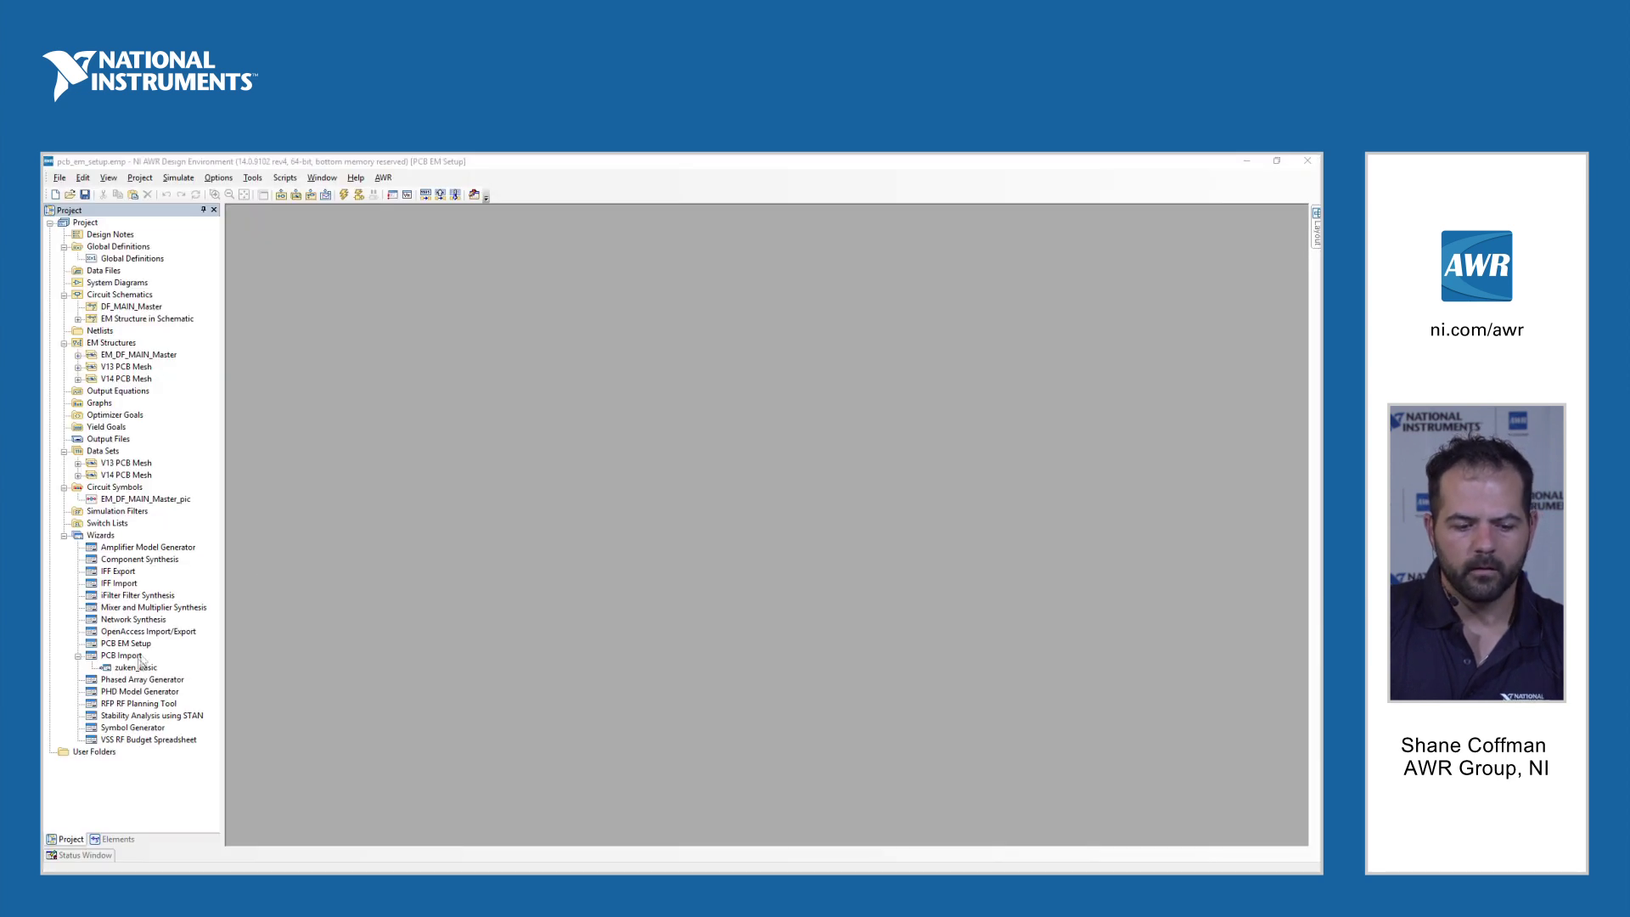
- Review the zuken_basic import settings (IPC-2581 format, layers, nets, stackup), then close without importing
{"action": "double_click", "coordinate": [132, 669]}
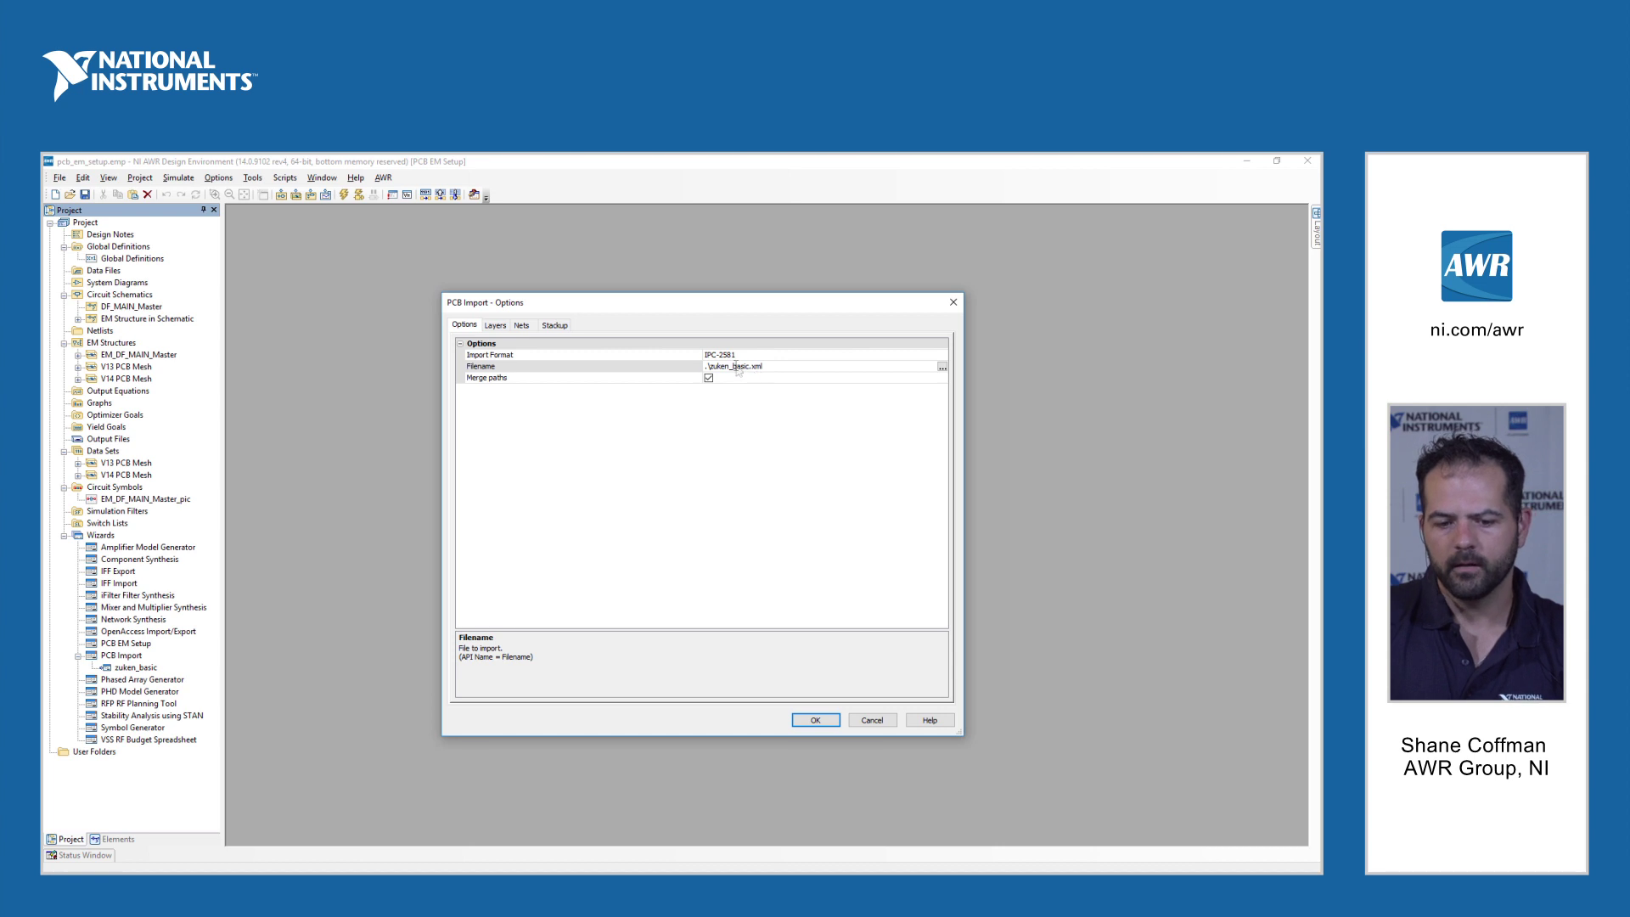
{"action": "left_click", "coordinate": [942, 356]}
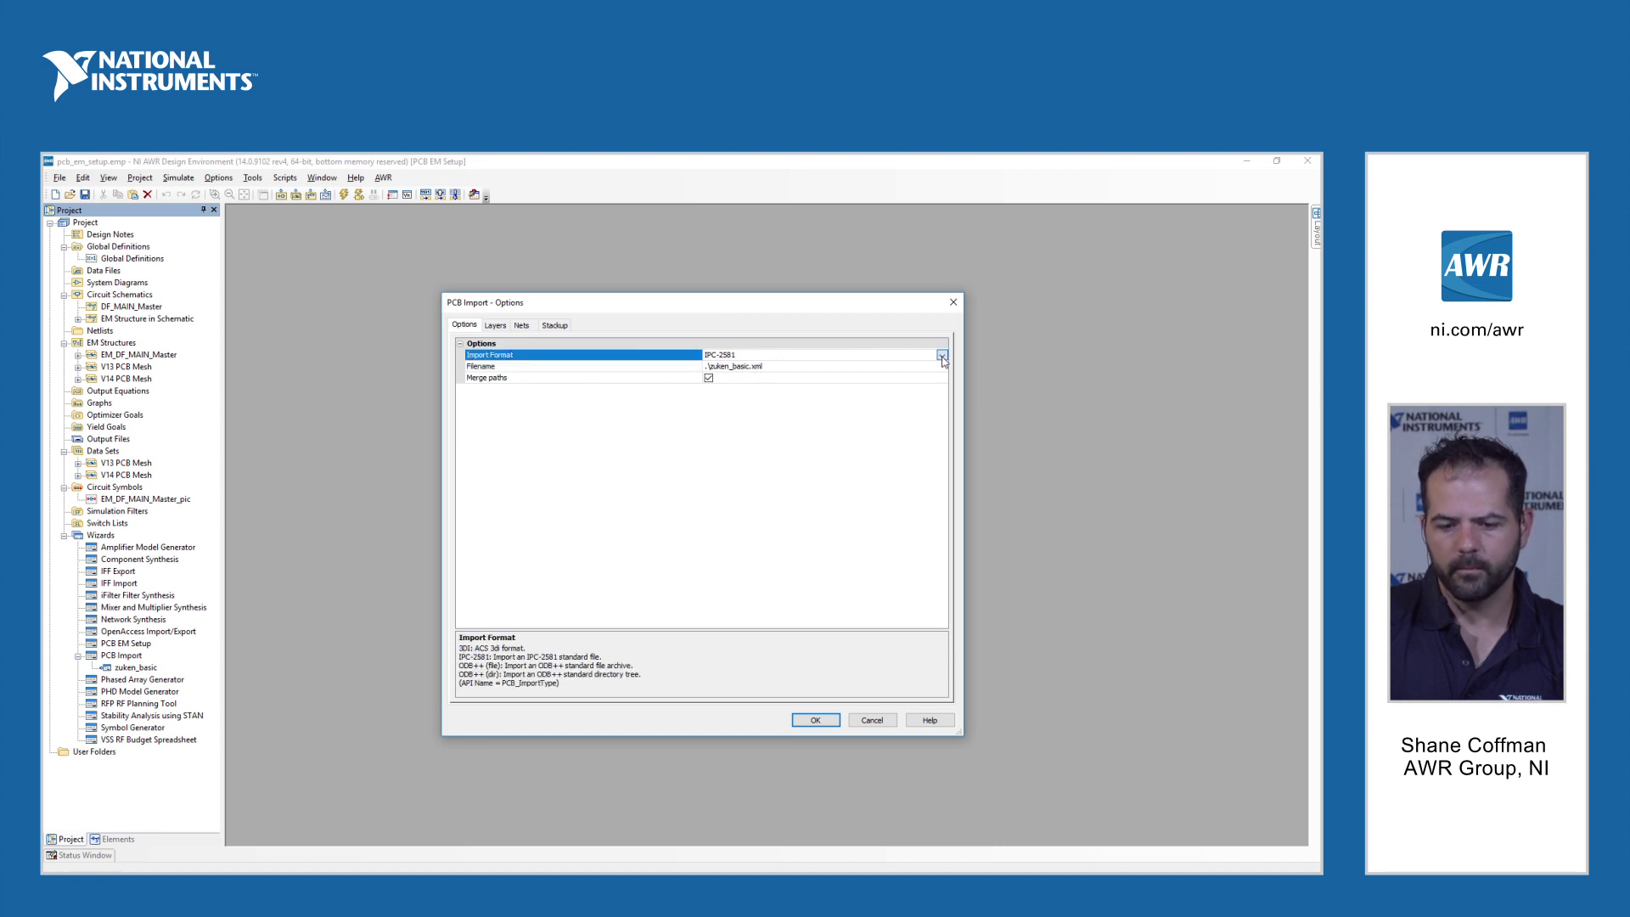
{"action": "left_click", "coordinate": [942, 354]}
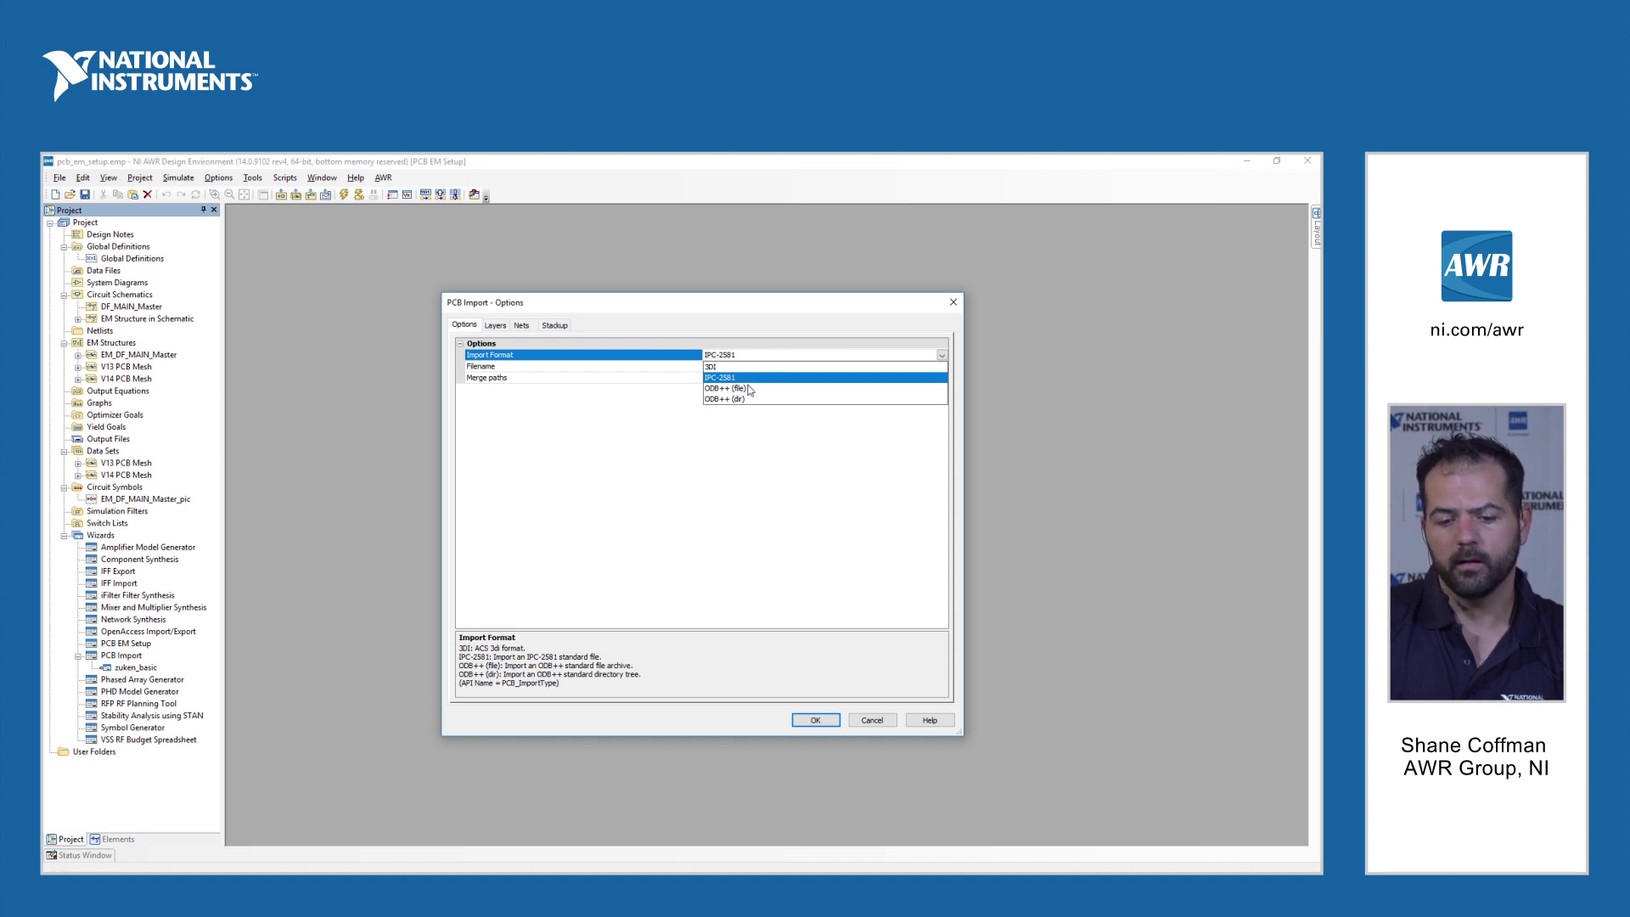
{"action": "left_click", "coordinate": [636, 436]}
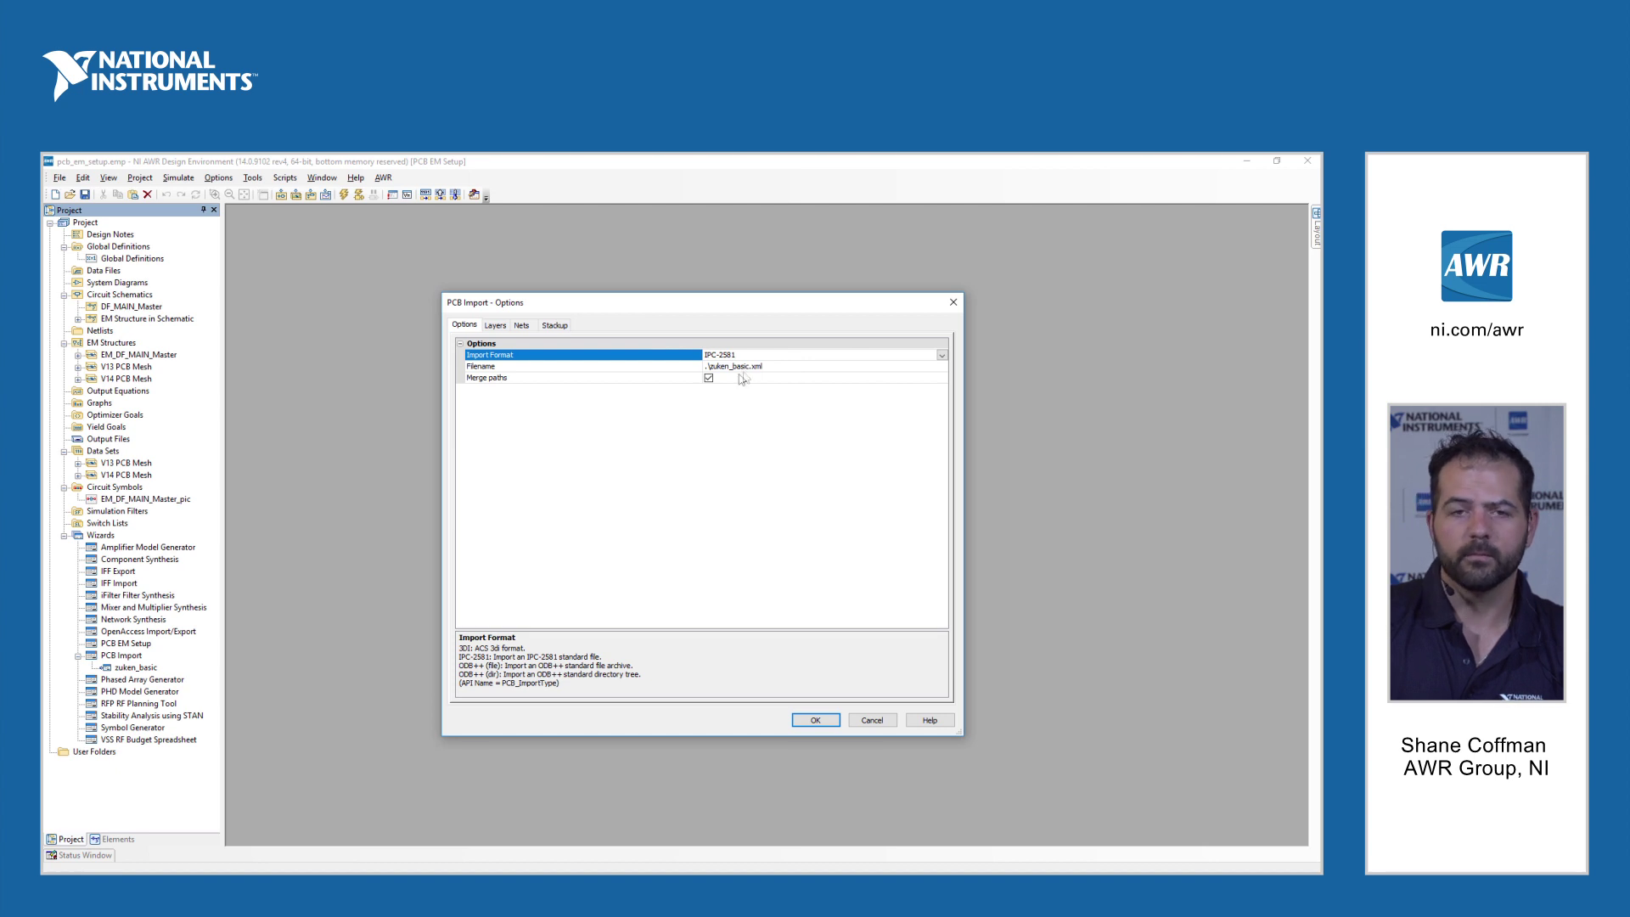
{"action": "left_click", "coordinate": [497, 326]}
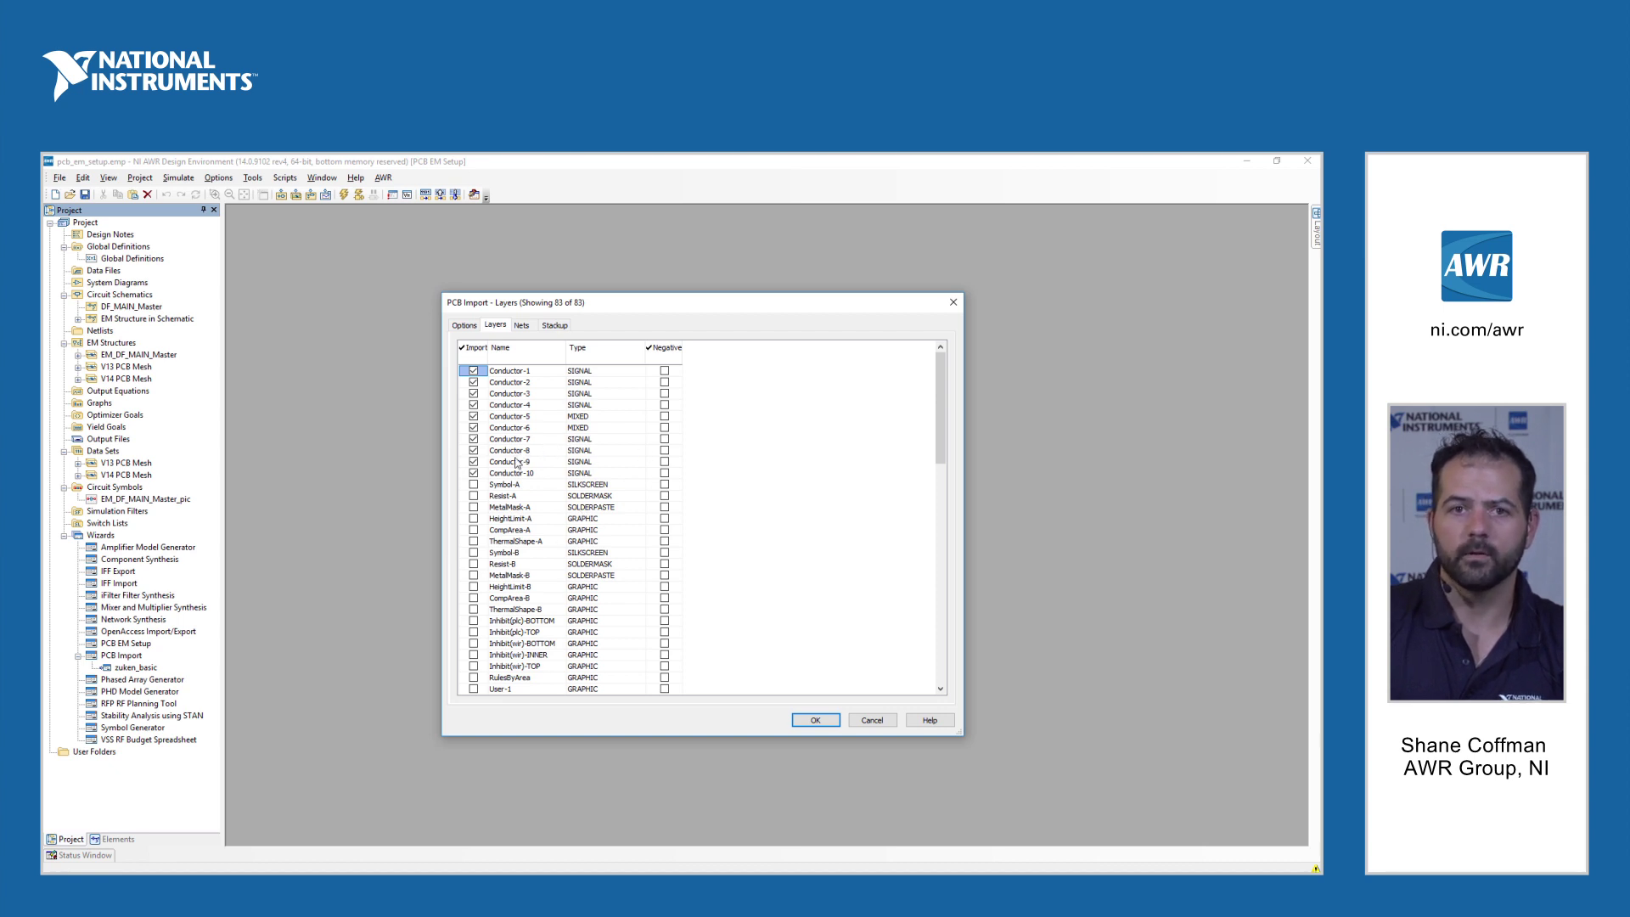
{"action": "left_click", "coordinate": [521, 326]}
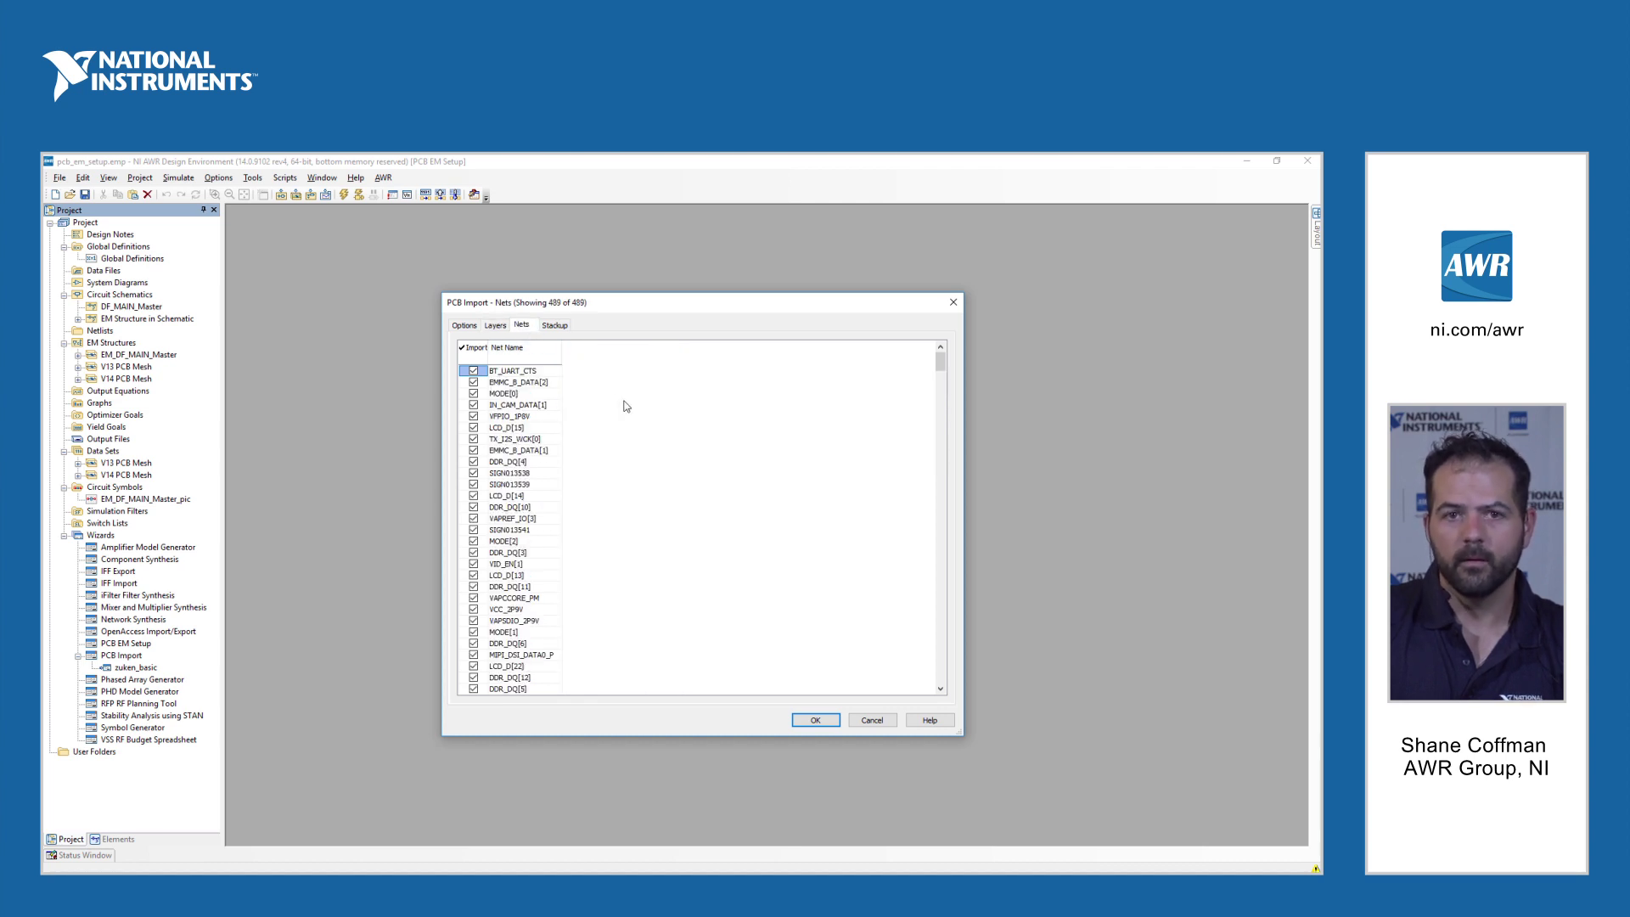
{"action": "left_click", "coordinate": [563, 326]}
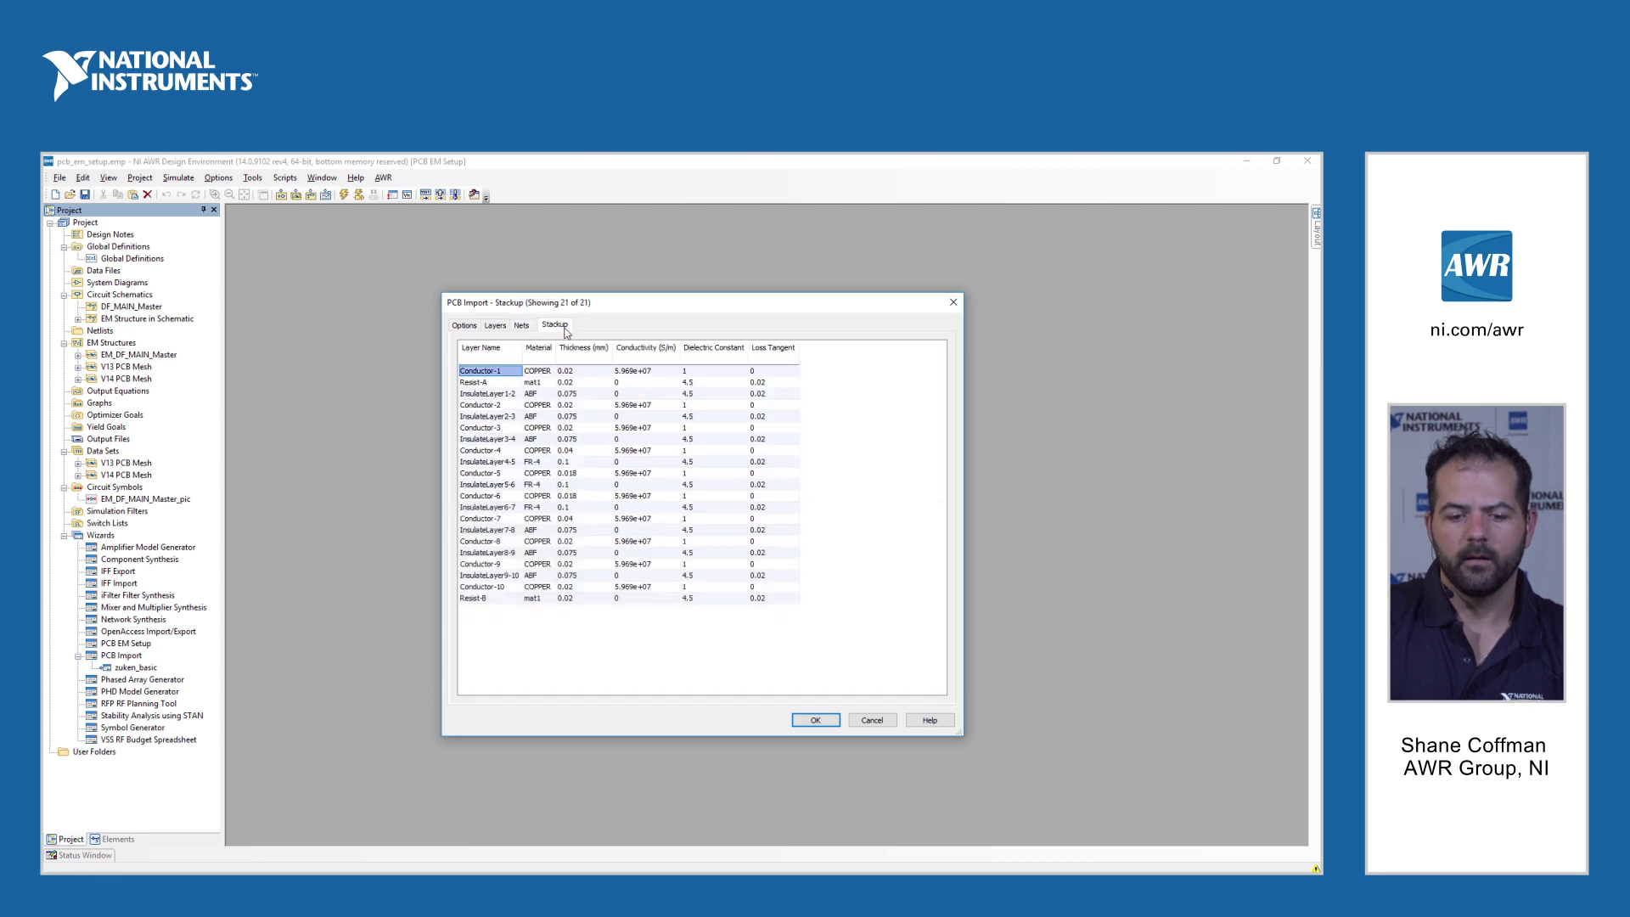
{"action": "left_click", "coordinate": [874, 721]}
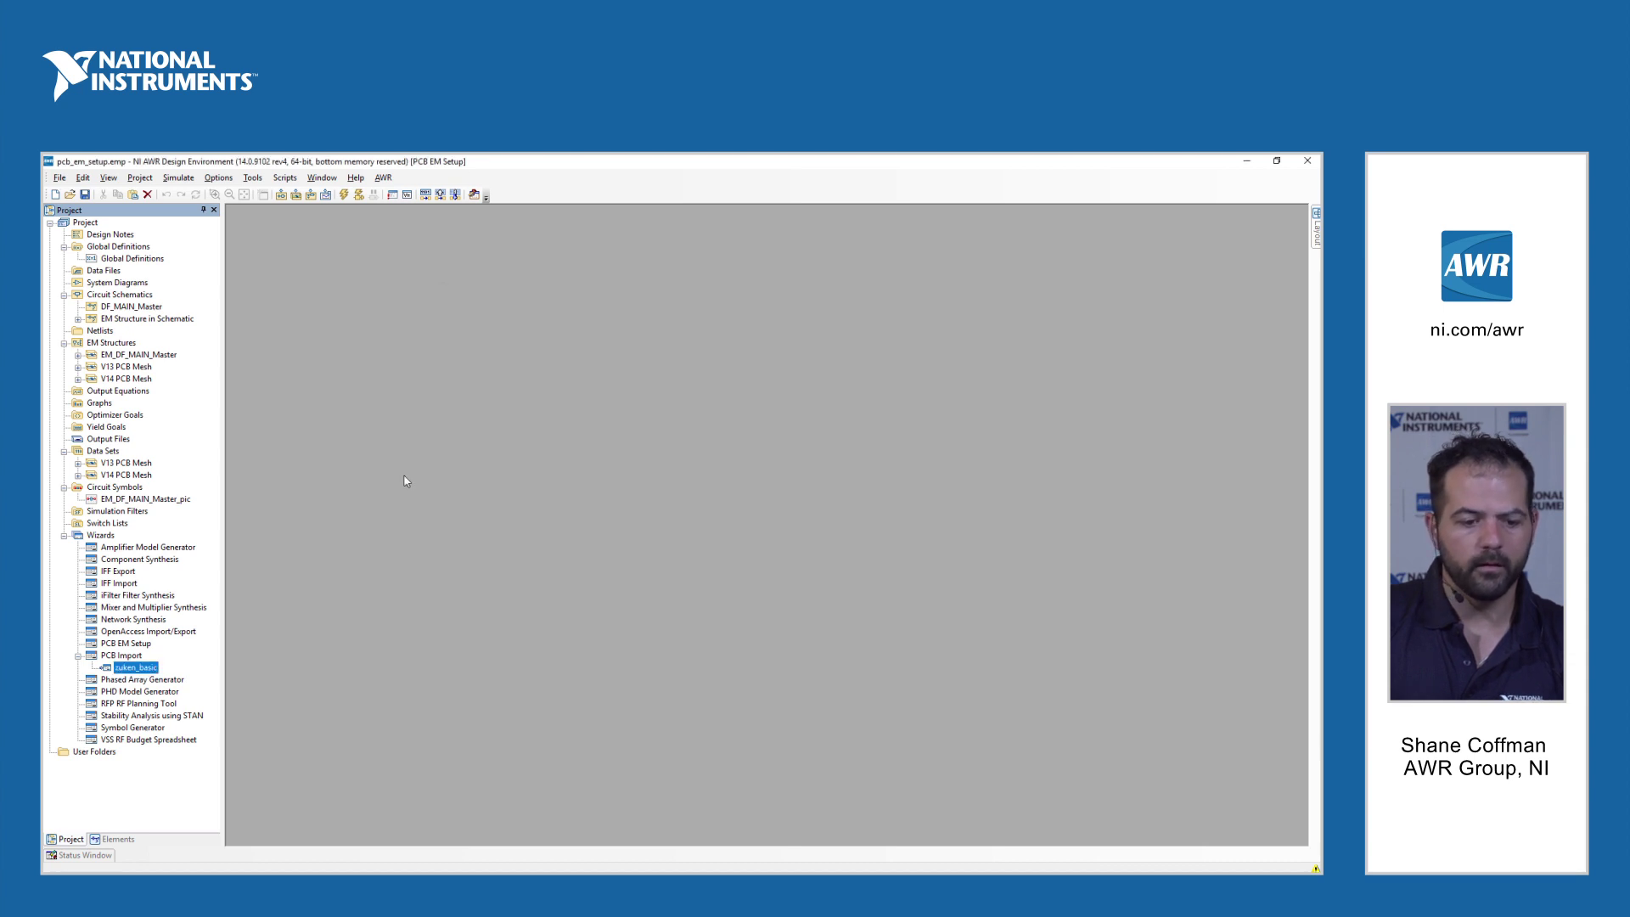
- Open the DF_MAIN_Master board layout
{"action": "left_click", "coordinate": [142, 308]}
{"action": "right_click", "coordinate": [143, 308]}
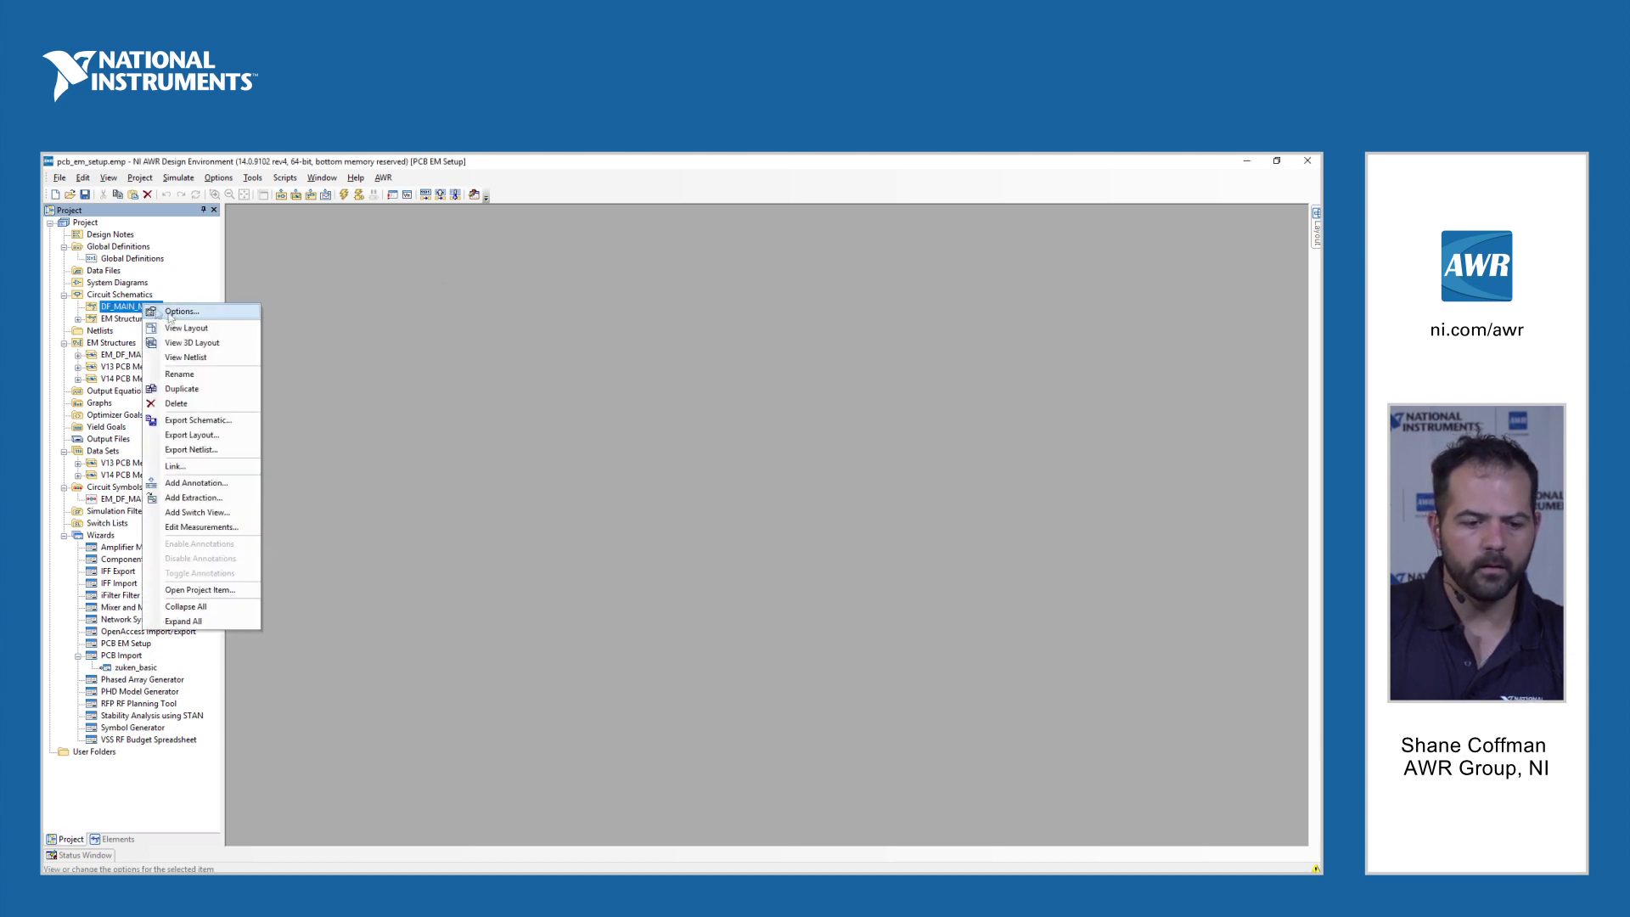
{"action": "left_click", "coordinate": [182, 326]}
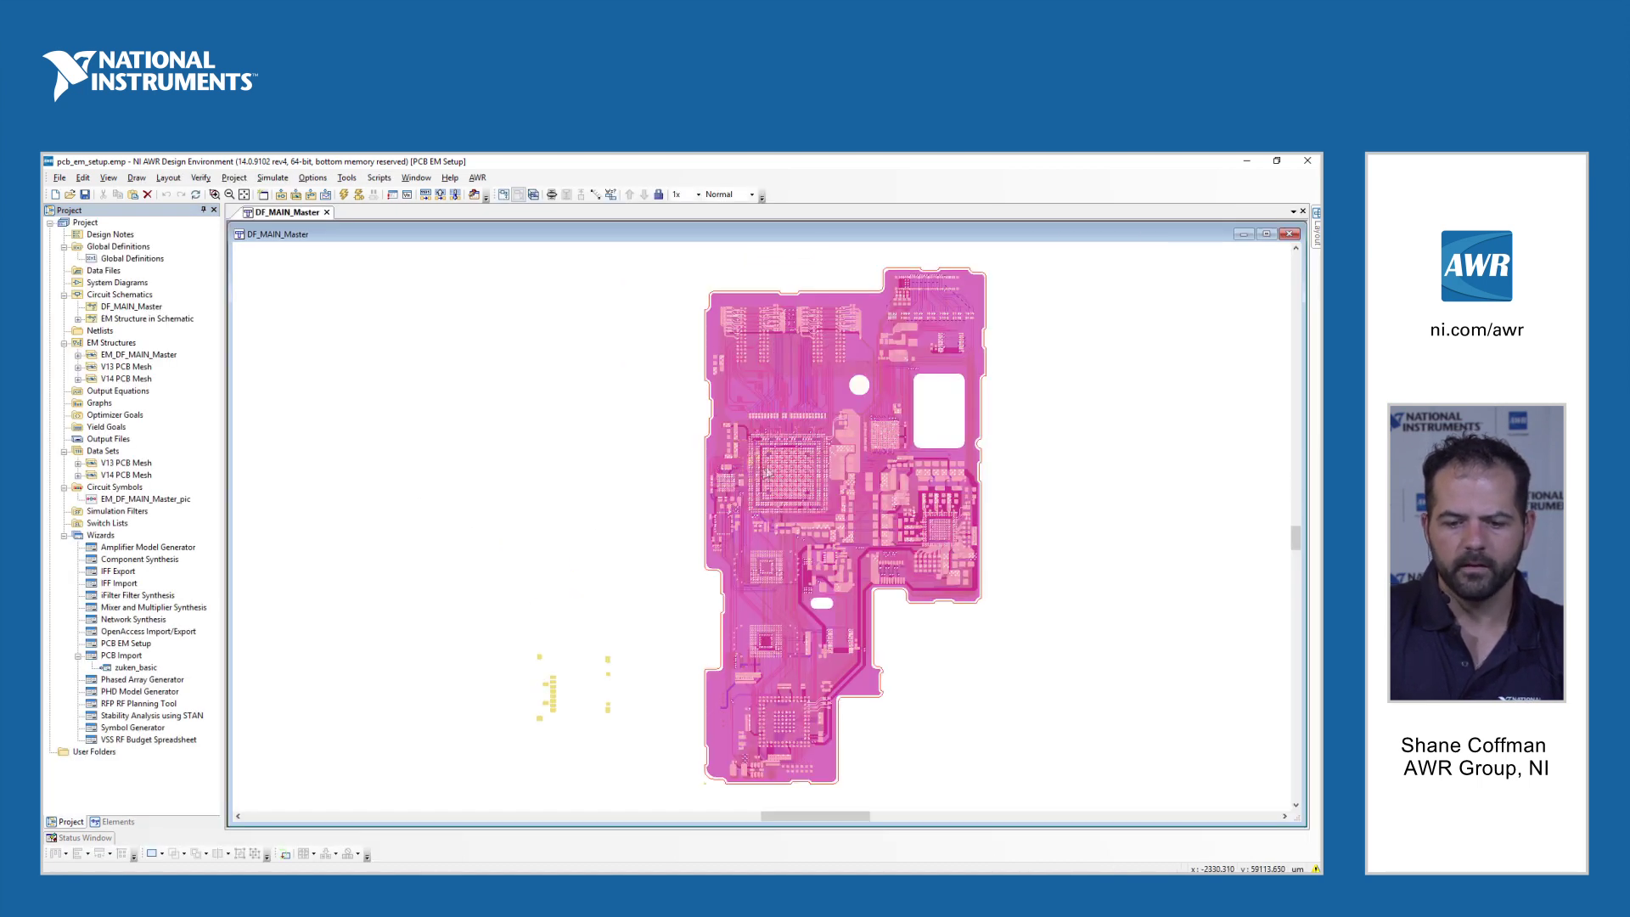
- Zoom into the traces along the top of the board
{"action": "right_click", "coordinate": [1059, 397]}
{"action": "left_click", "coordinate": [1098, 399]}
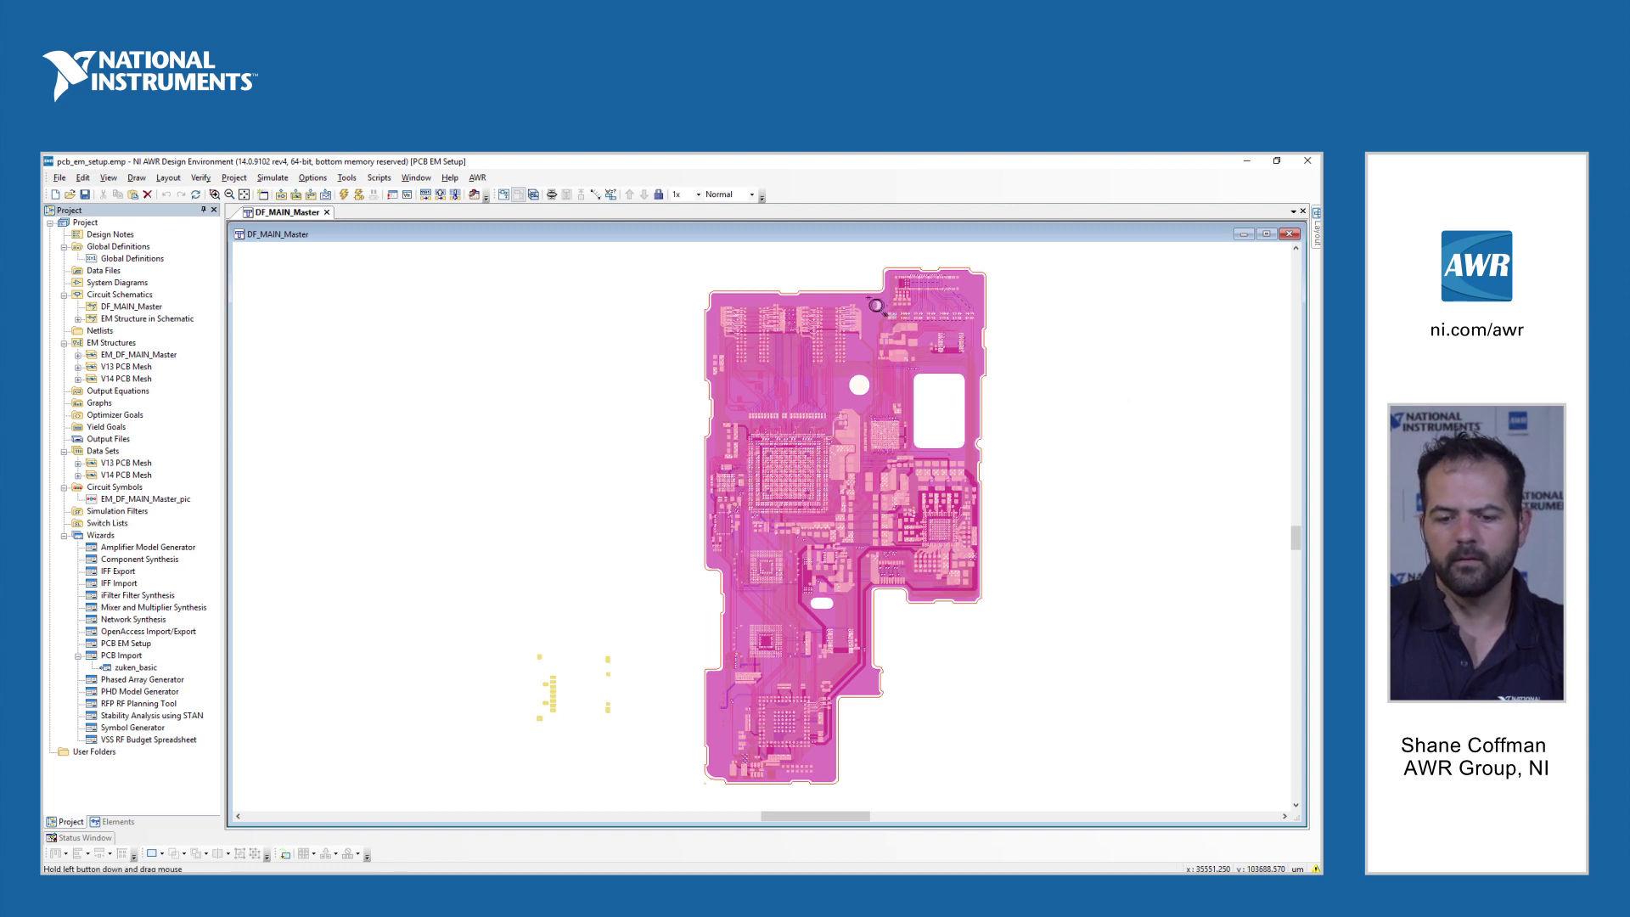
{"action": "left_click_drag", "start_coordinate": [873, 263], "coordinate": [997, 344]}
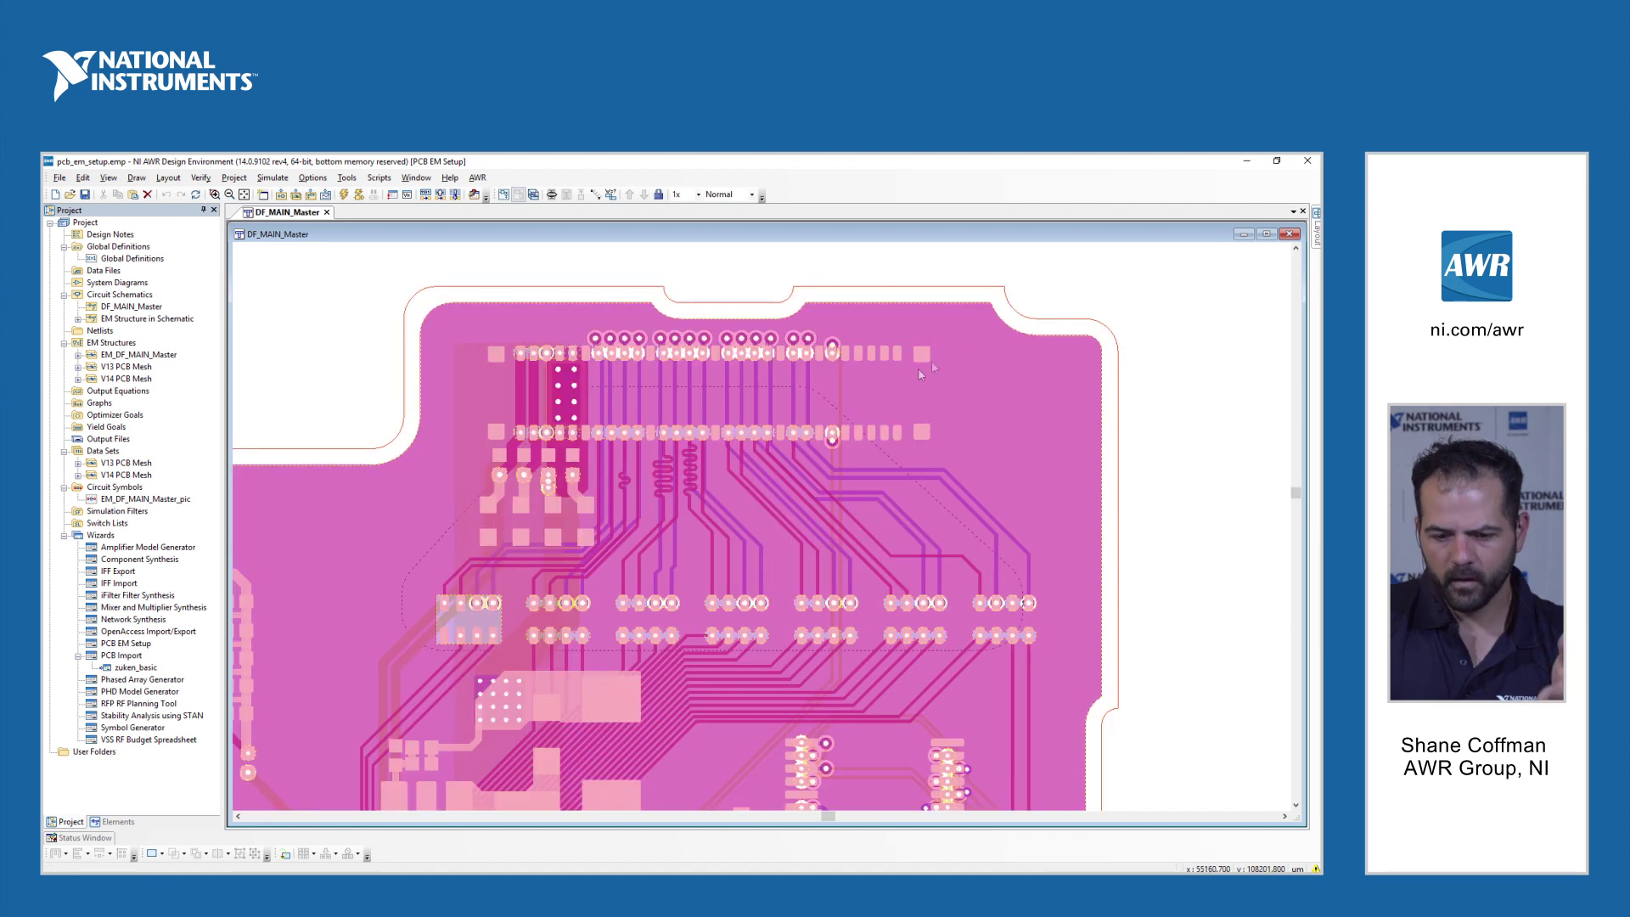
- Launch the PCB EM Setup wizard, restore the saved component pins, and Smart Select their nets
{"action": "double_click", "coordinate": [134, 647]}
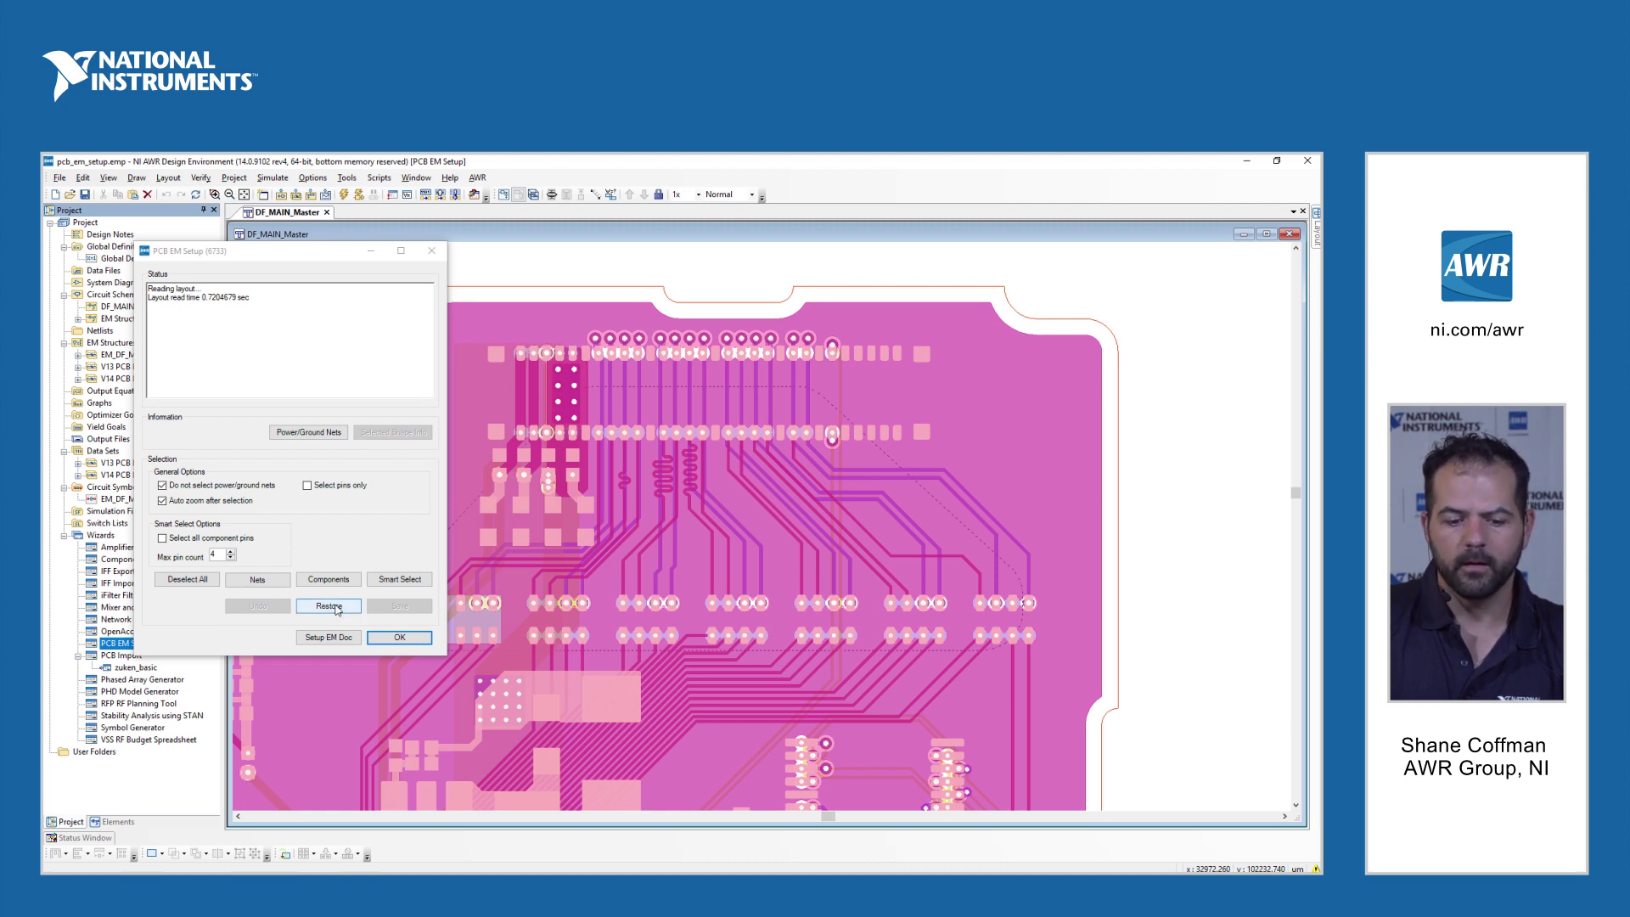
{"action": "left_click", "coordinate": [328, 606]}
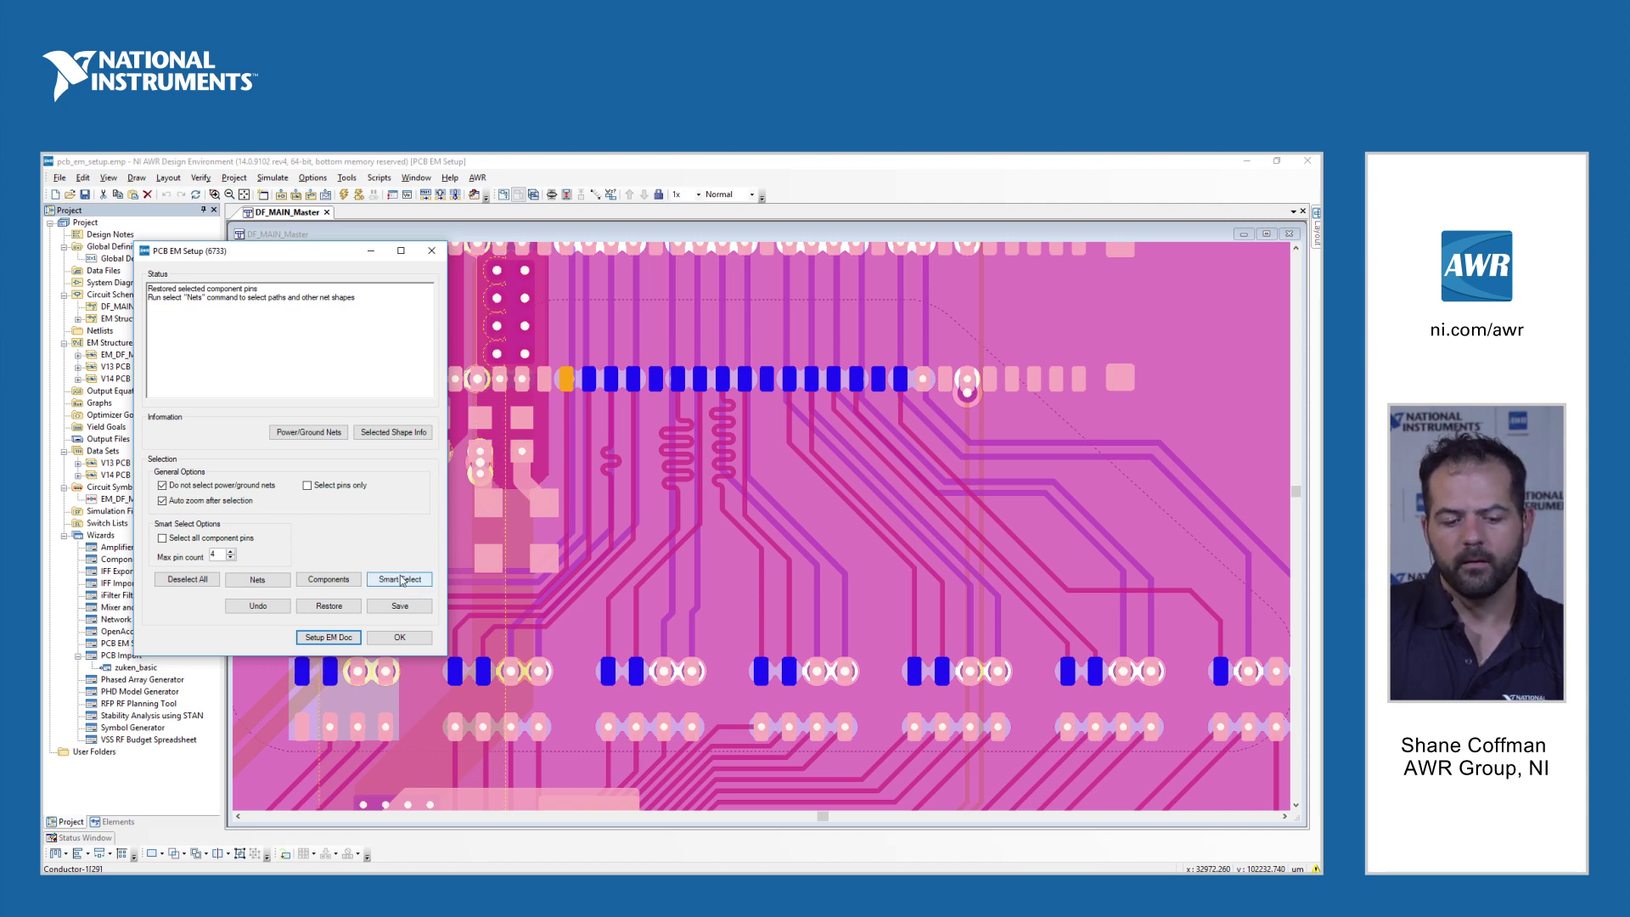
{"action": "left_click", "coordinate": [402, 580]}
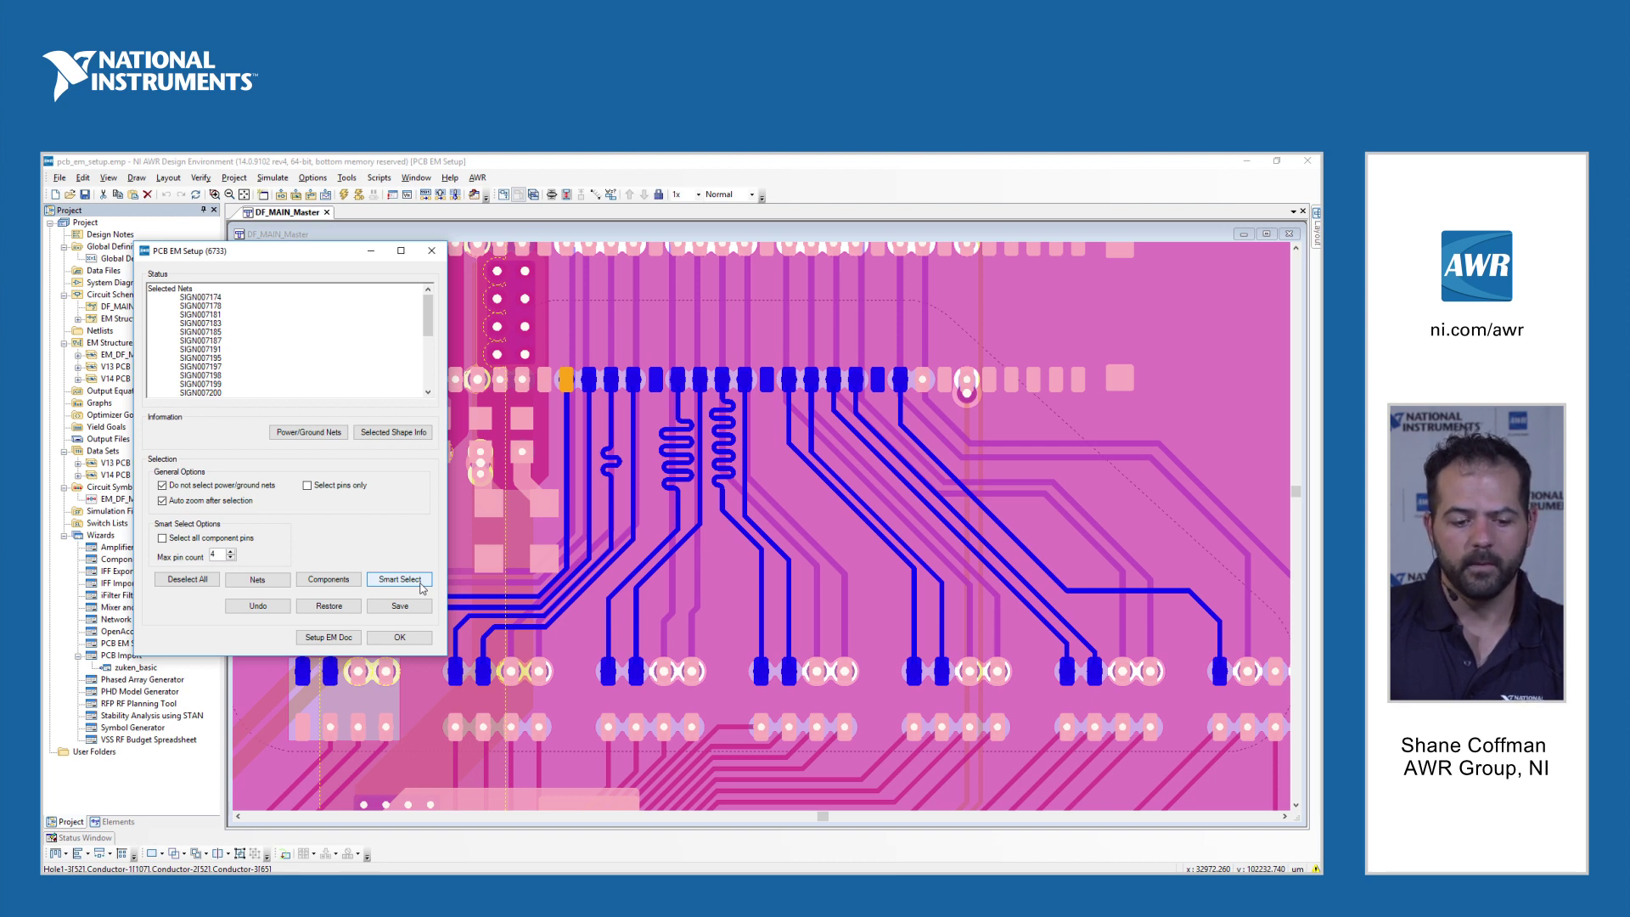
{"action": "left_click", "coordinate": [419, 583]}
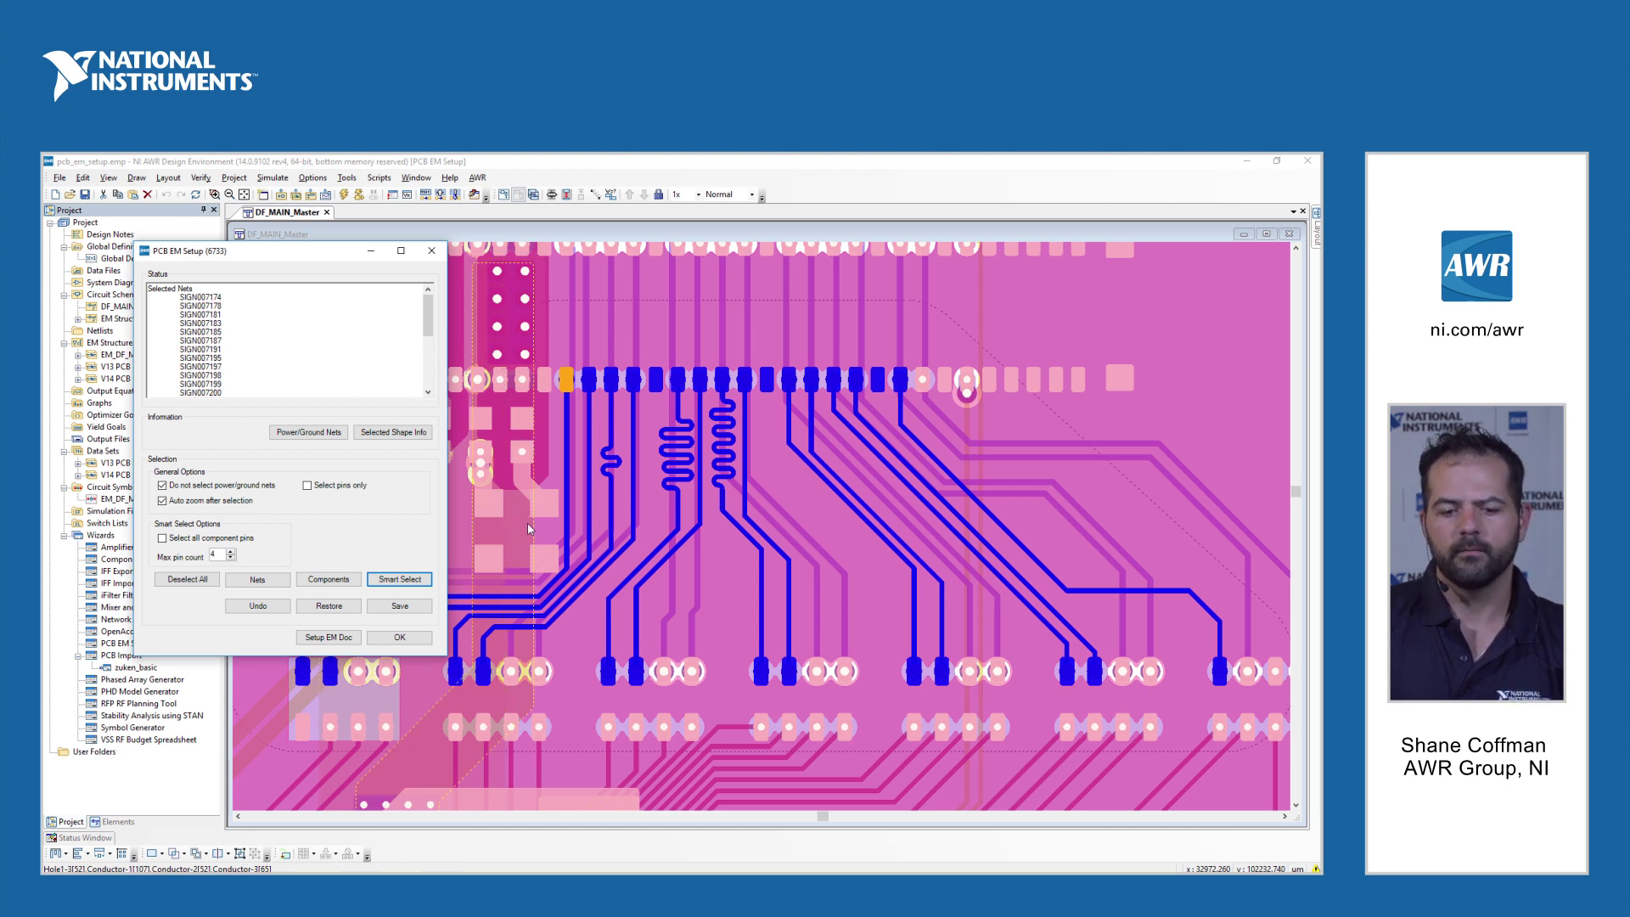
- Set up the EM document from the selected nets, making all drawing layers visible
{"action": "left_click", "coordinate": [326, 638]}
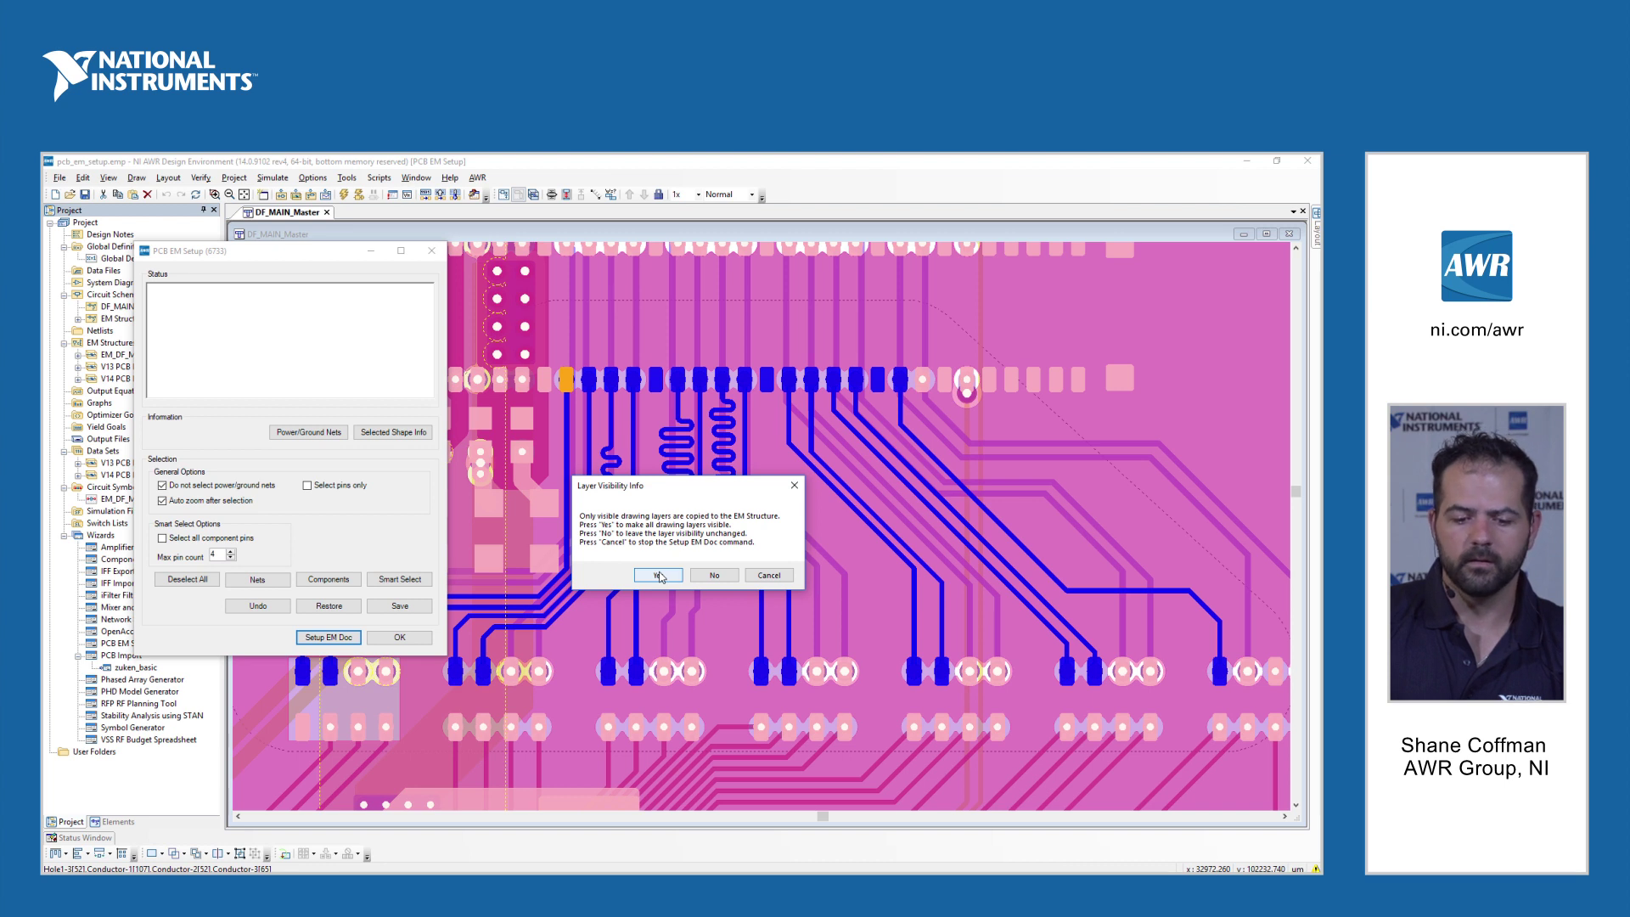
{"action": "left_click", "coordinate": [659, 576]}
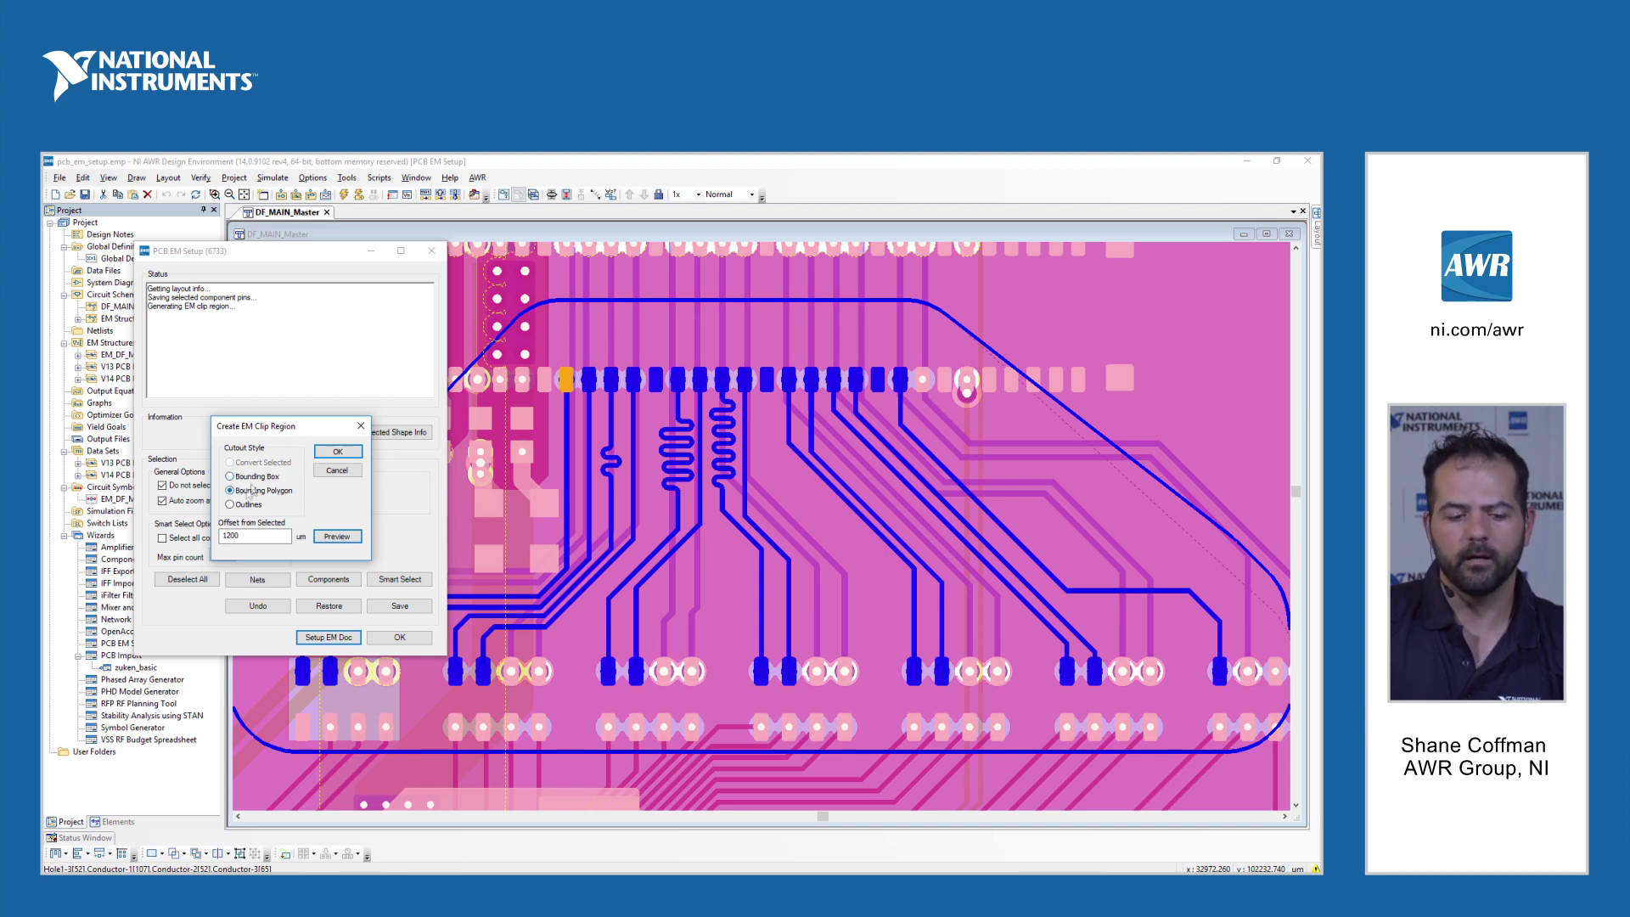
- Preview rectangular, polygon and trace-hugging clip regions, then accept the polygon clip region
{"action": "left_click", "coordinate": [273, 478]}
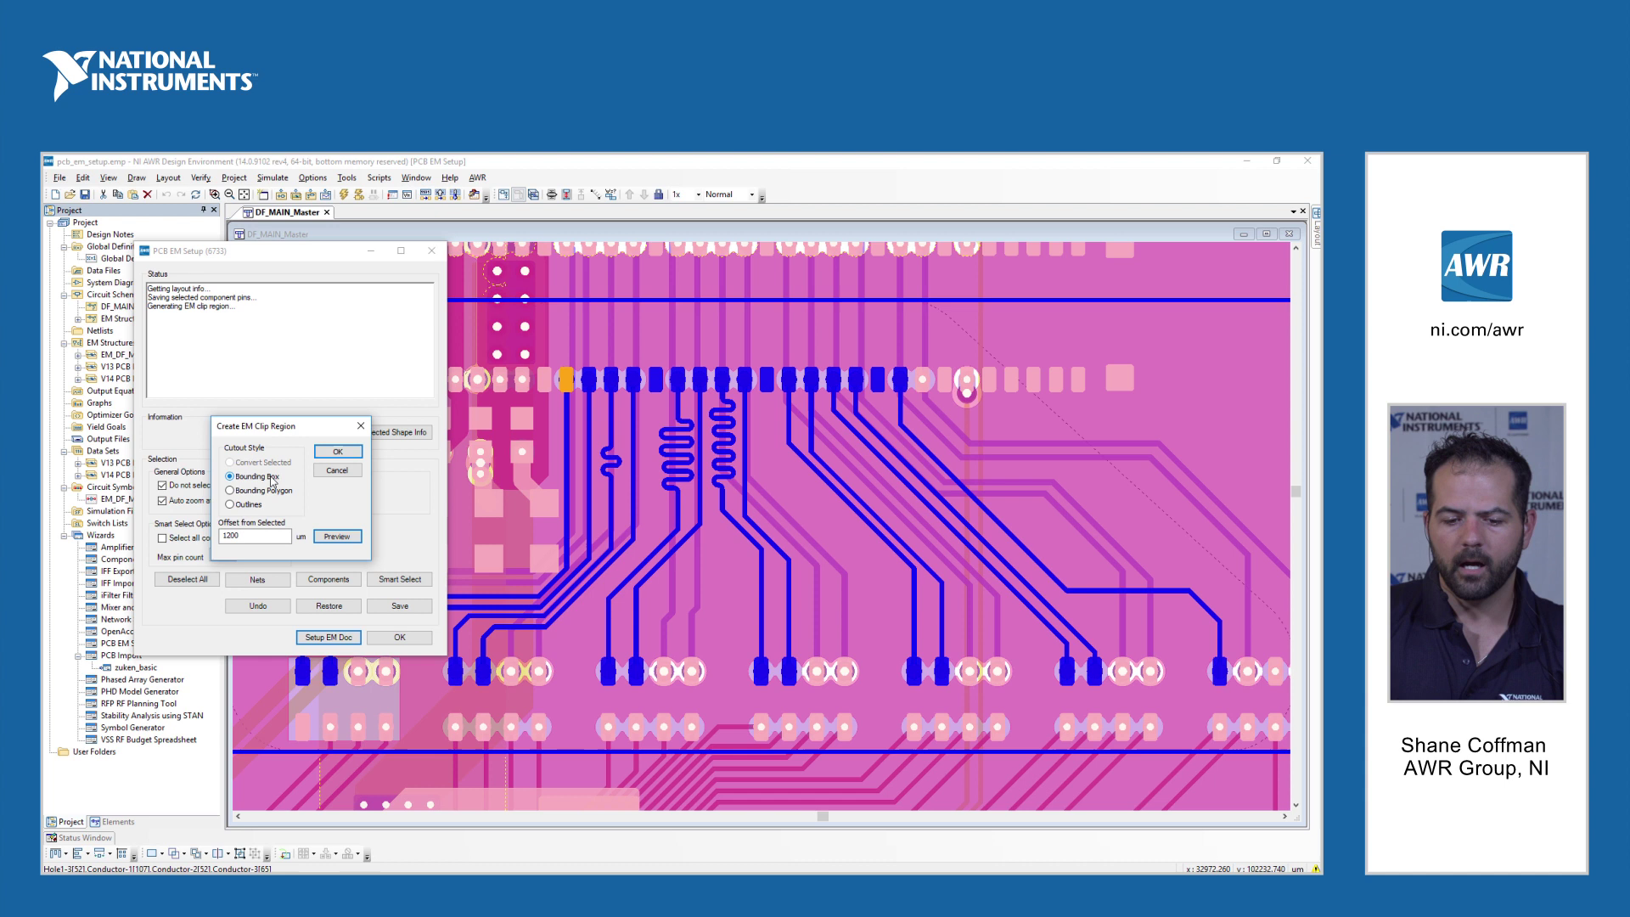
{"action": "left_click", "coordinate": [258, 492]}
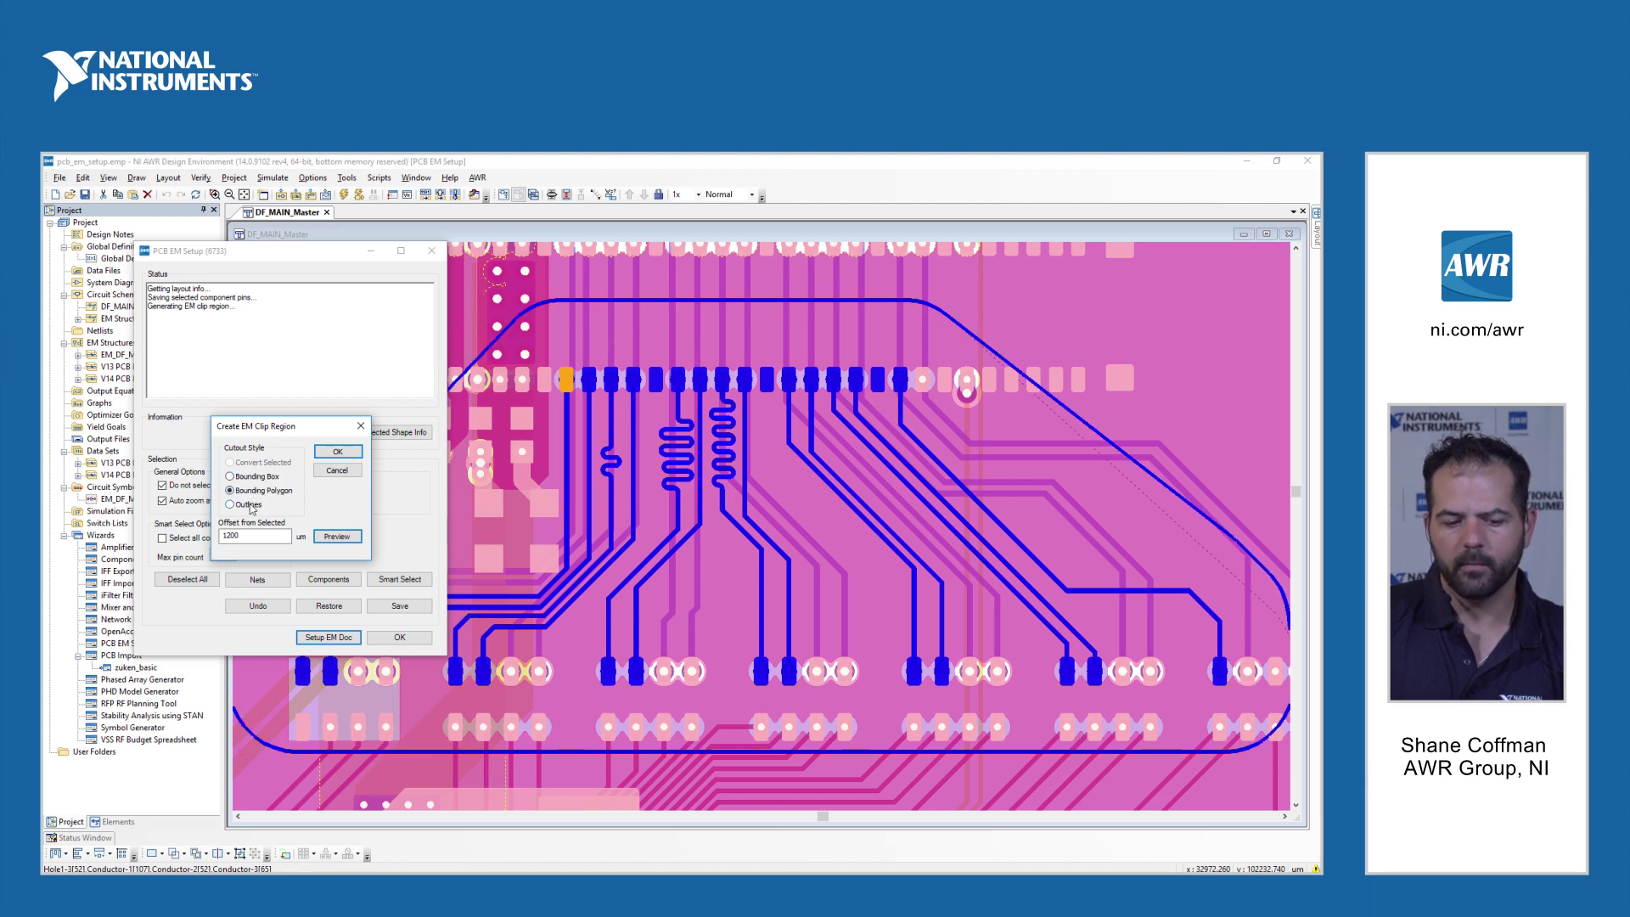
{"action": "left_click", "coordinate": [251, 506]}
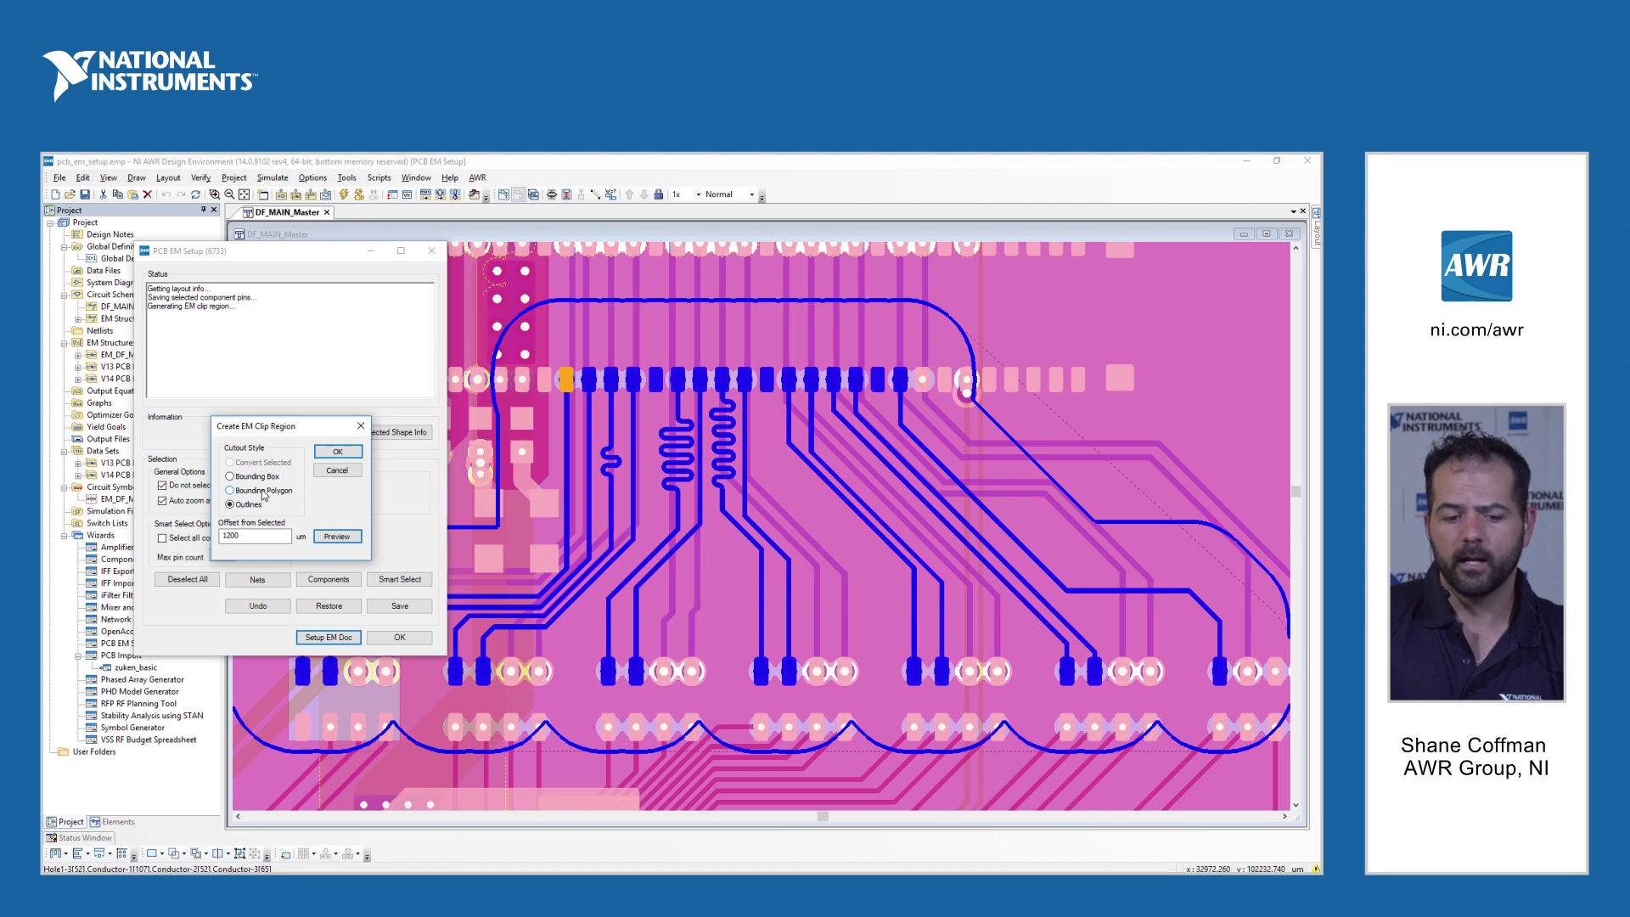
{"action": "left_click", "coordinate": [261, 490]}
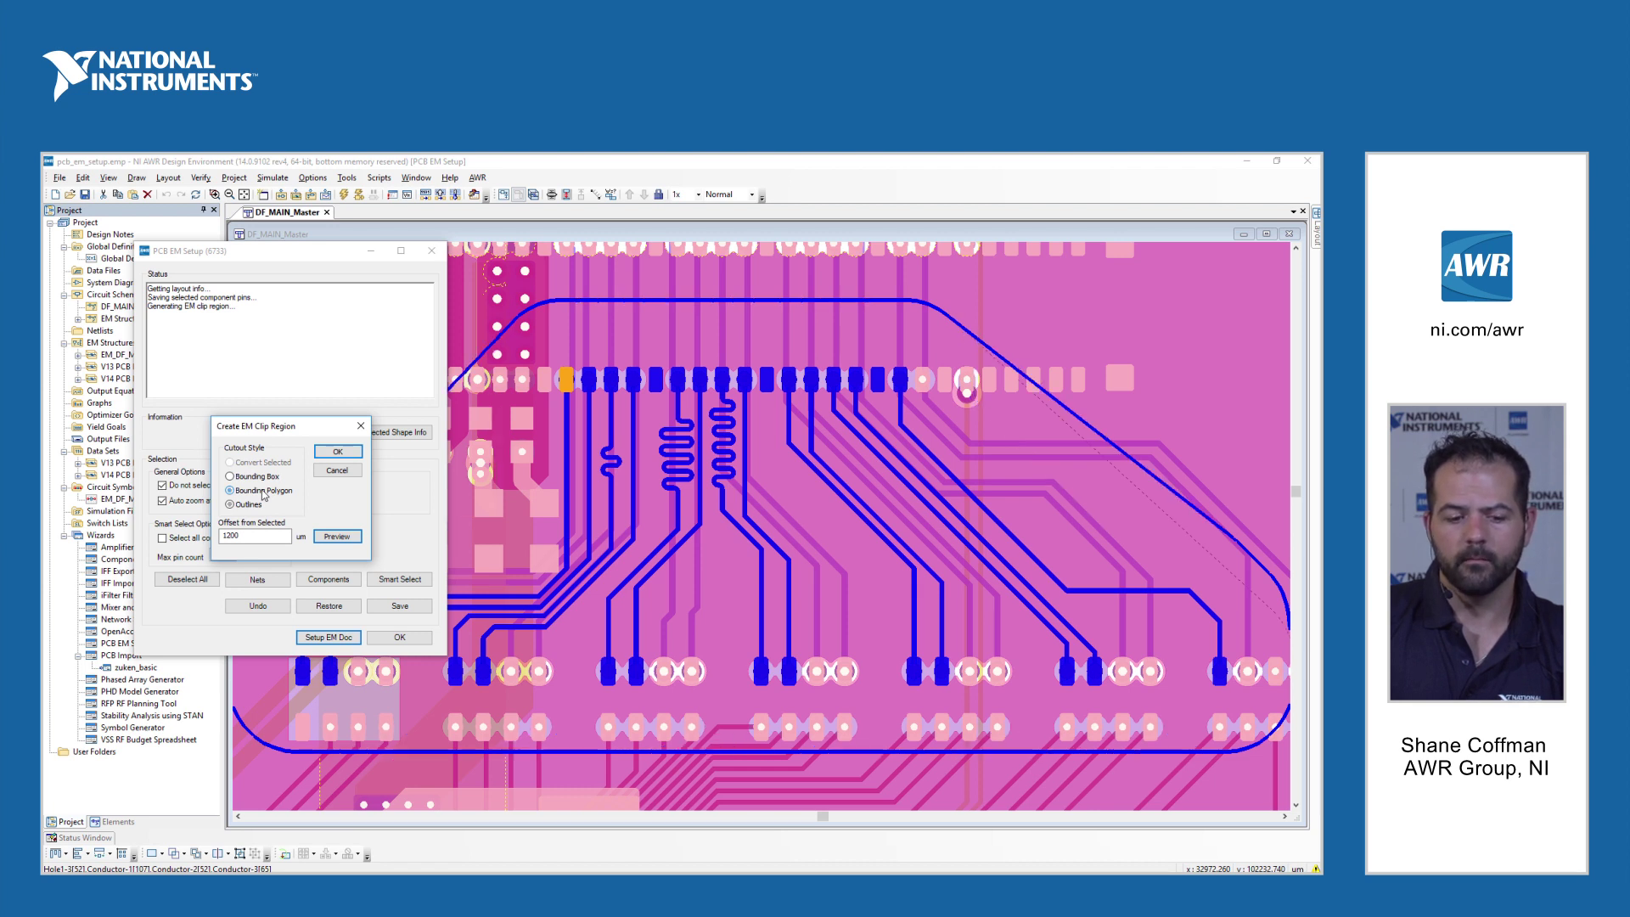
{"action": "left_click", "coordinate": [339, 451]}
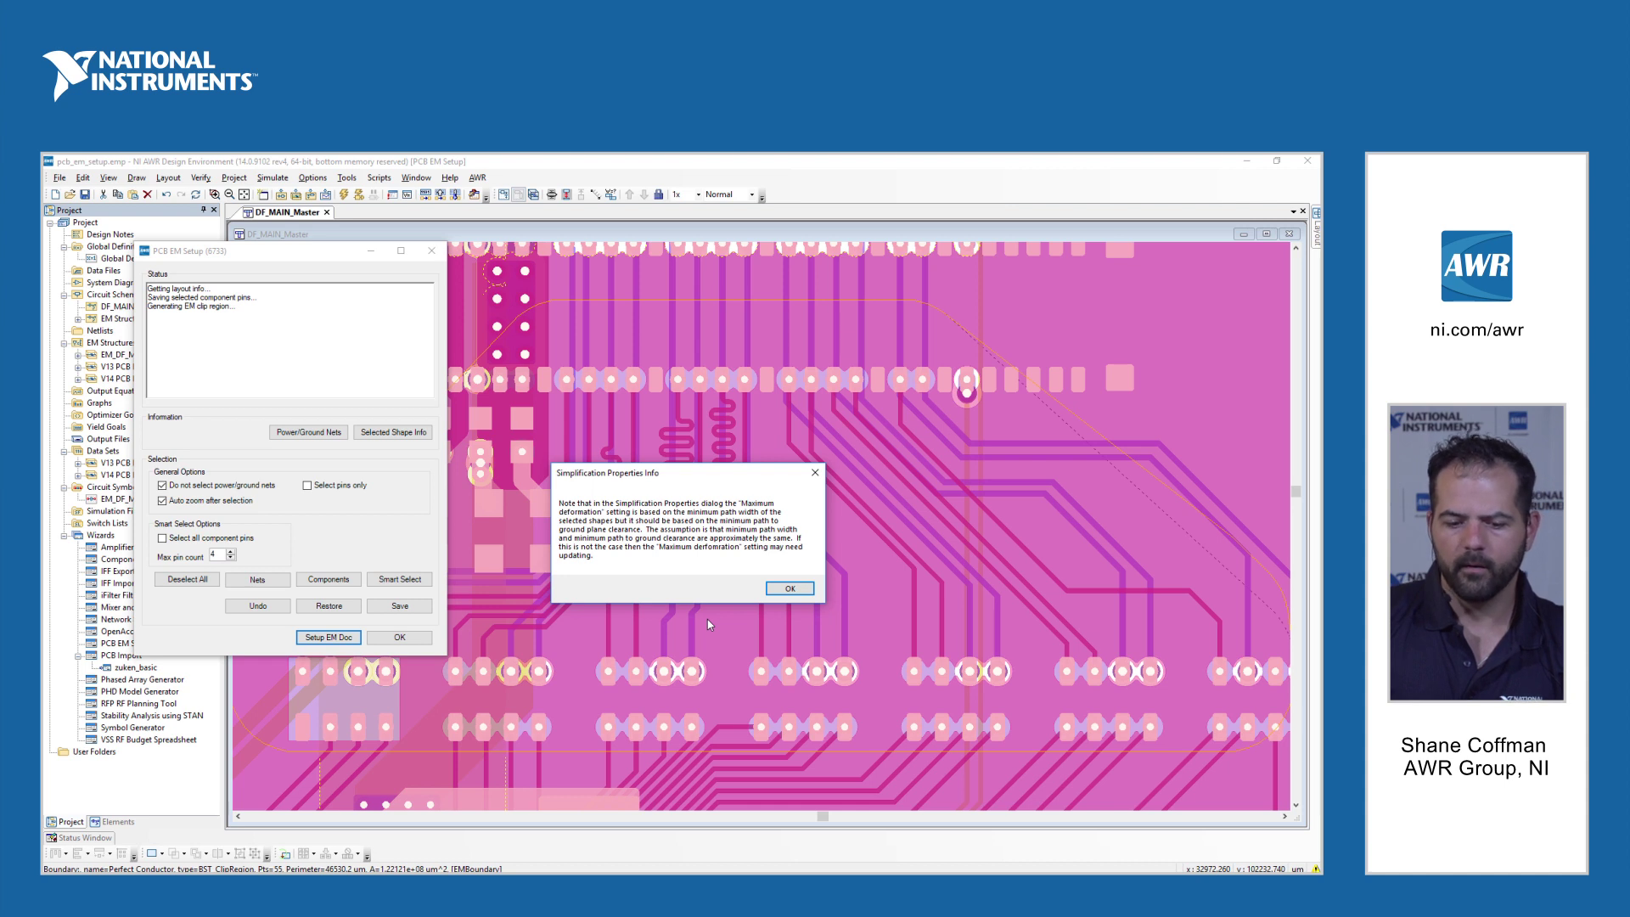
- Dismiss the deformation note, create the AXIEM EM structure, and move Simplification Properties aside
{"action": "left_click", "coordinate": [780, 589]}
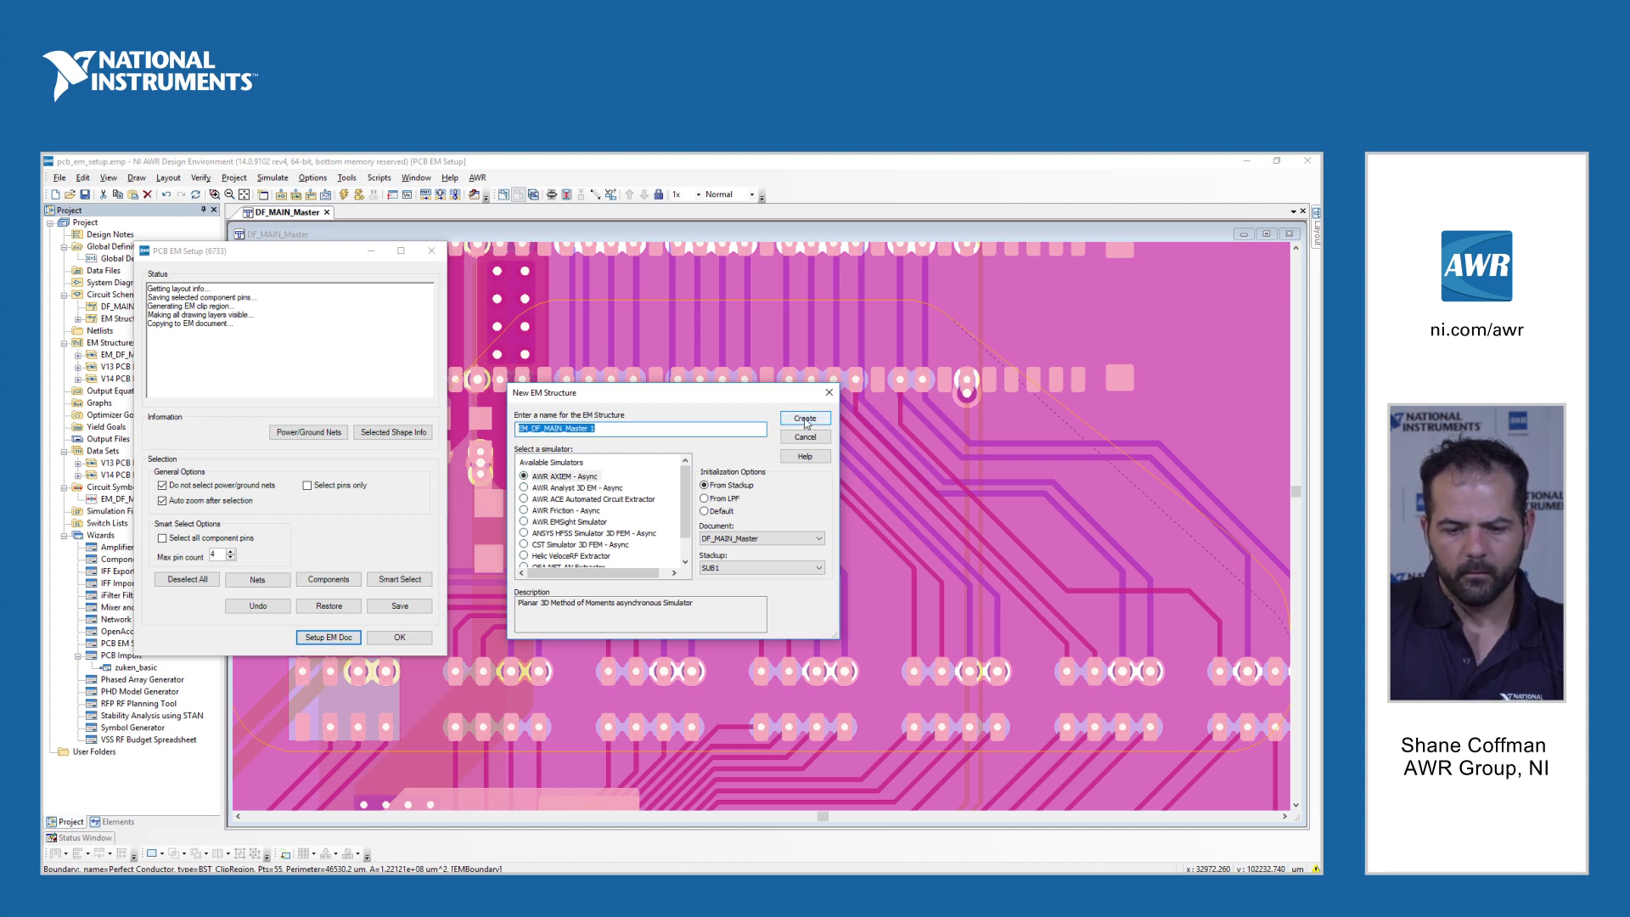
{"action": "left_click", "coordinate": [806, 419]}
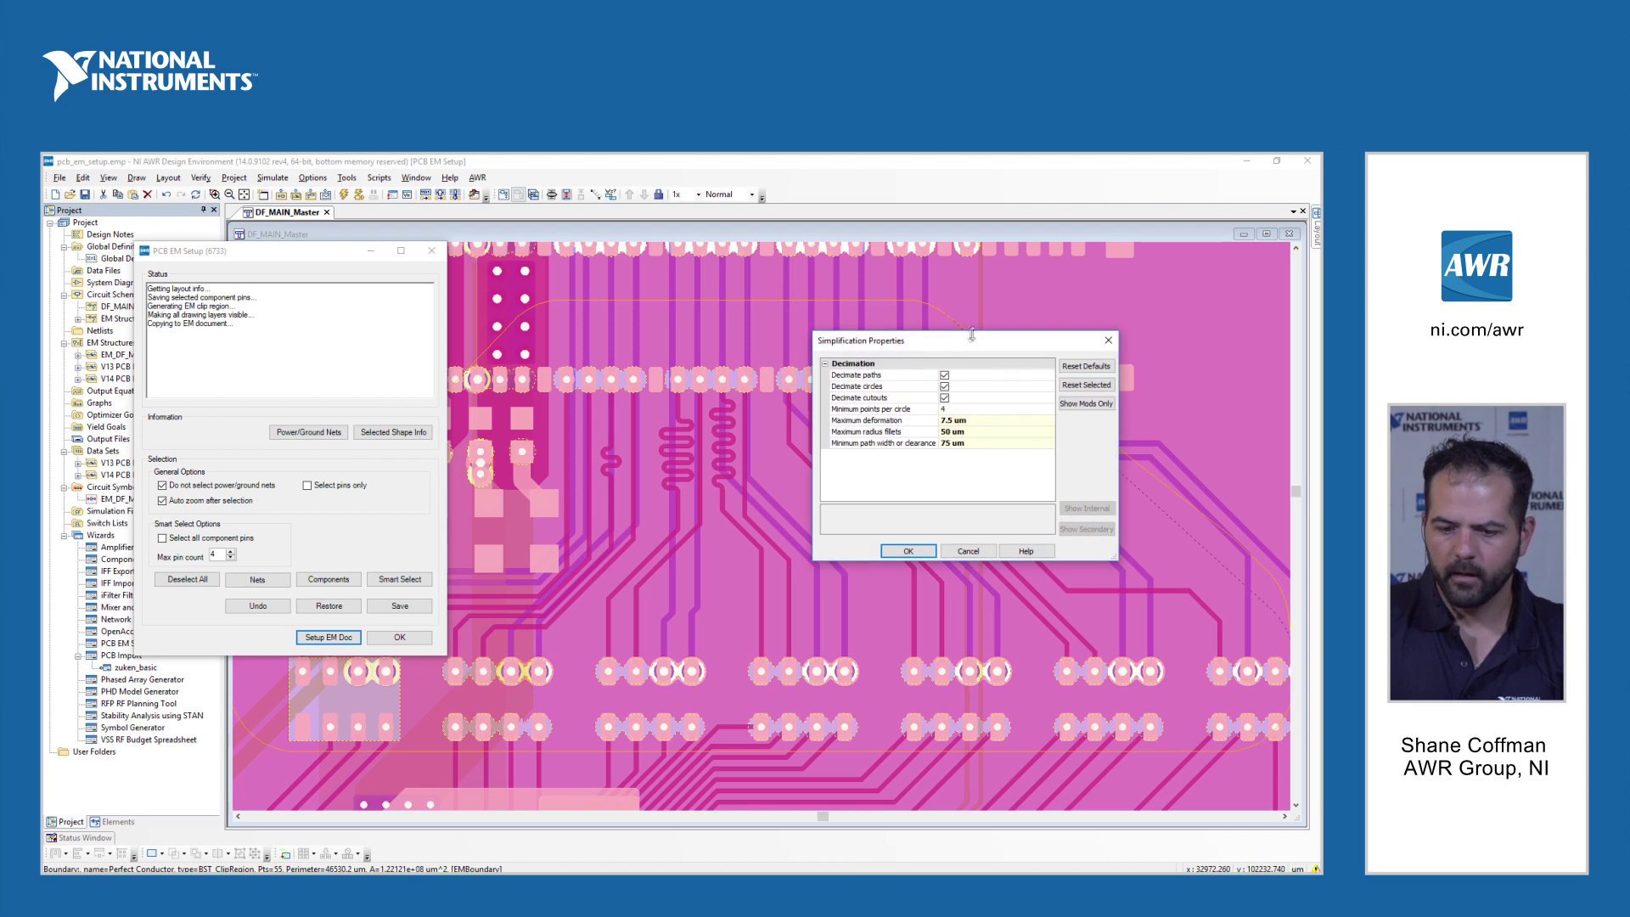
{"action": "left_click_drag", "start_coordinate": [1017, 343], "coordinate": [737, 290]}
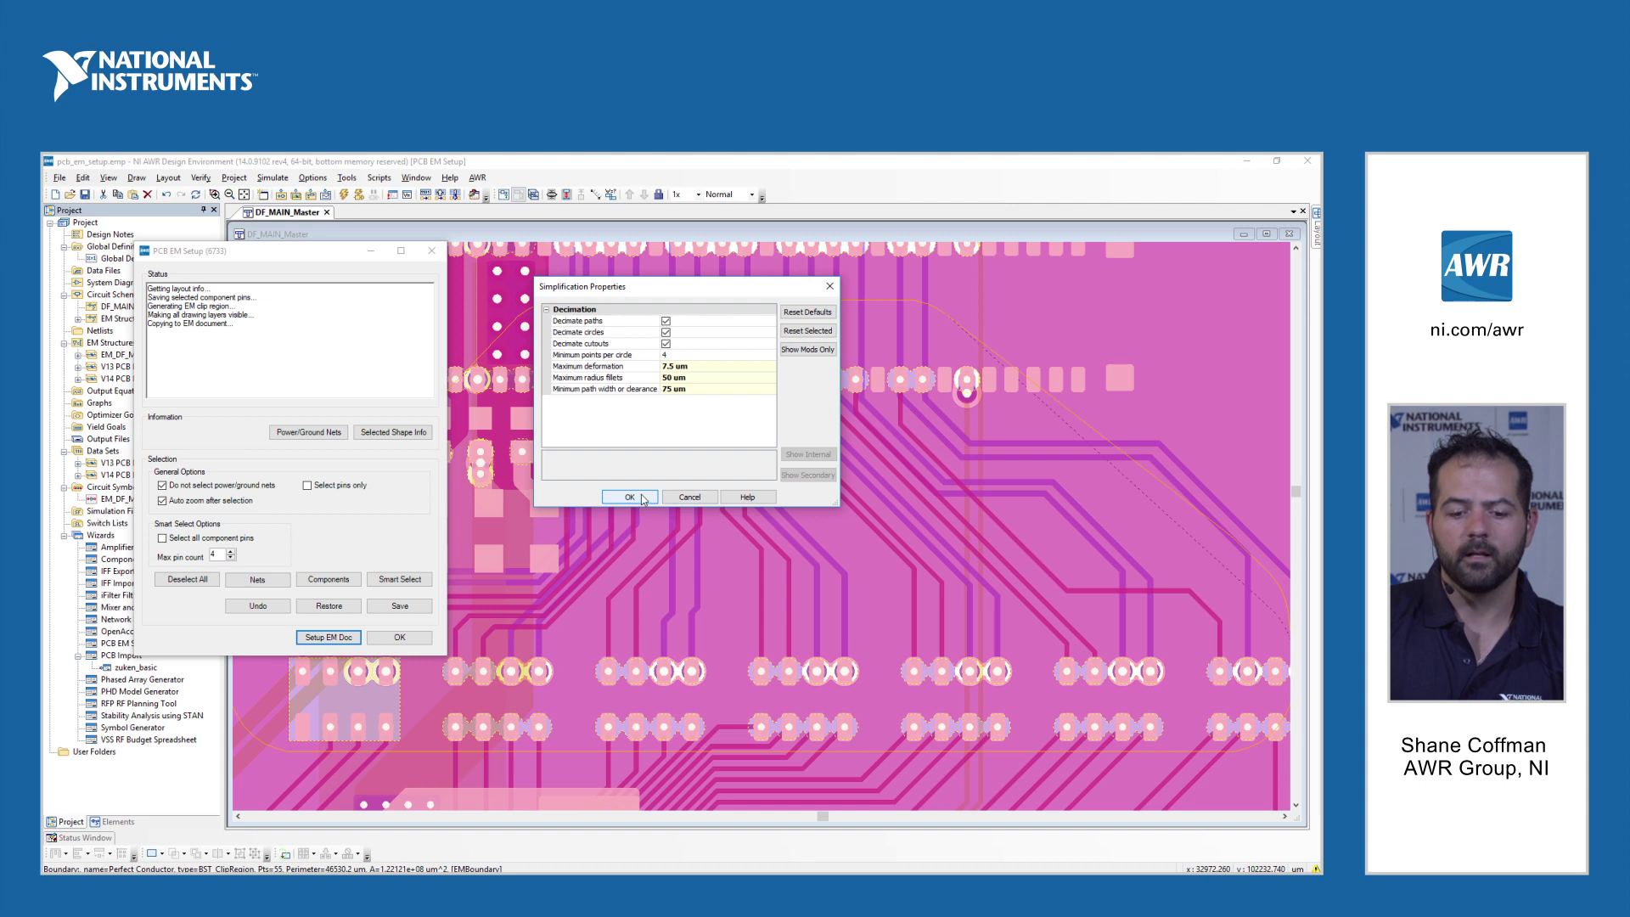
- Zoom into a lower-row pad, view the whole board, then zoom into the top traces
{"action": "right_click", "coordinate": [651, 590]}
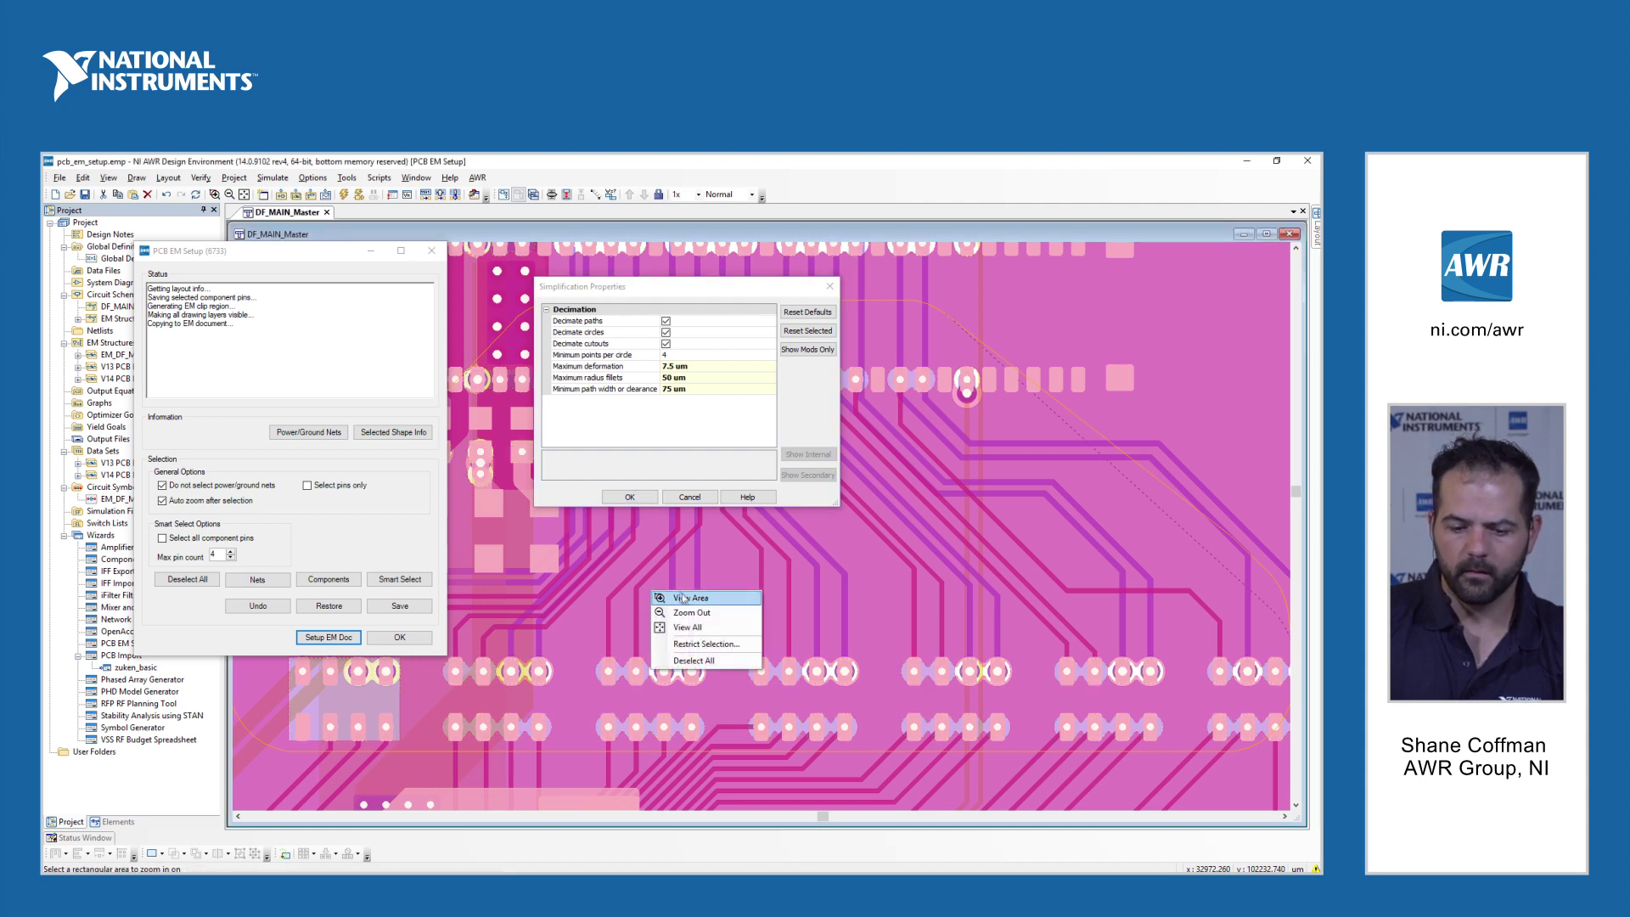
{"action": "left_click", "coordinate": [686, 598]}
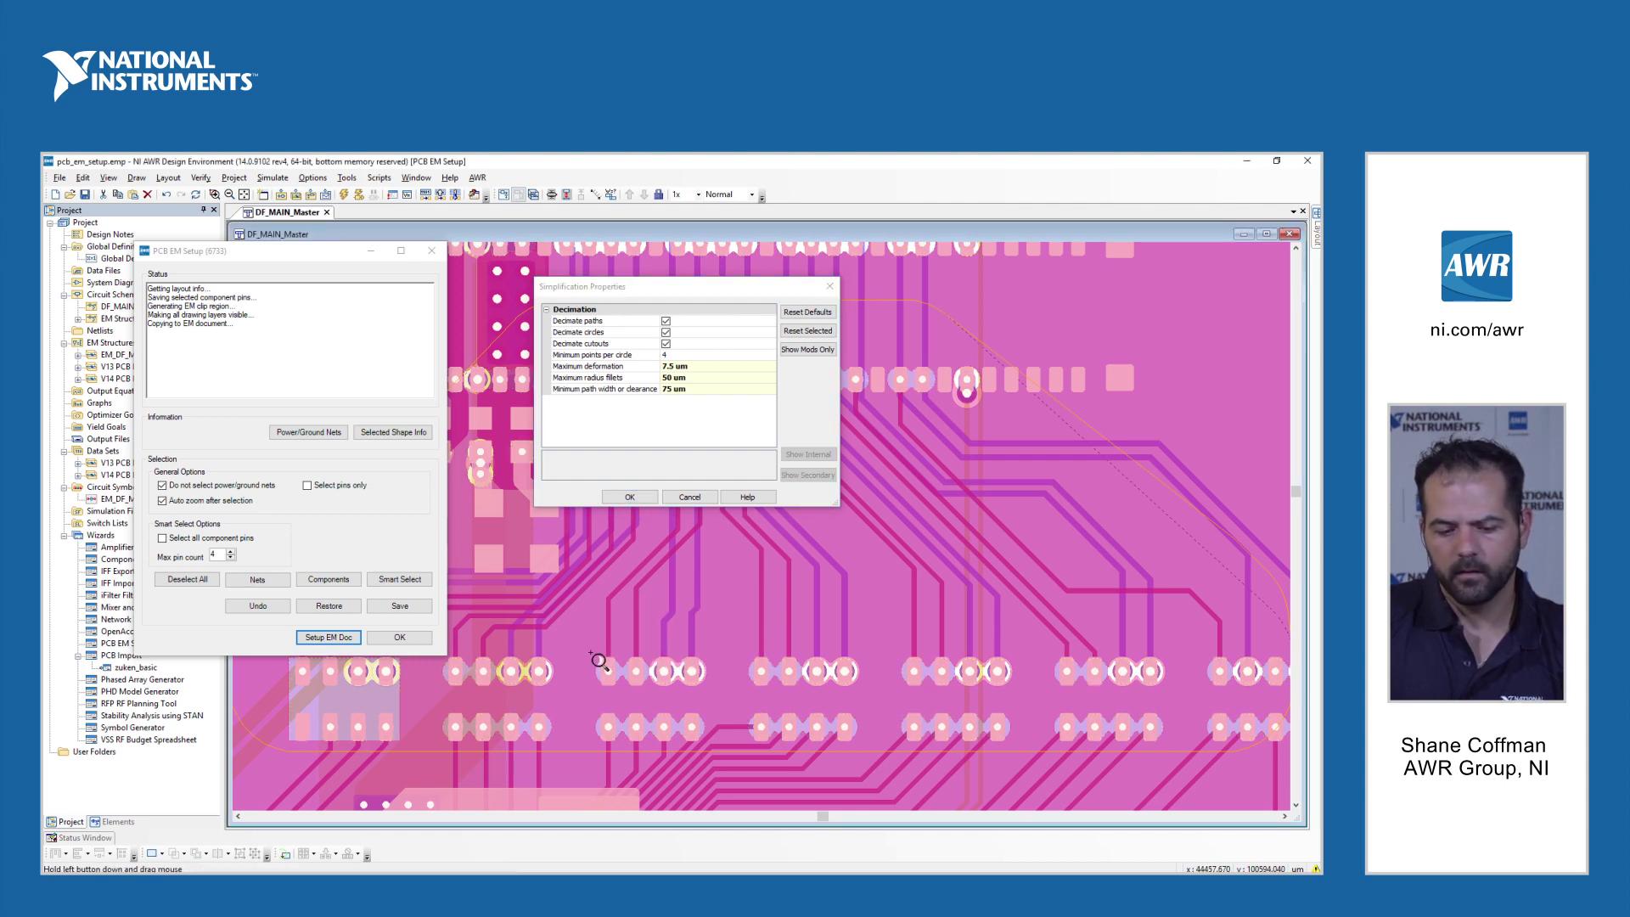
{"action": "left_click_drag", "start_coordinate": [591, 654], "coordinate": [632, 690]}
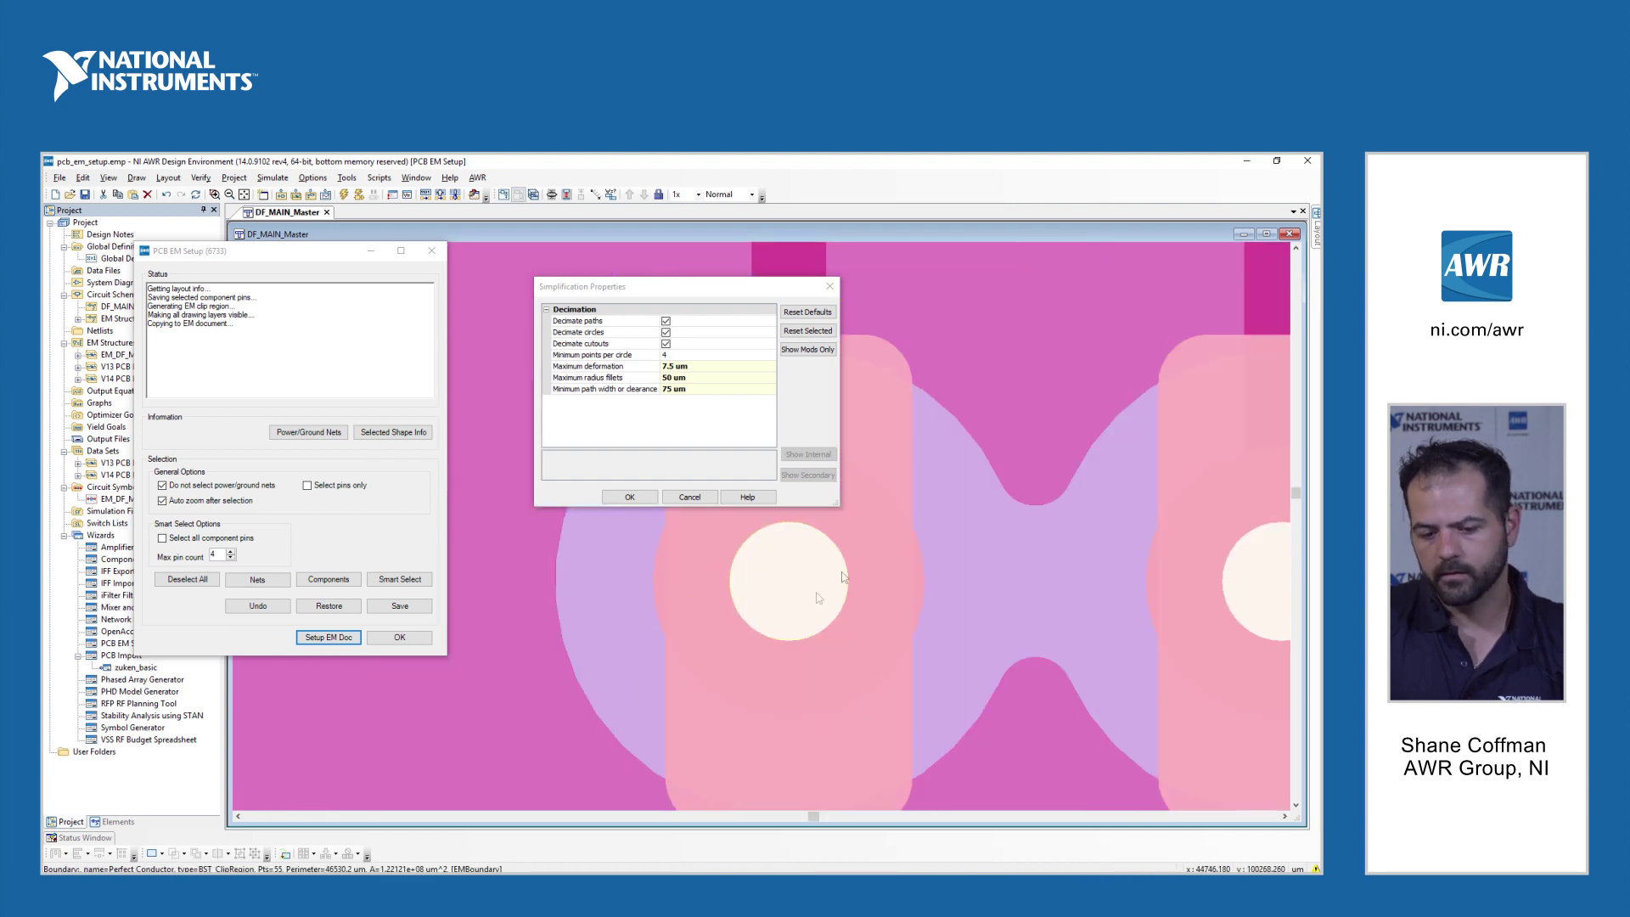
{"action": "right_click", "coordinate": [492, 660]}
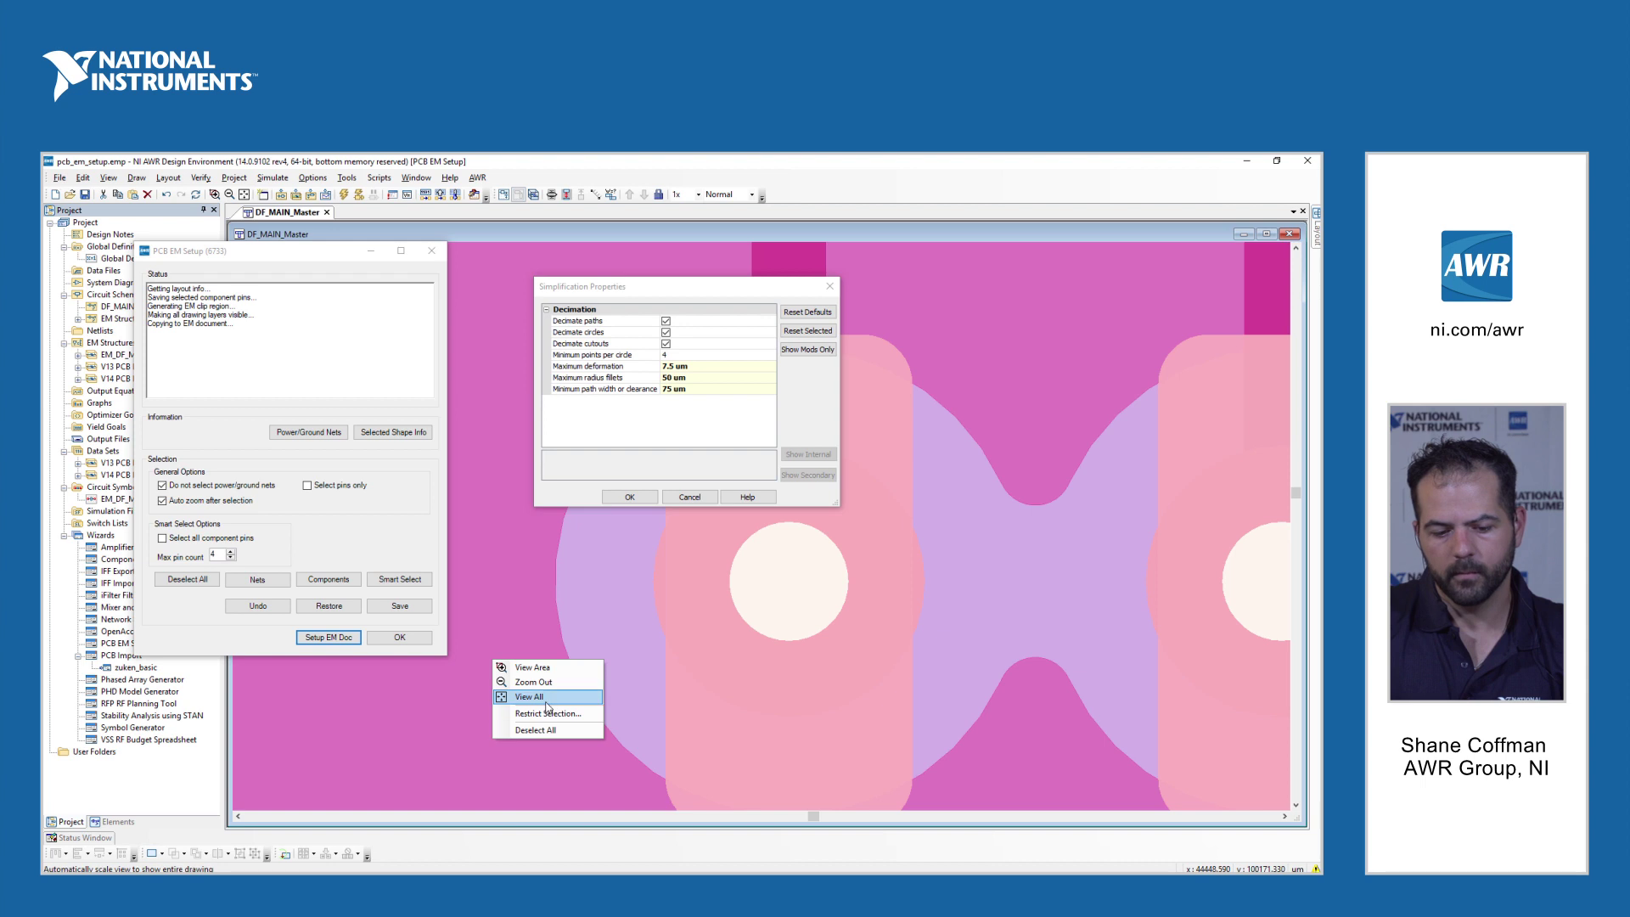
{"action": "left_click", "coordinate": [571, 698]}
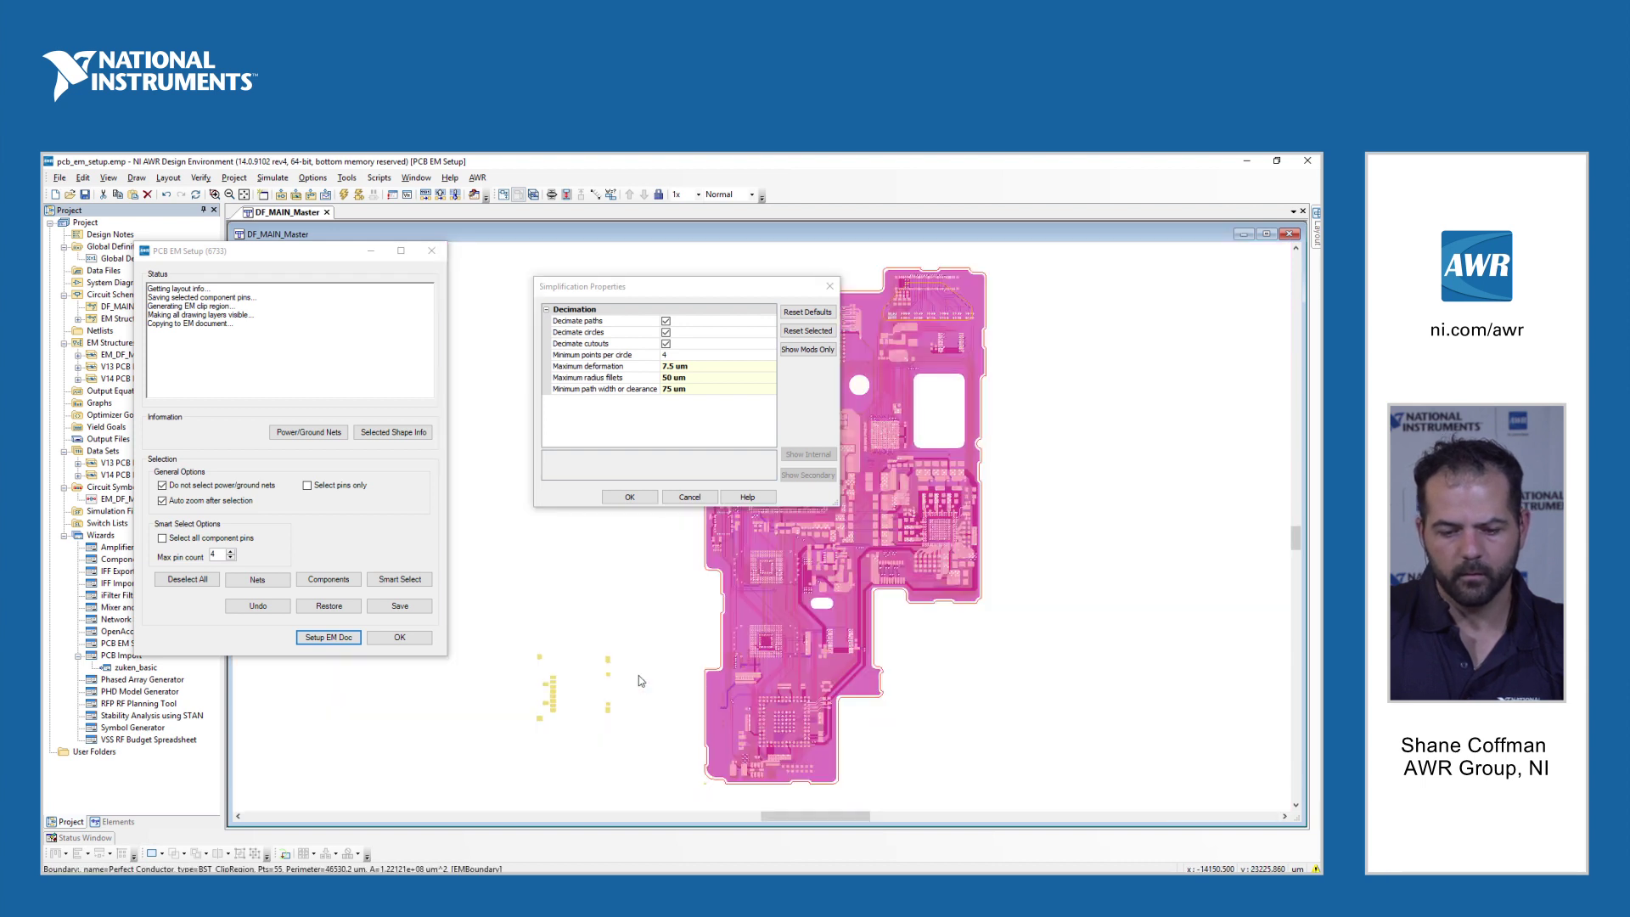
{"action": "right_click", "coordinate": [638, 674]}
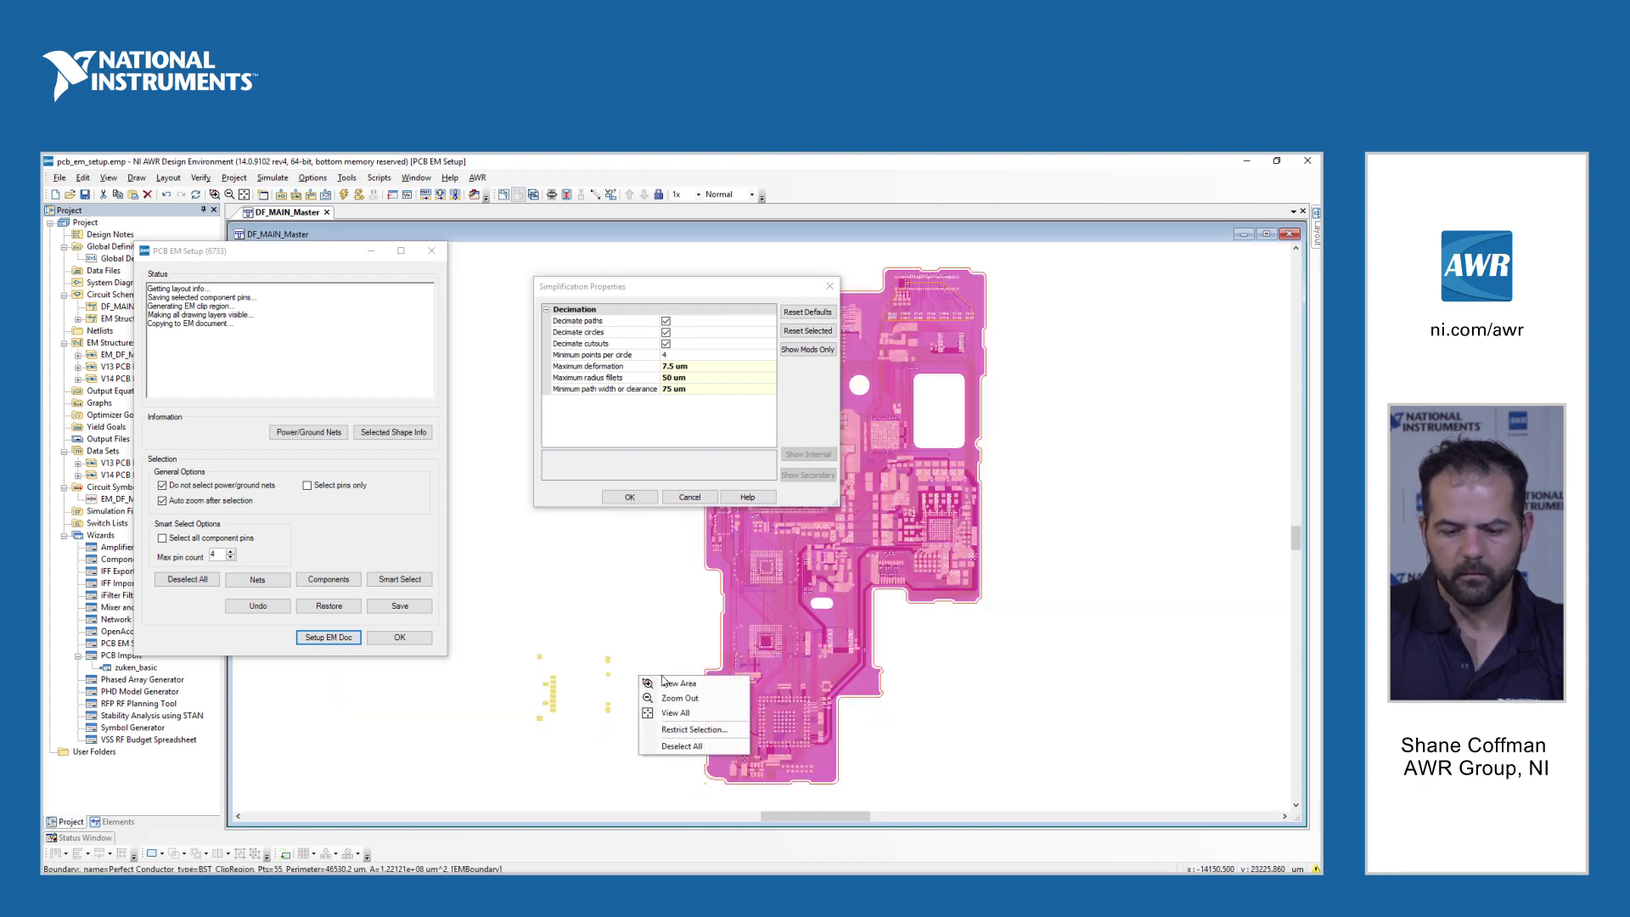
{"action": "left_click", "coordinate": [665, 682]}
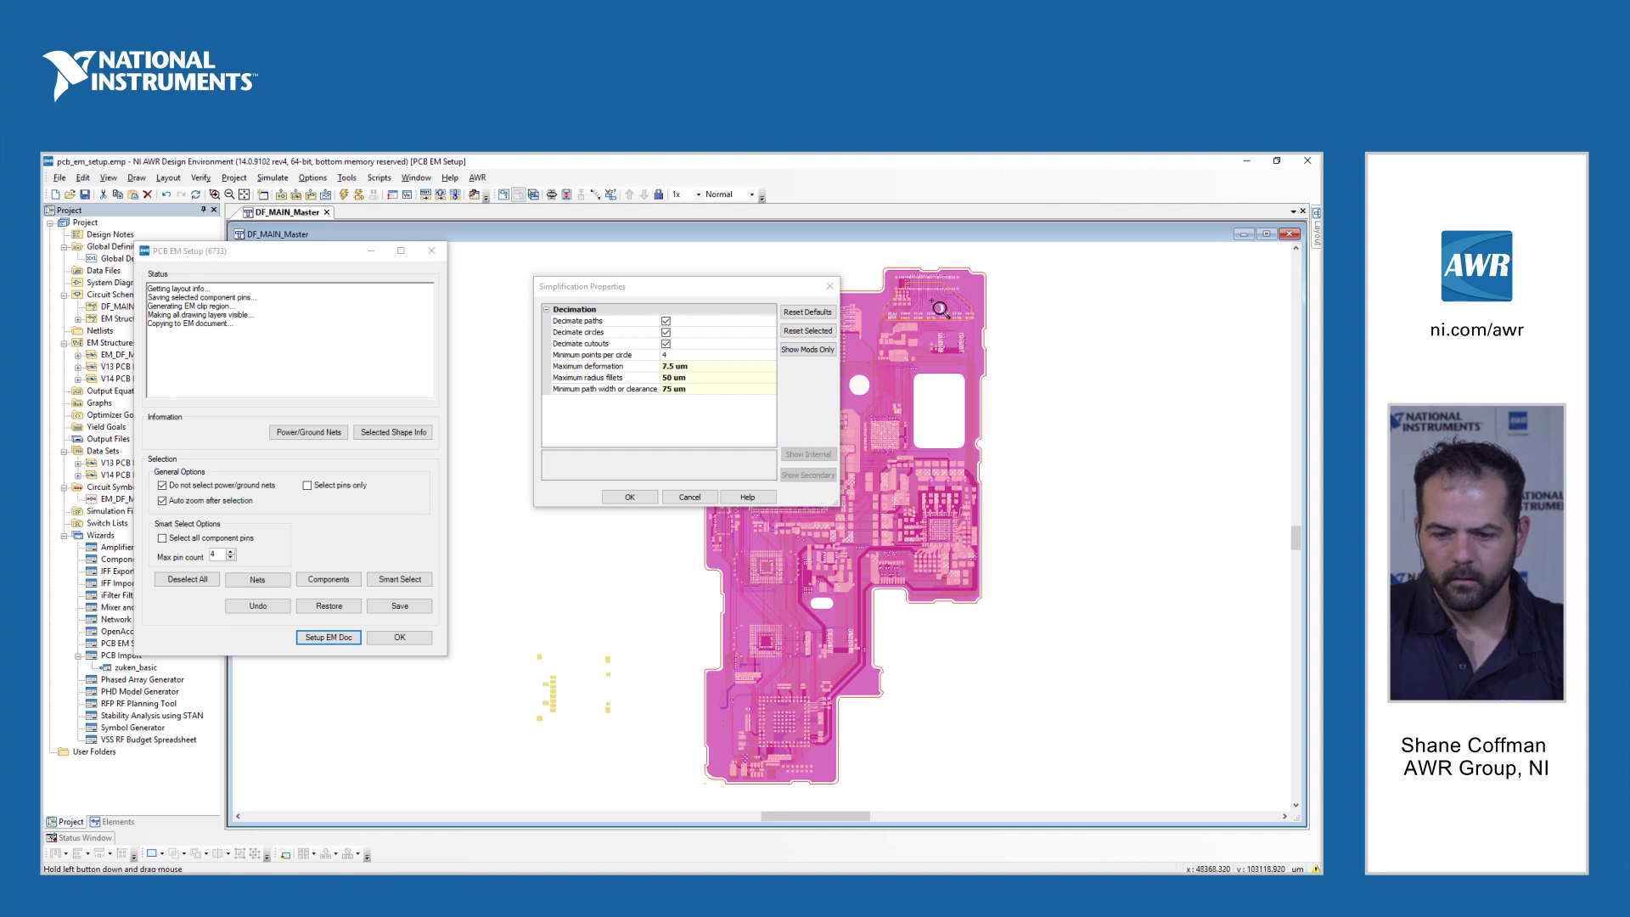
{"action": "left_click_drag", "start_coordinate": [937, 305], "coordinate": [953, 321]}
- Zoom into the diagonal traces and apply the simplification settings (7.5 um maximum deformation)
{"action": "right_click", "coordinate": [925, 491]}
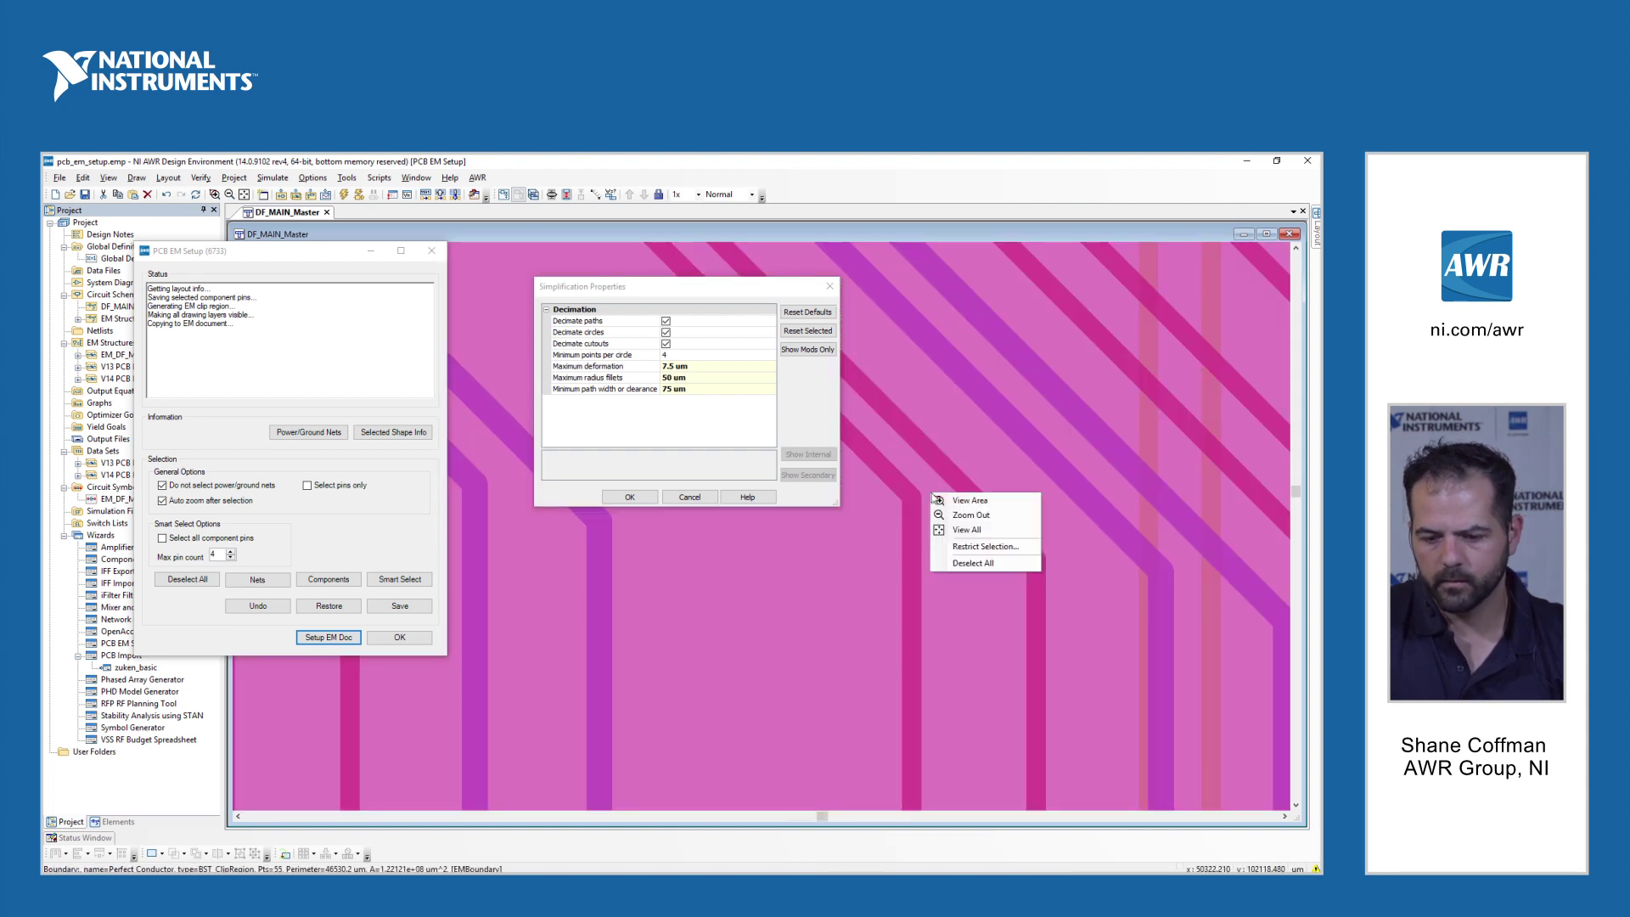
{"action": "left_click", "coordinate": [955, 499]}
{"action": "left_click_drag", "start_coordinate": [908, 492], "coordinate": [954, 507]}
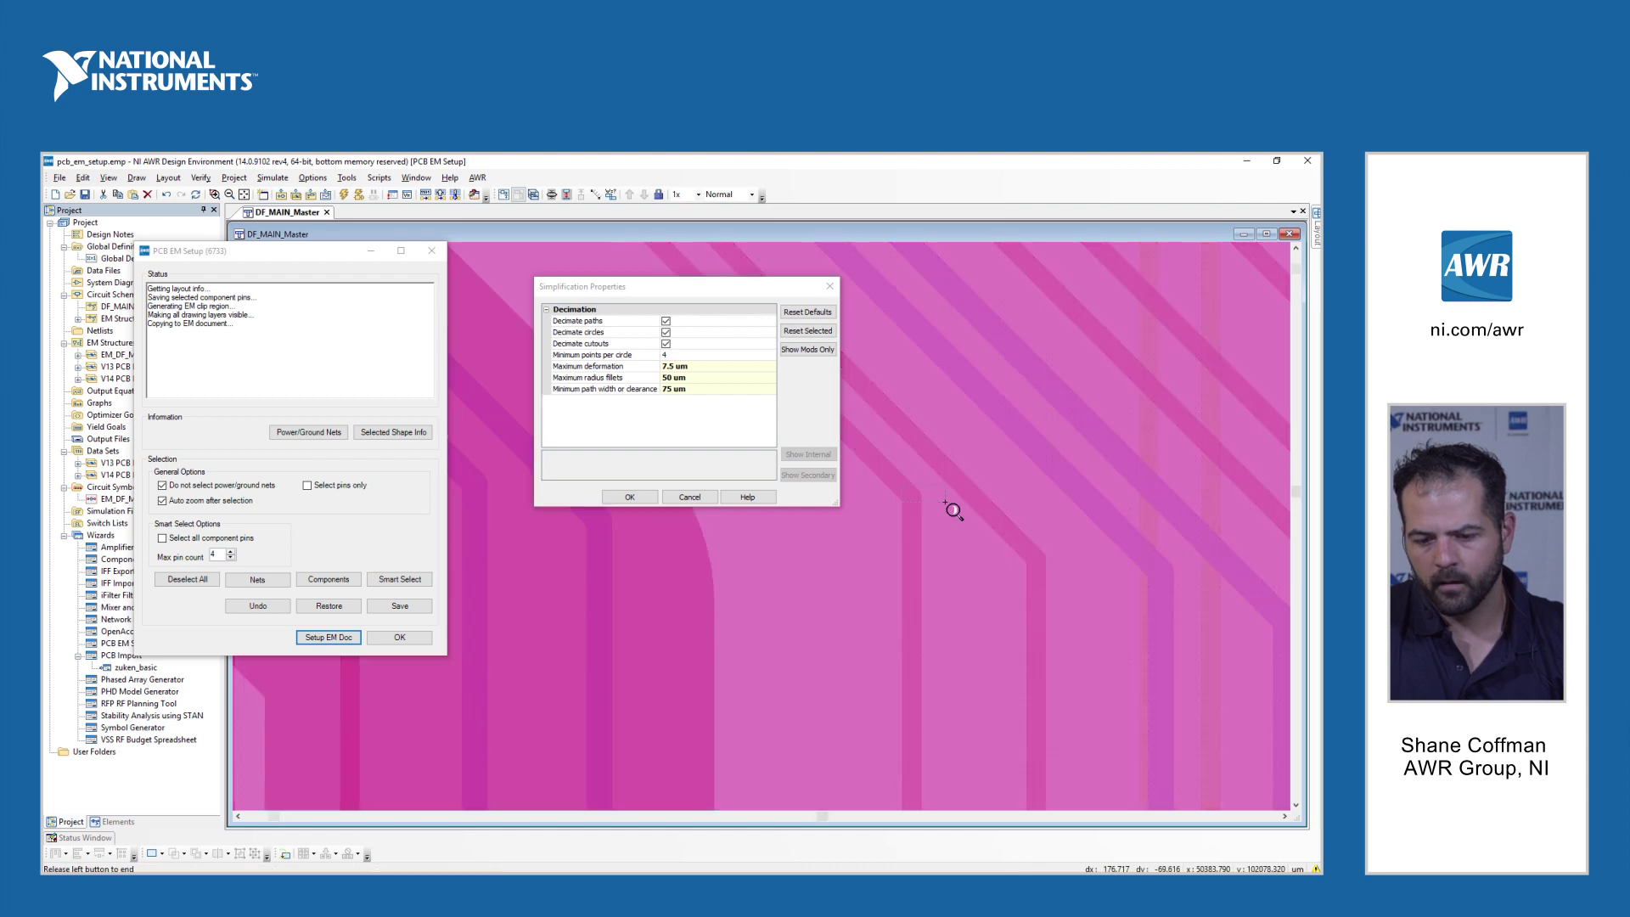
{"action": "left_click_drag", "start_coordinate": [681, 289], "coordinate": [725, 375]}
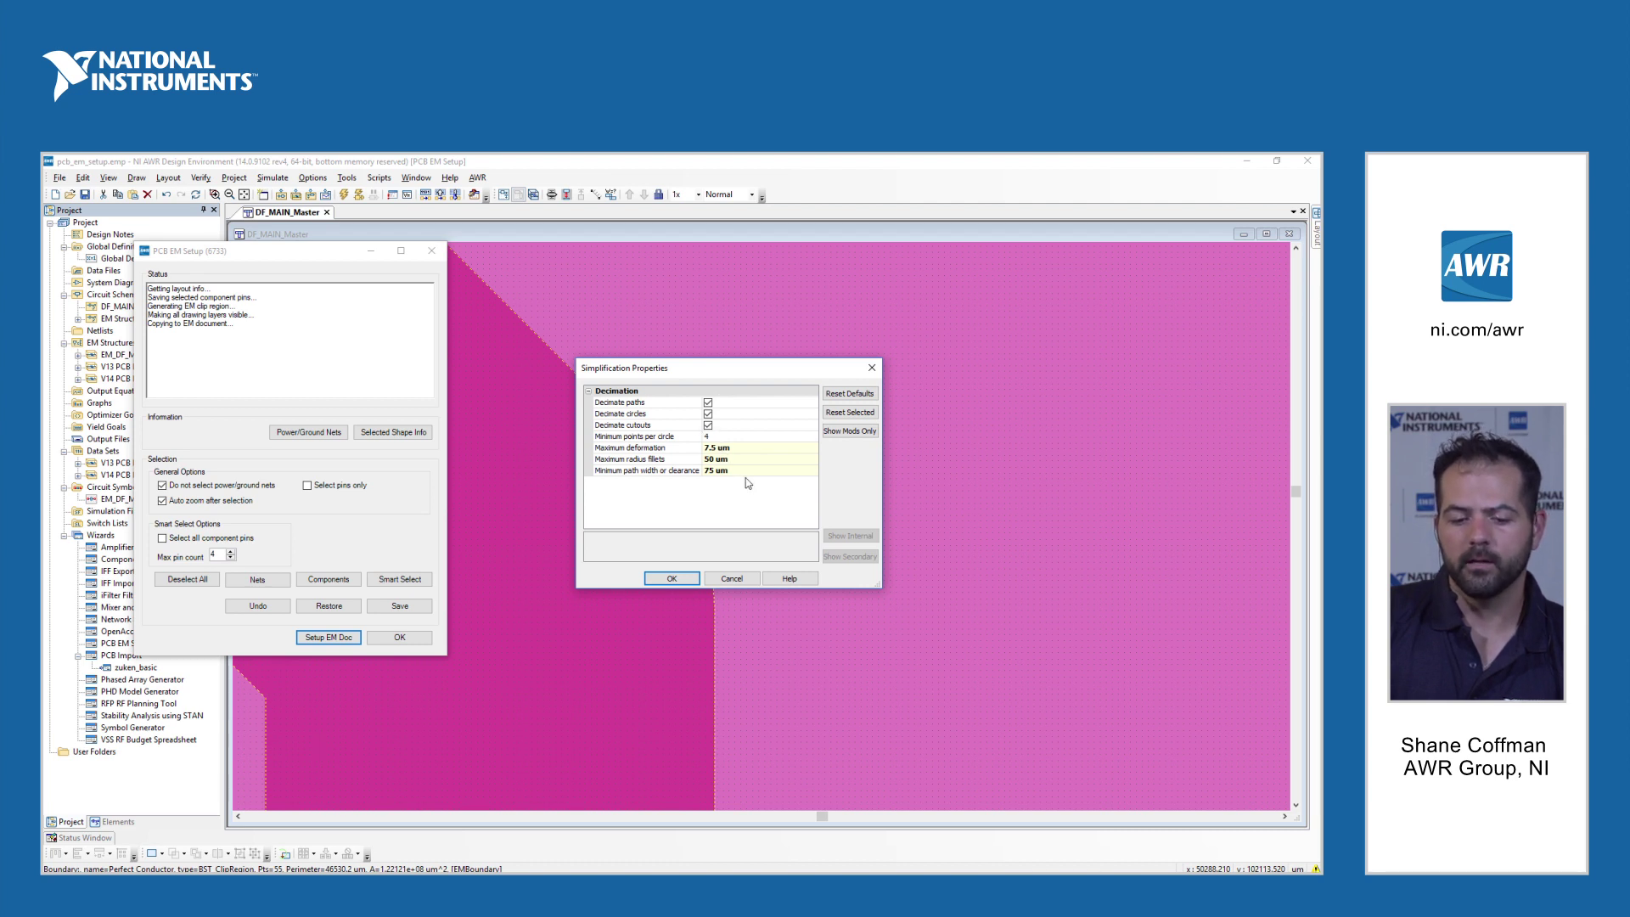
{"action": "left_click", "coordinate": [677, 578]}
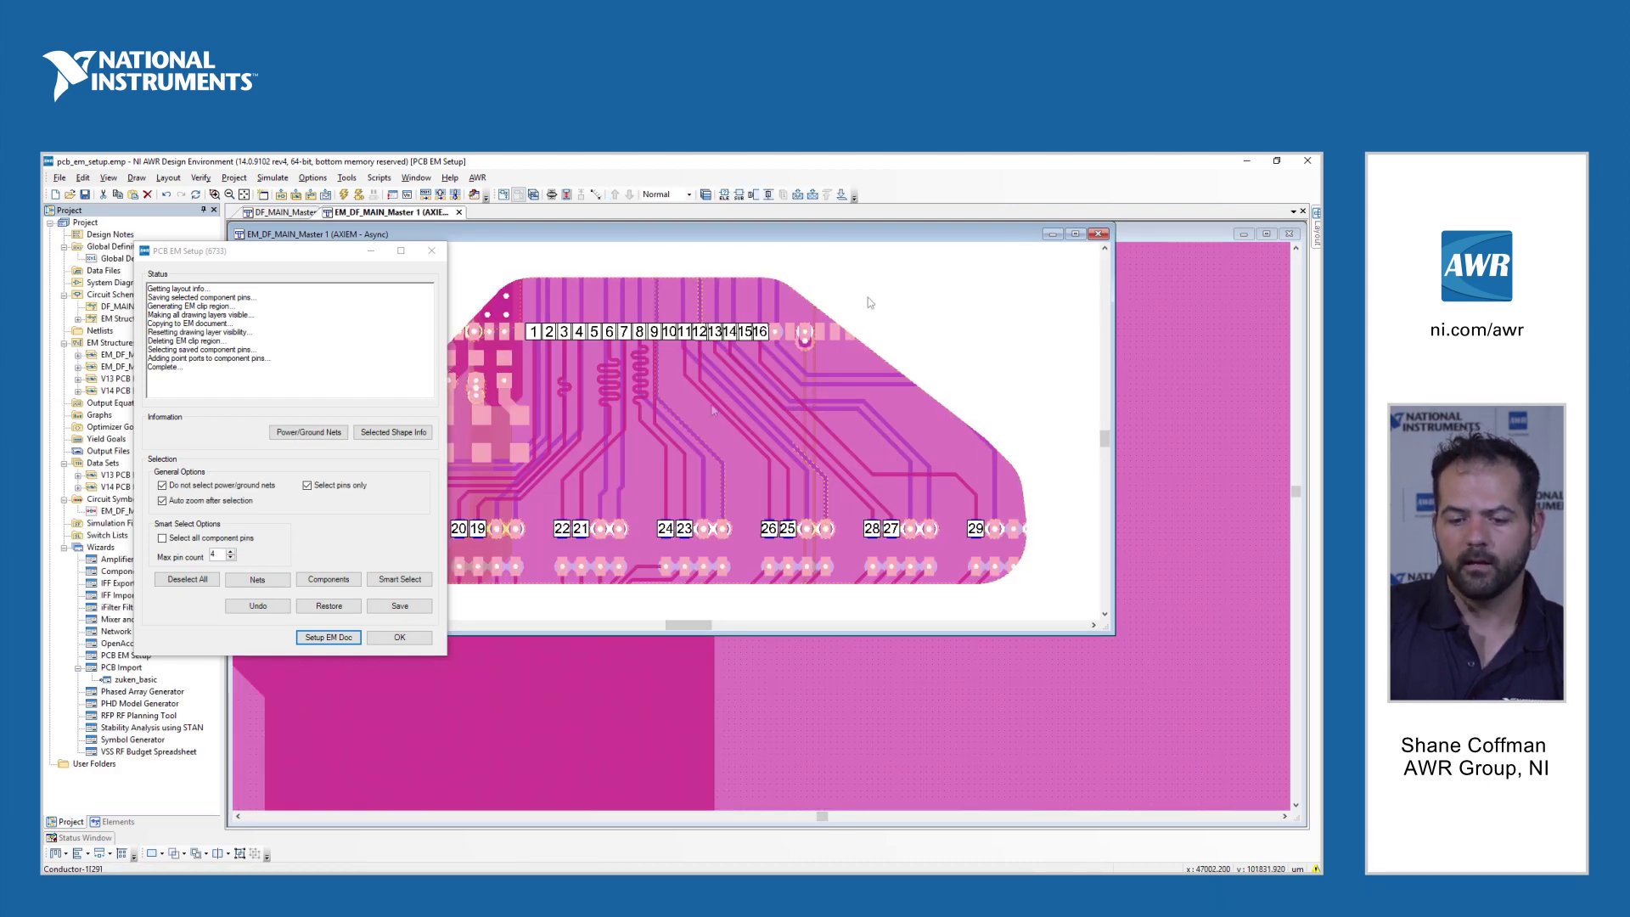
- Maximize the EM_DF_MAIN_Master 1 structure window and deselect the pin ports
{"action": "left_click", "coordinate": [1076, 234]}
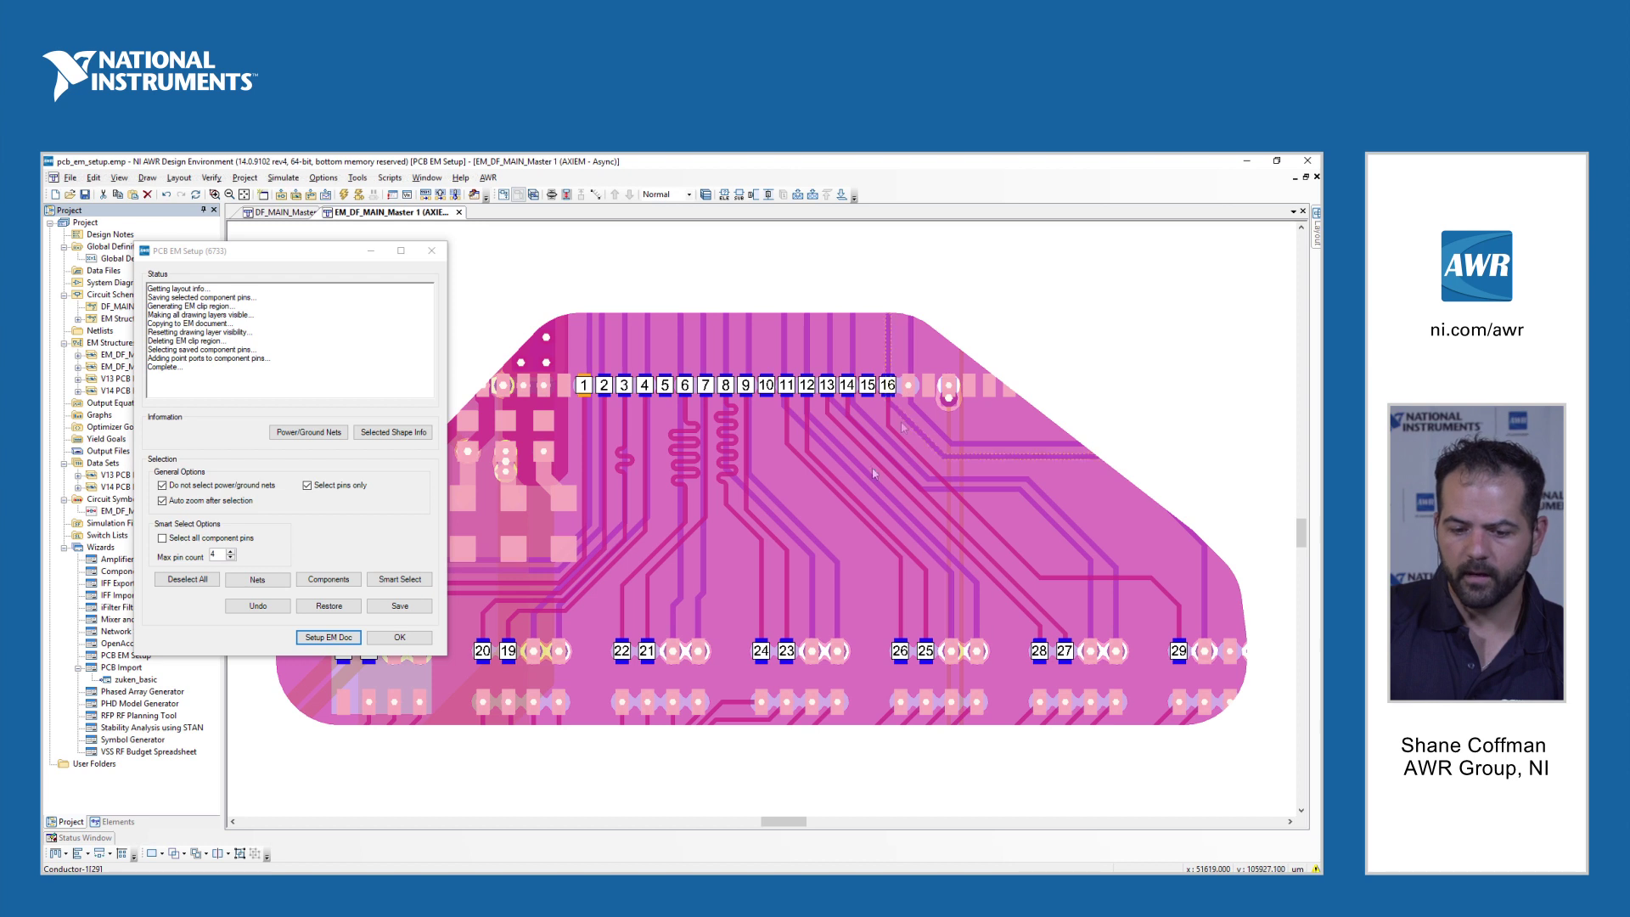
{"action": "left_click", "coordinate": [623, 766]}
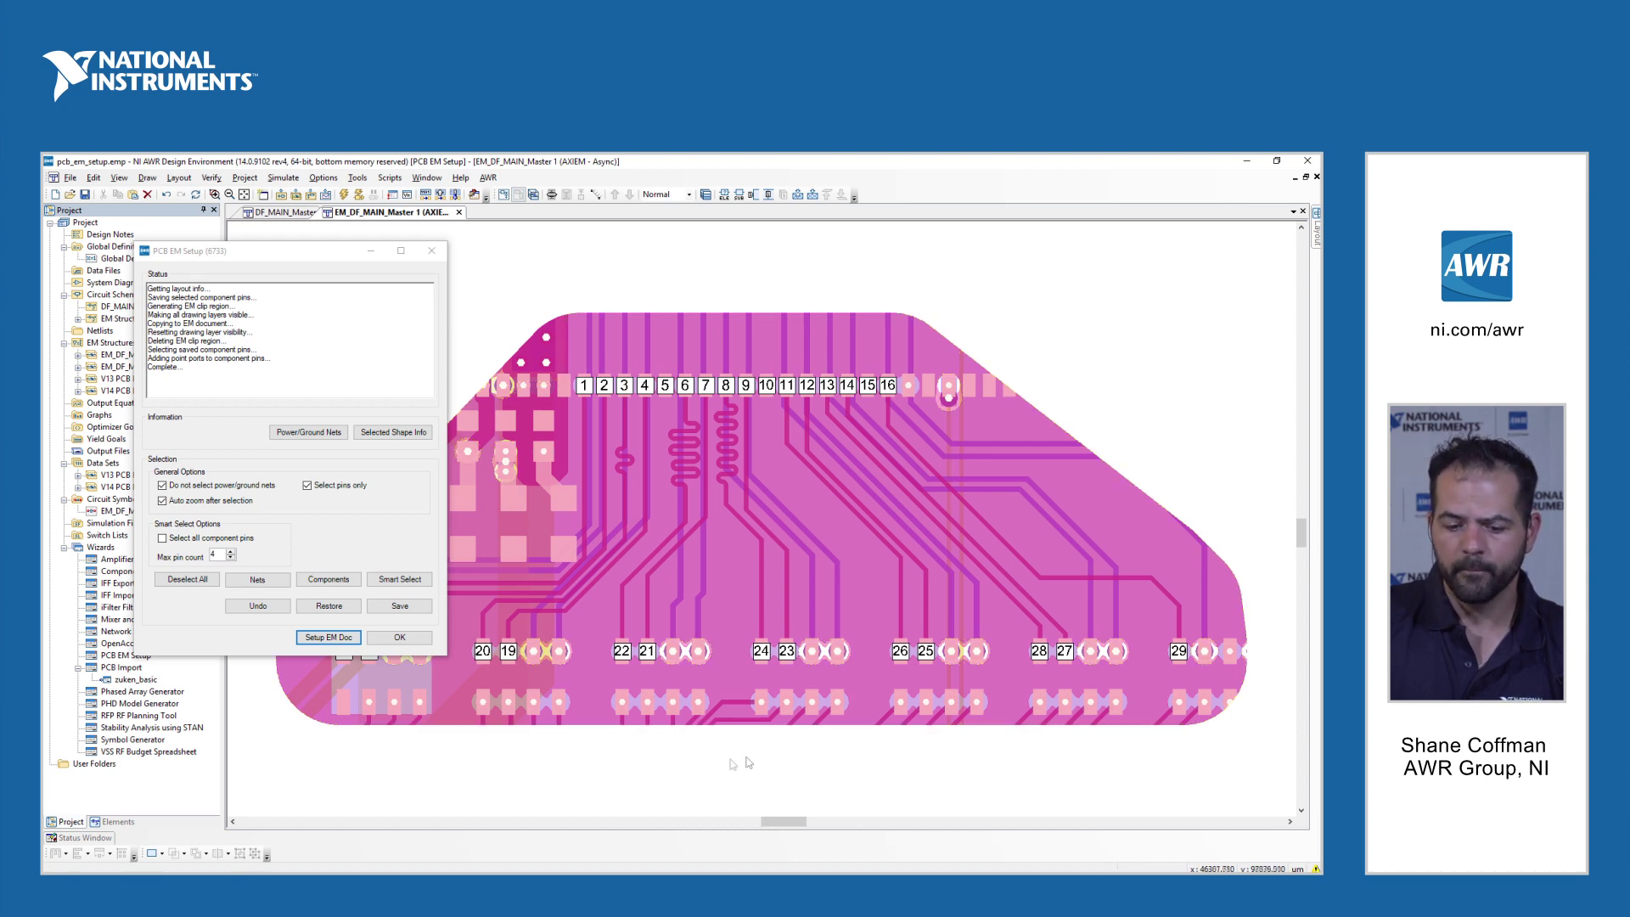
- Inspect the pad beside pin 23 and the board traces, then confirm the PCB EM Setup
{"action": "right_click", "coordinate": [788, 754]}
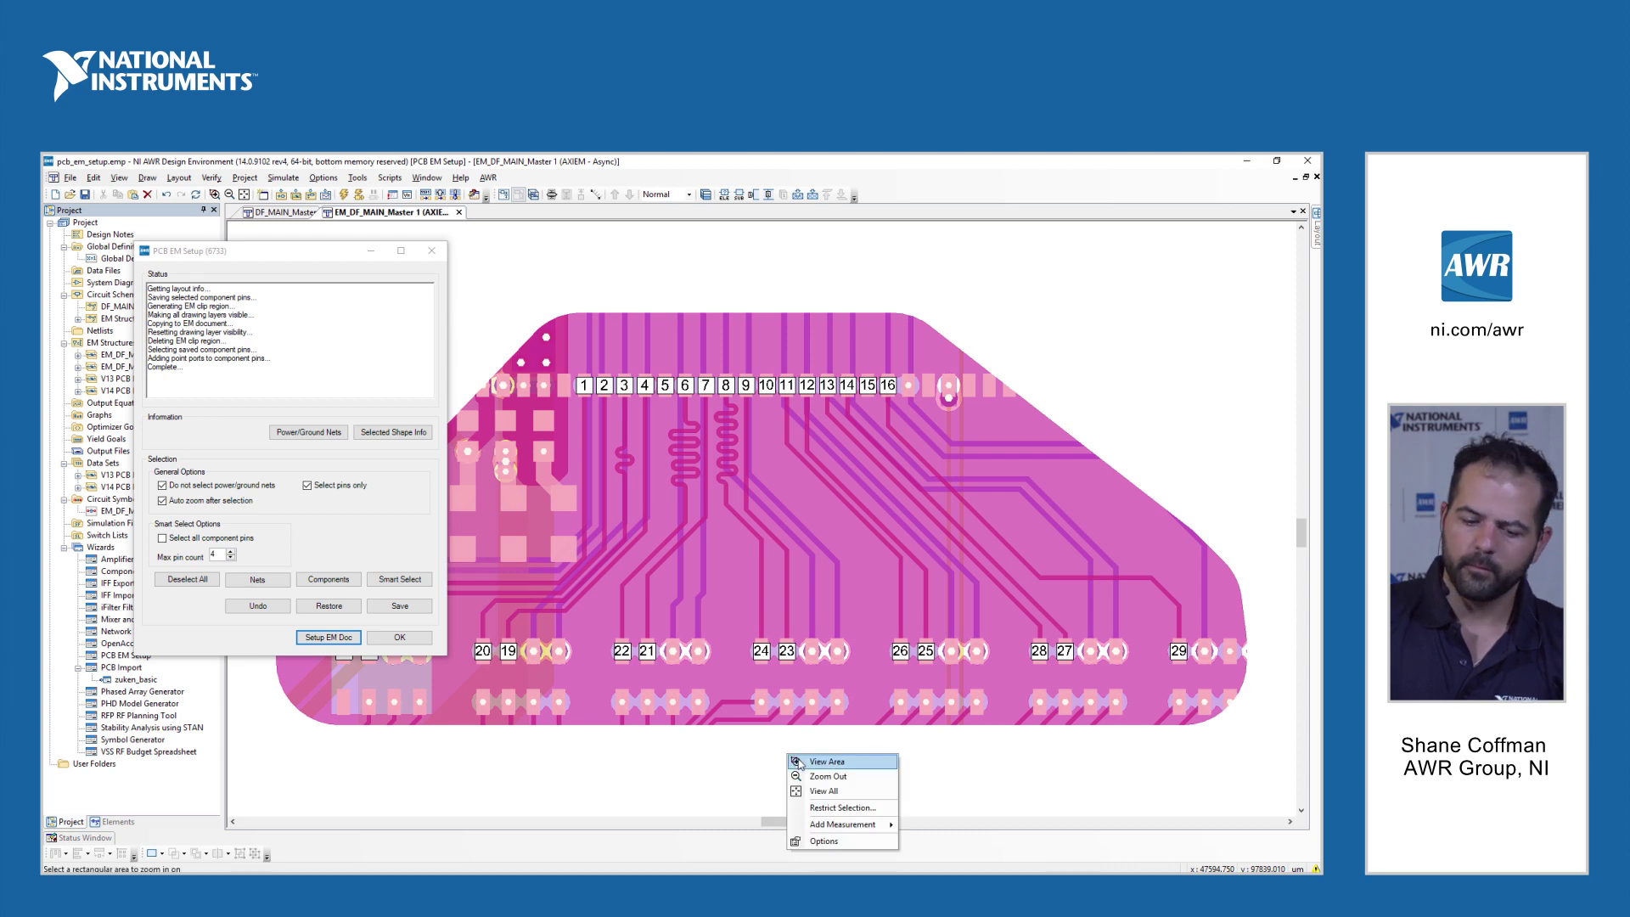
{"action": "left_click", "coordinate": [811, 761]}
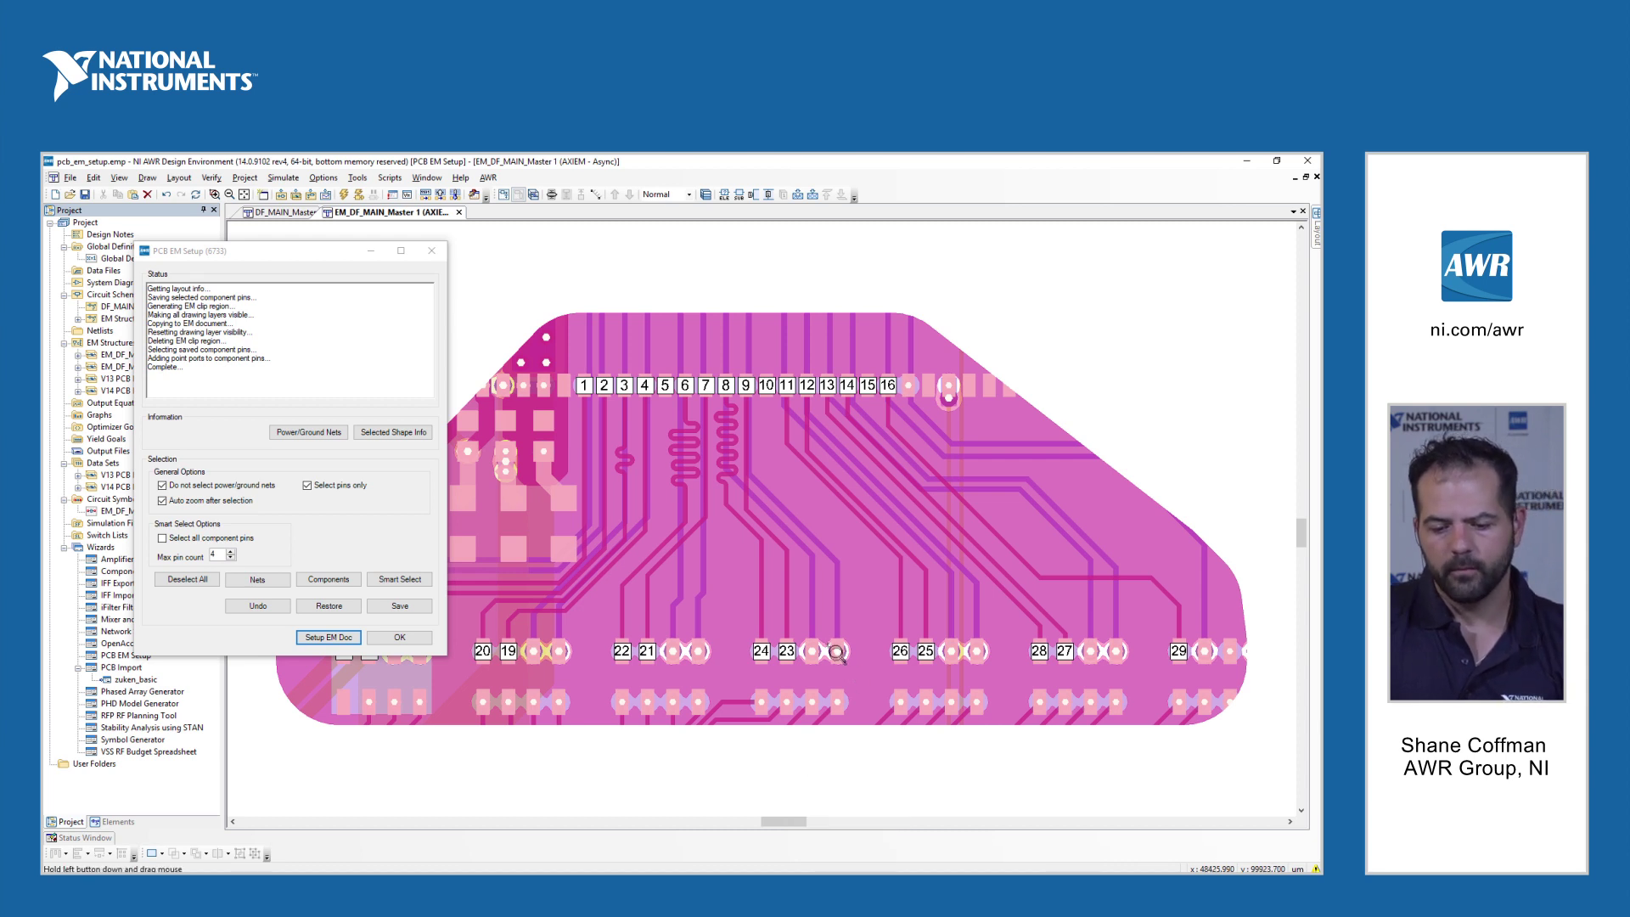
{"action": "left_click_drag", "start_coordinate": [835, 650], "coordinate": [862, 668]}
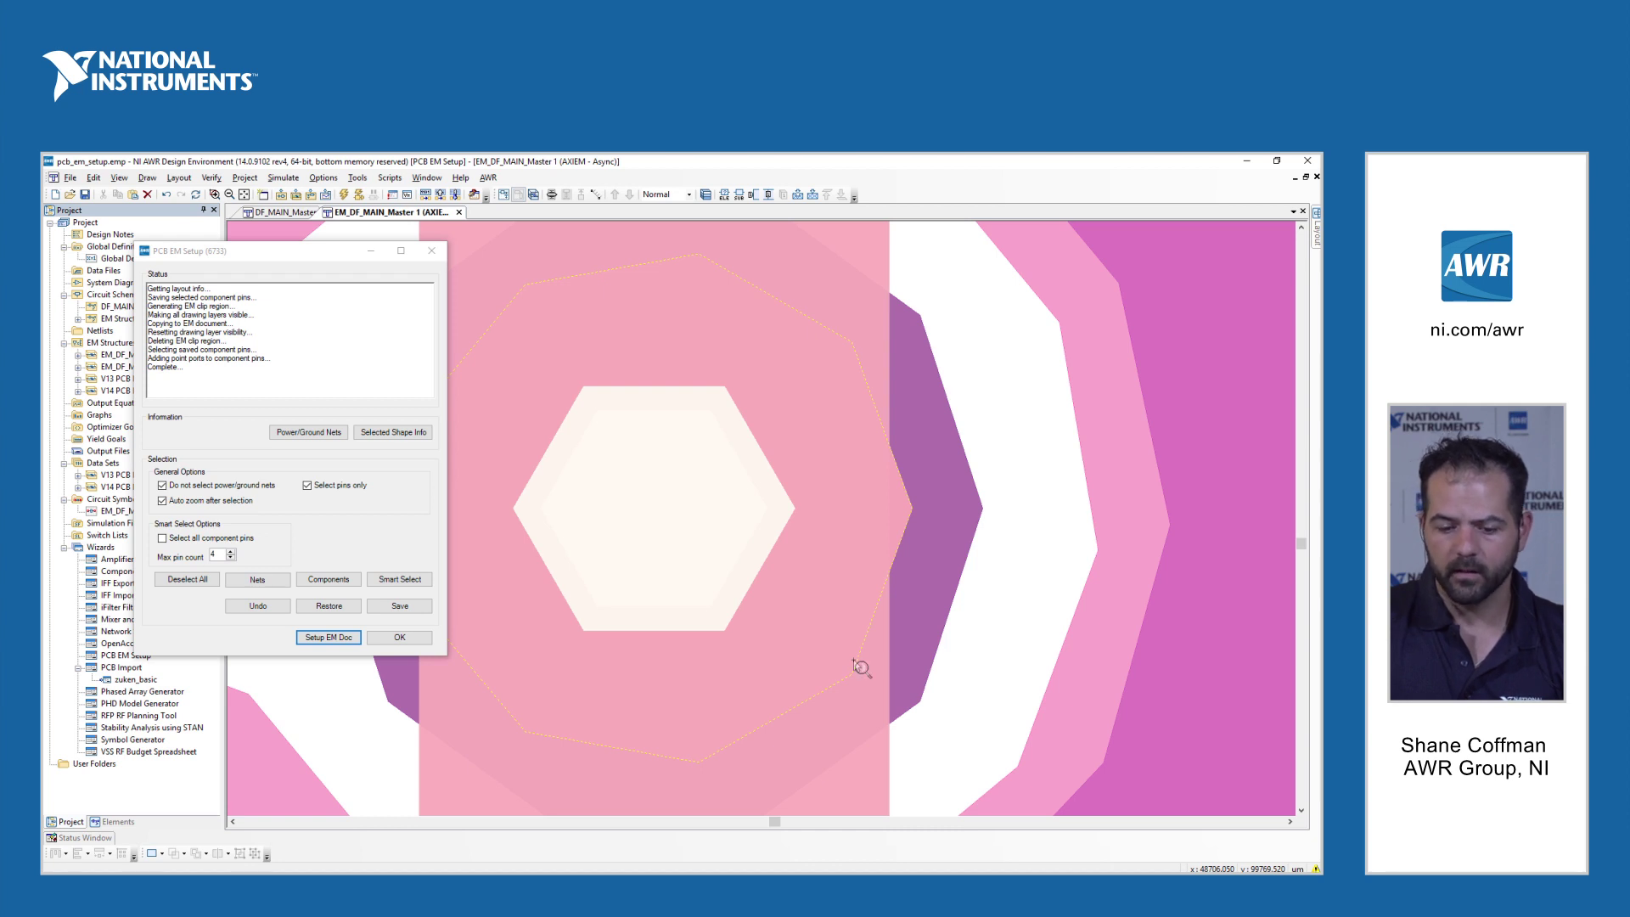
{"action": "right_click", "coordinate": [853, 659]}
{"action": "left_click", "coordinate": [890, 697]}
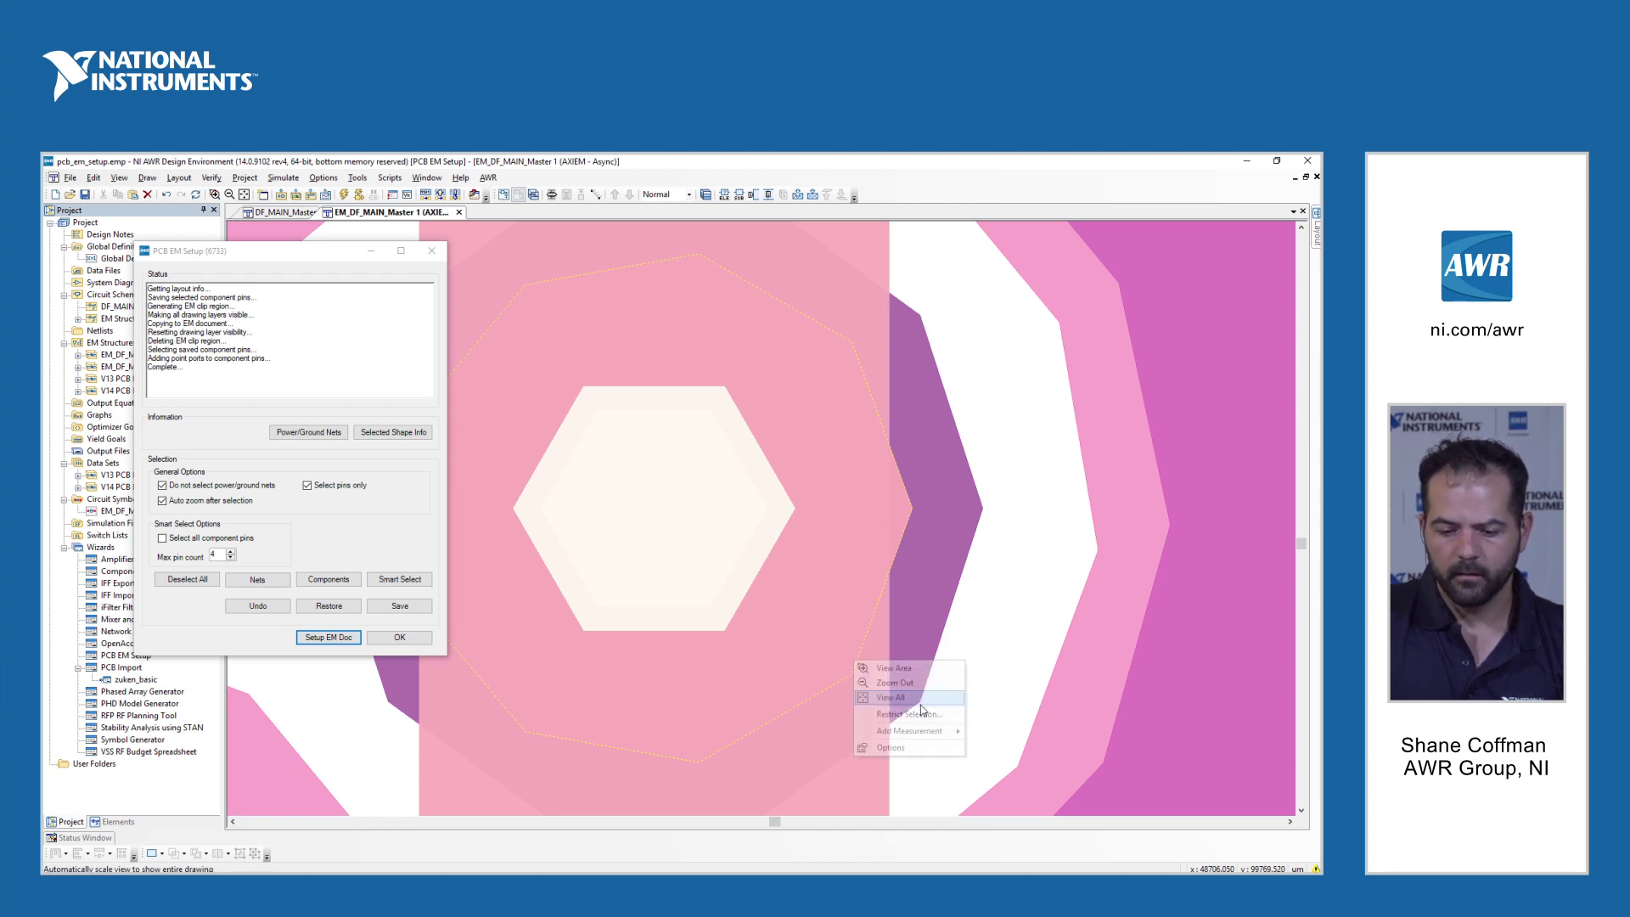
{"action": "right_click", "coordinate": [805, 605]}
{"action": "left_click", "coordinate": [814, 614]}
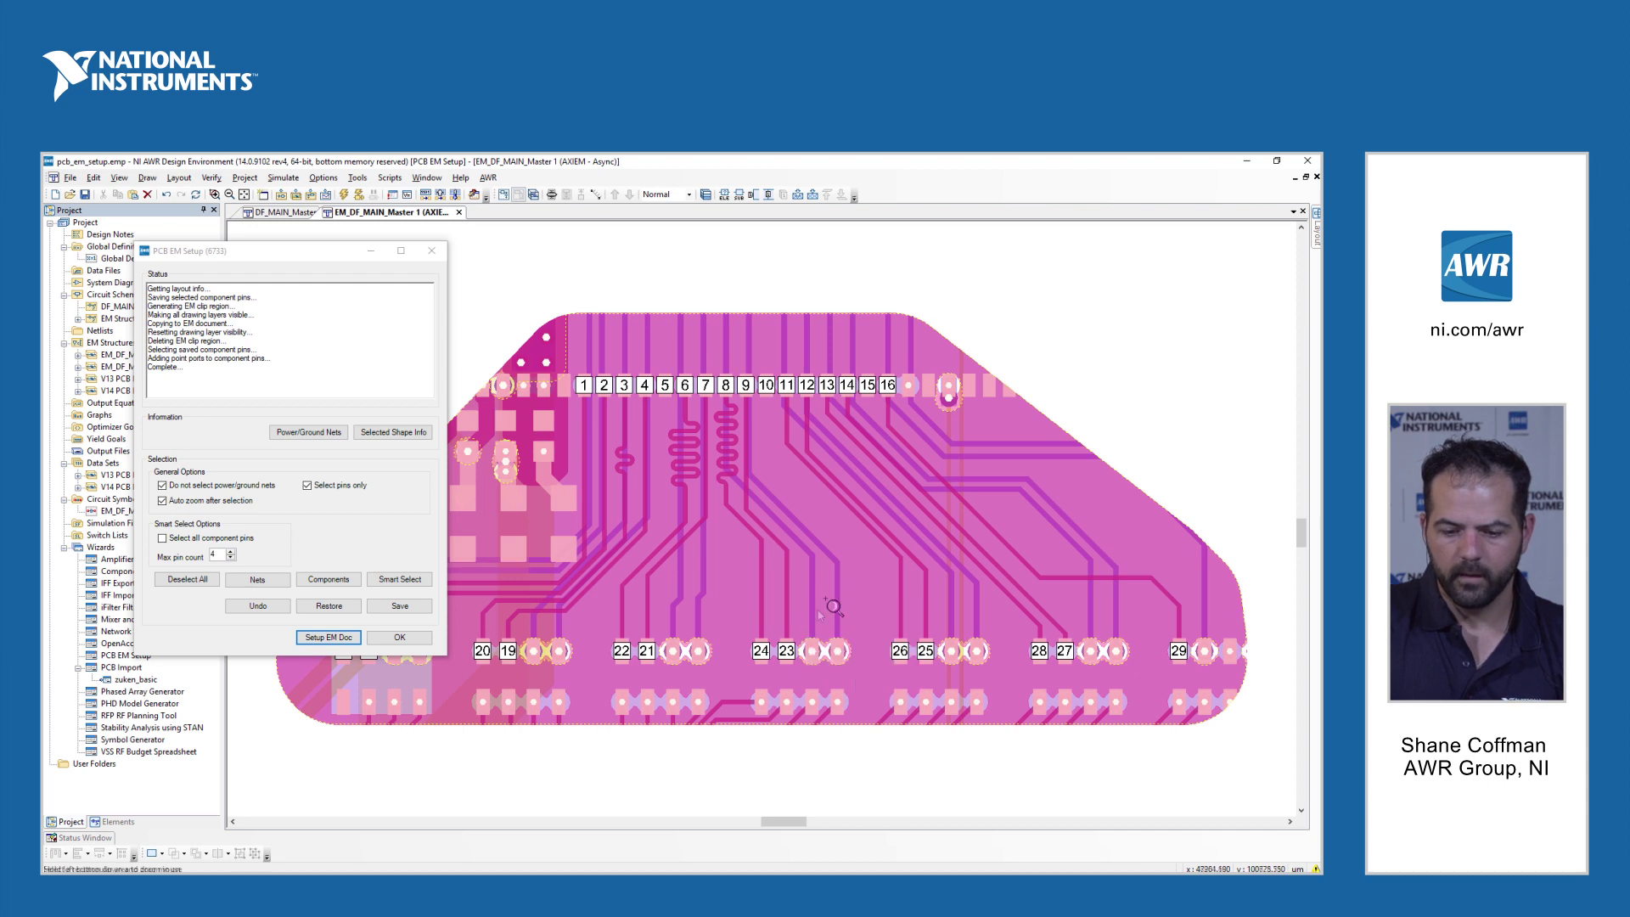
{"action": "left_click", "coordinate": [797, 555]}
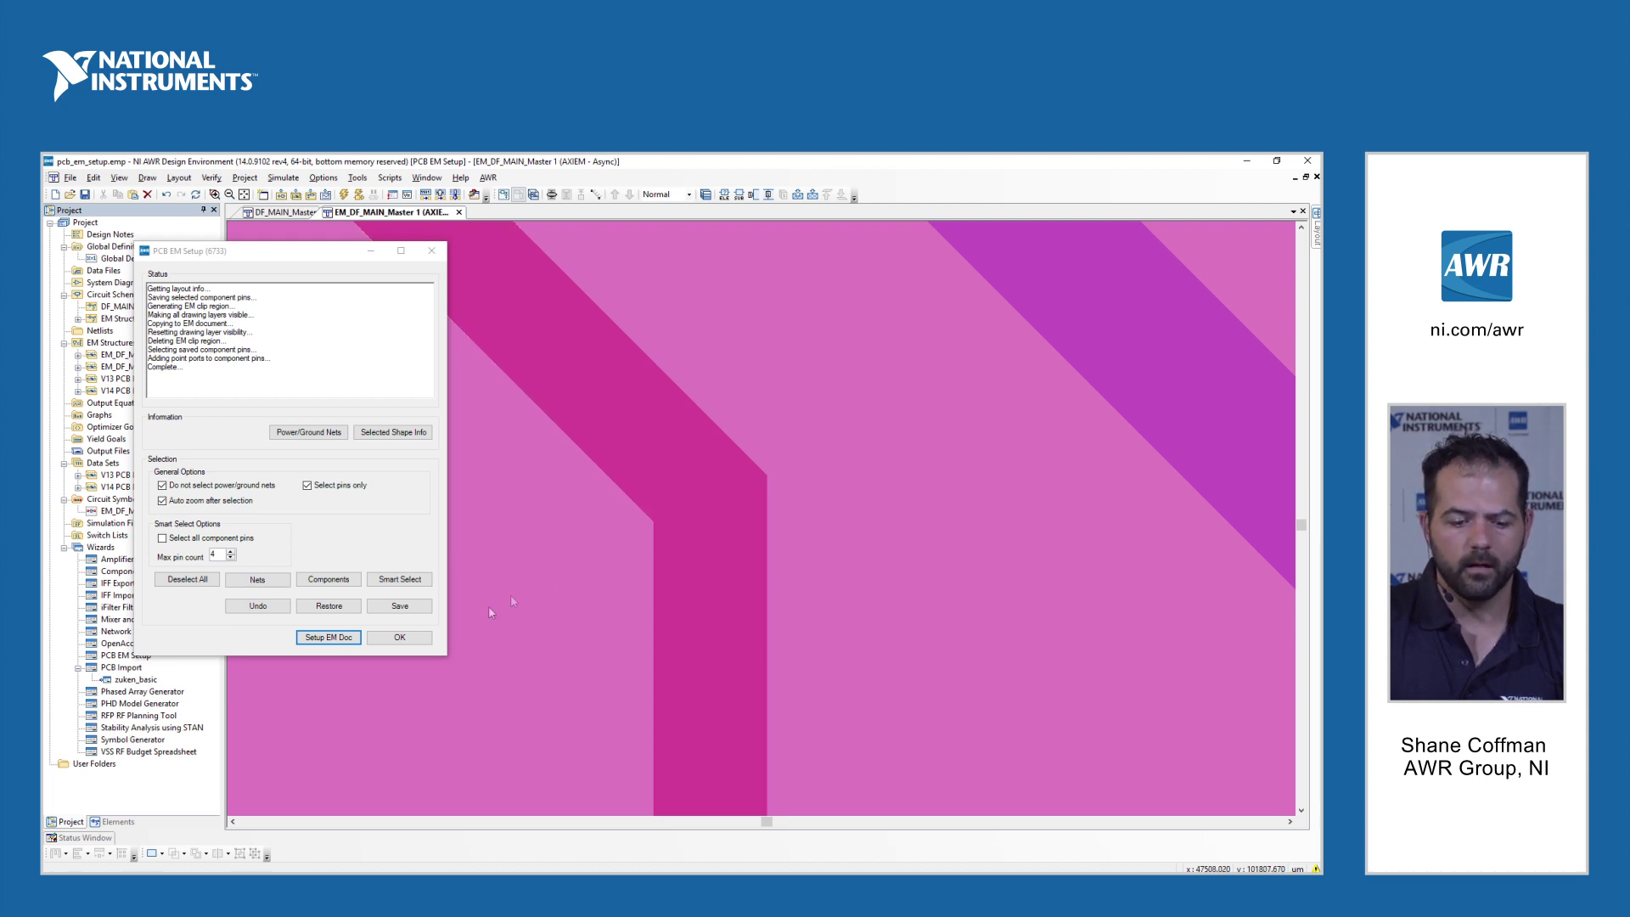
{"action": "left_click", "coordinate": [406, 636]}
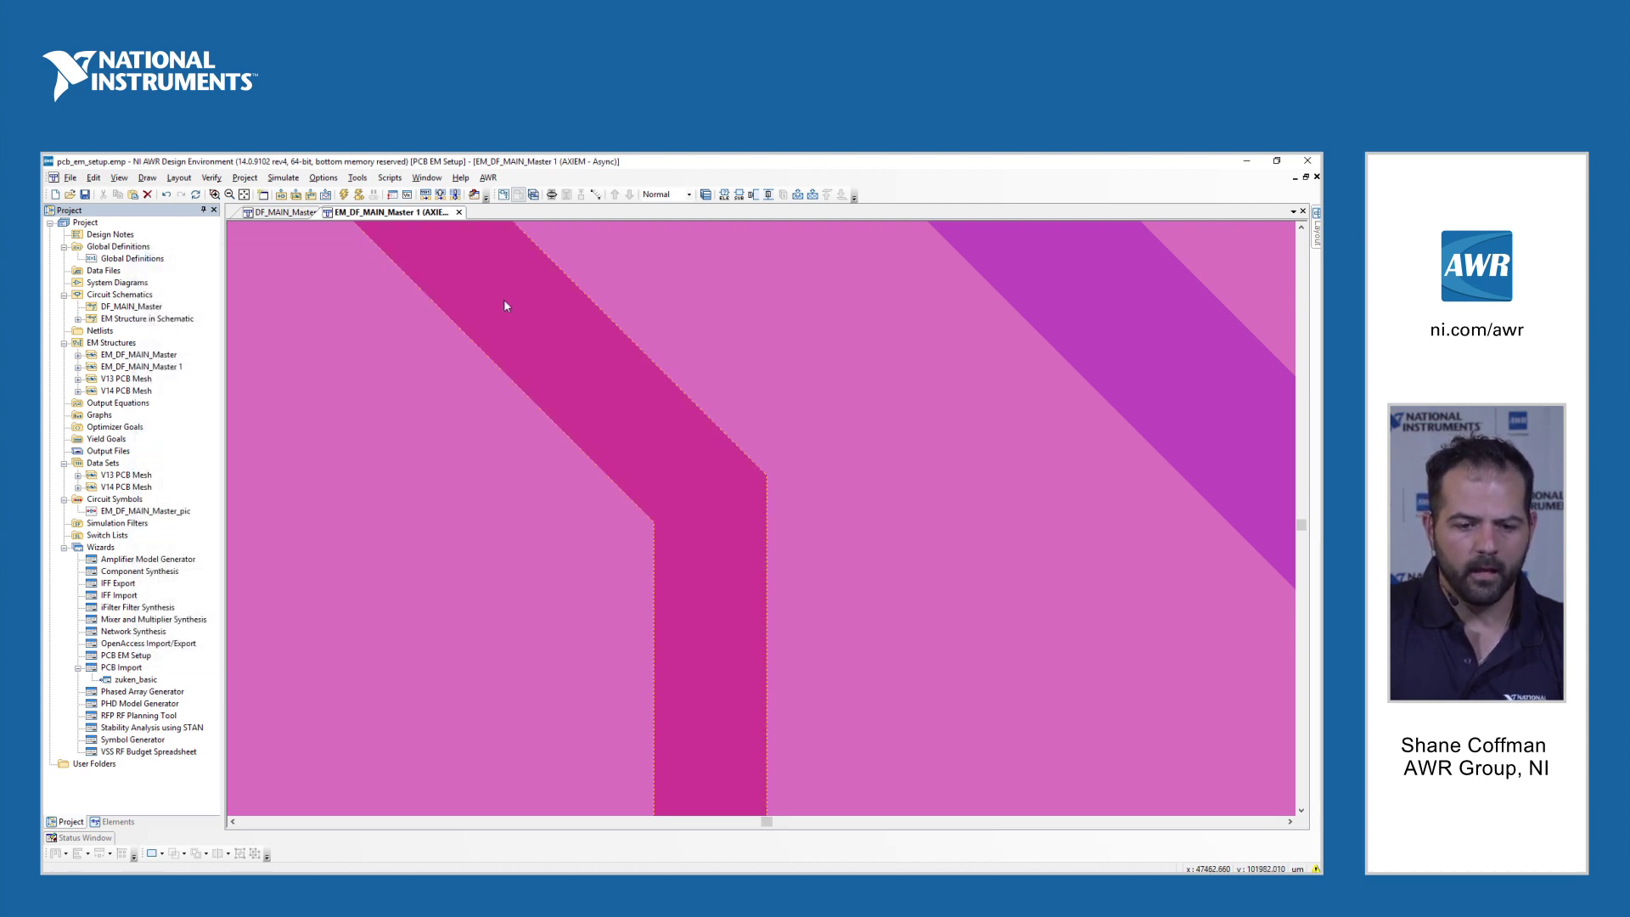
- Close the EM structure and DF_MAIN_Master layouts, then open V13 and V14 PCB Mesh side by side
{"action": "left_click", "coordinate": [459, 213]}
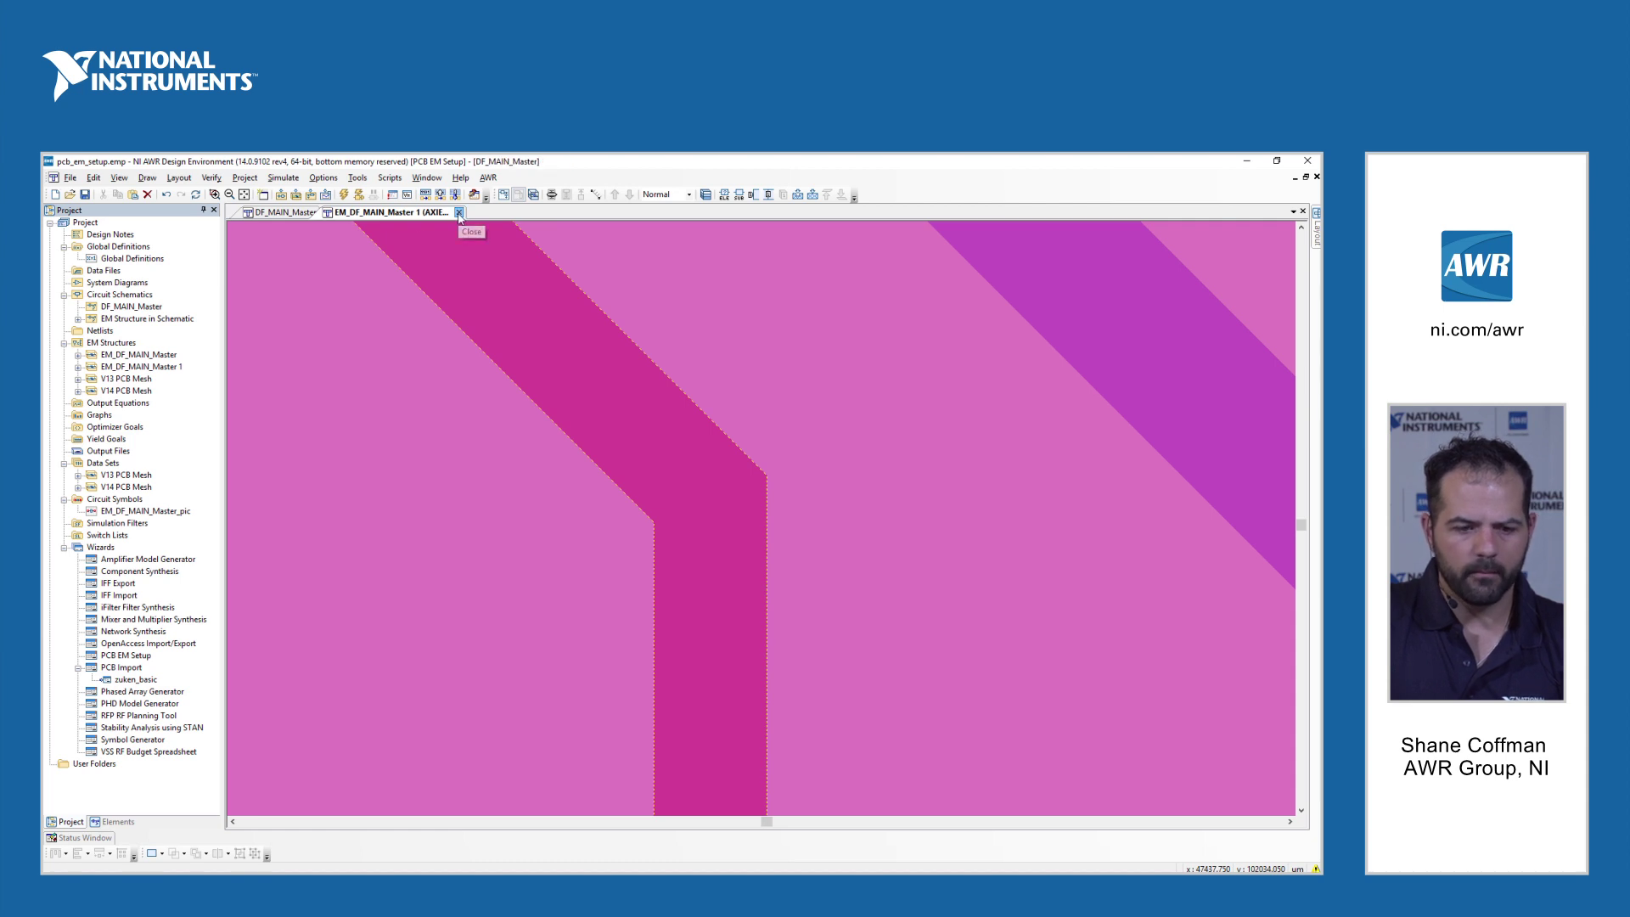
{"action": "left_click", "coordinate": [324, 213]}
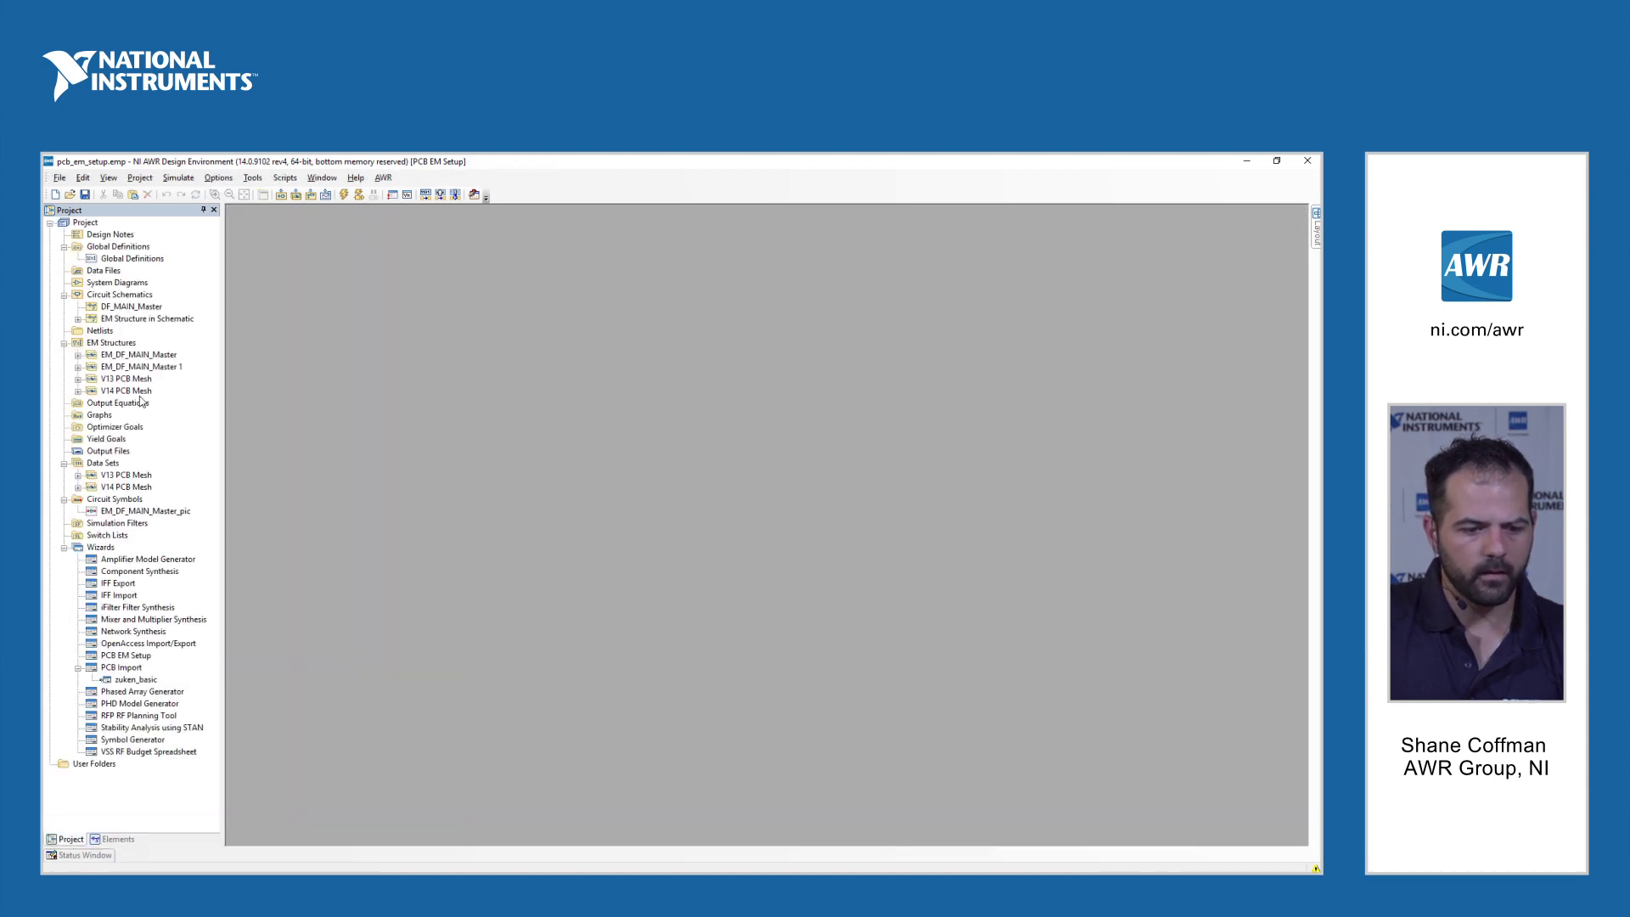
{"action": "left_click", "coordinate": [118, 381]}
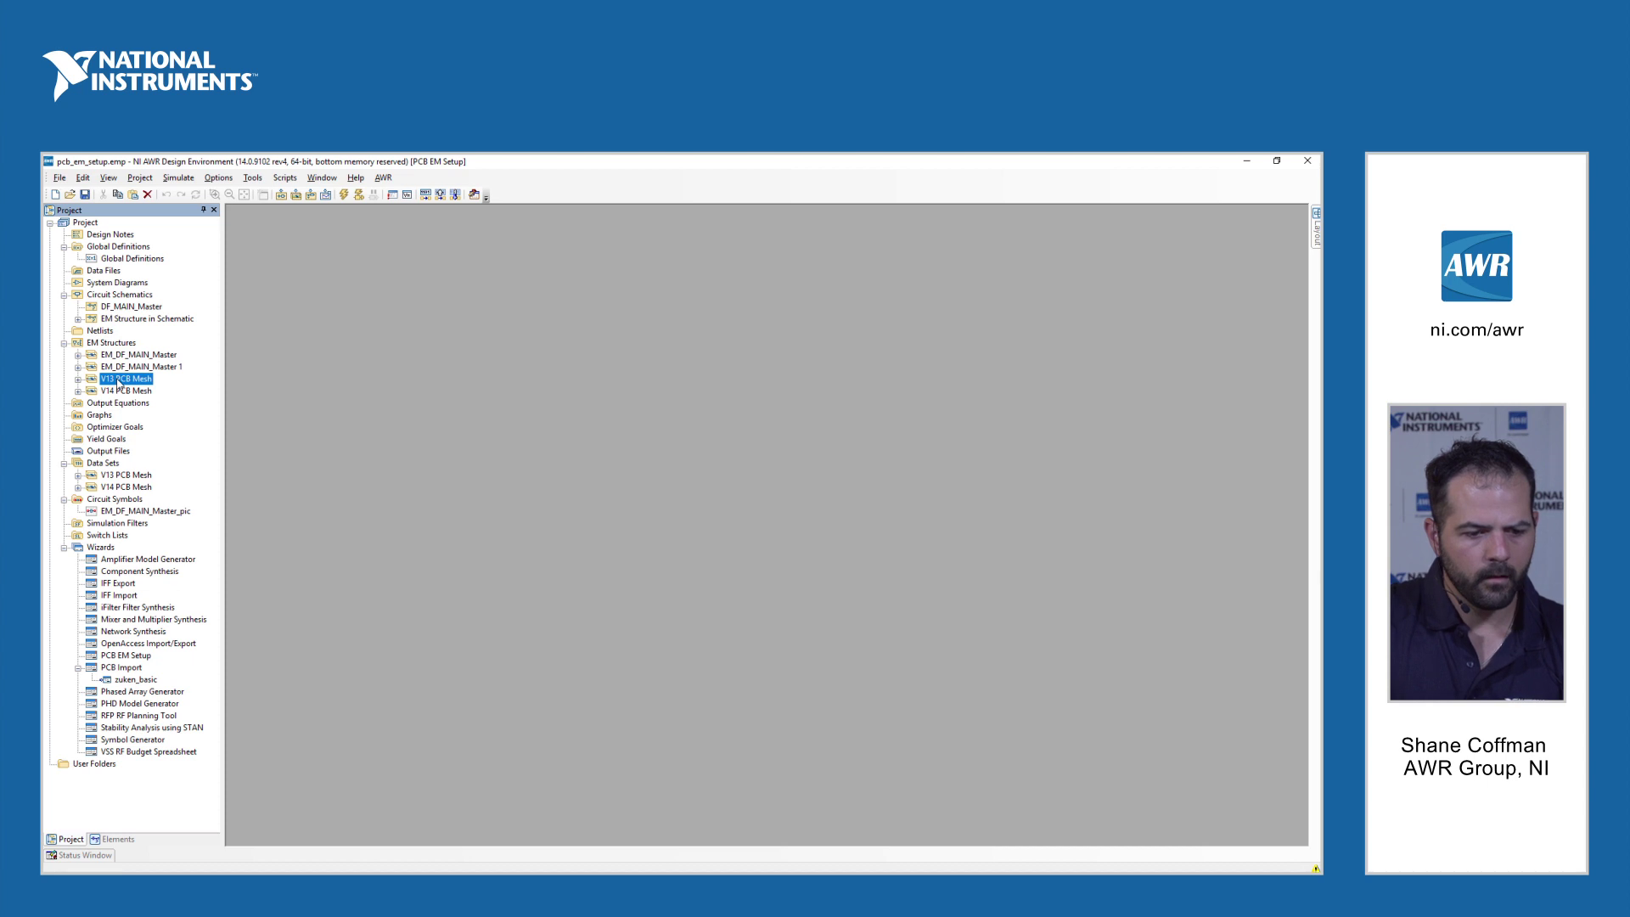
{"action": "right_click", "coordinate": [118, 382]}
{"action": "double_click", "coordinate": [108, 381]}
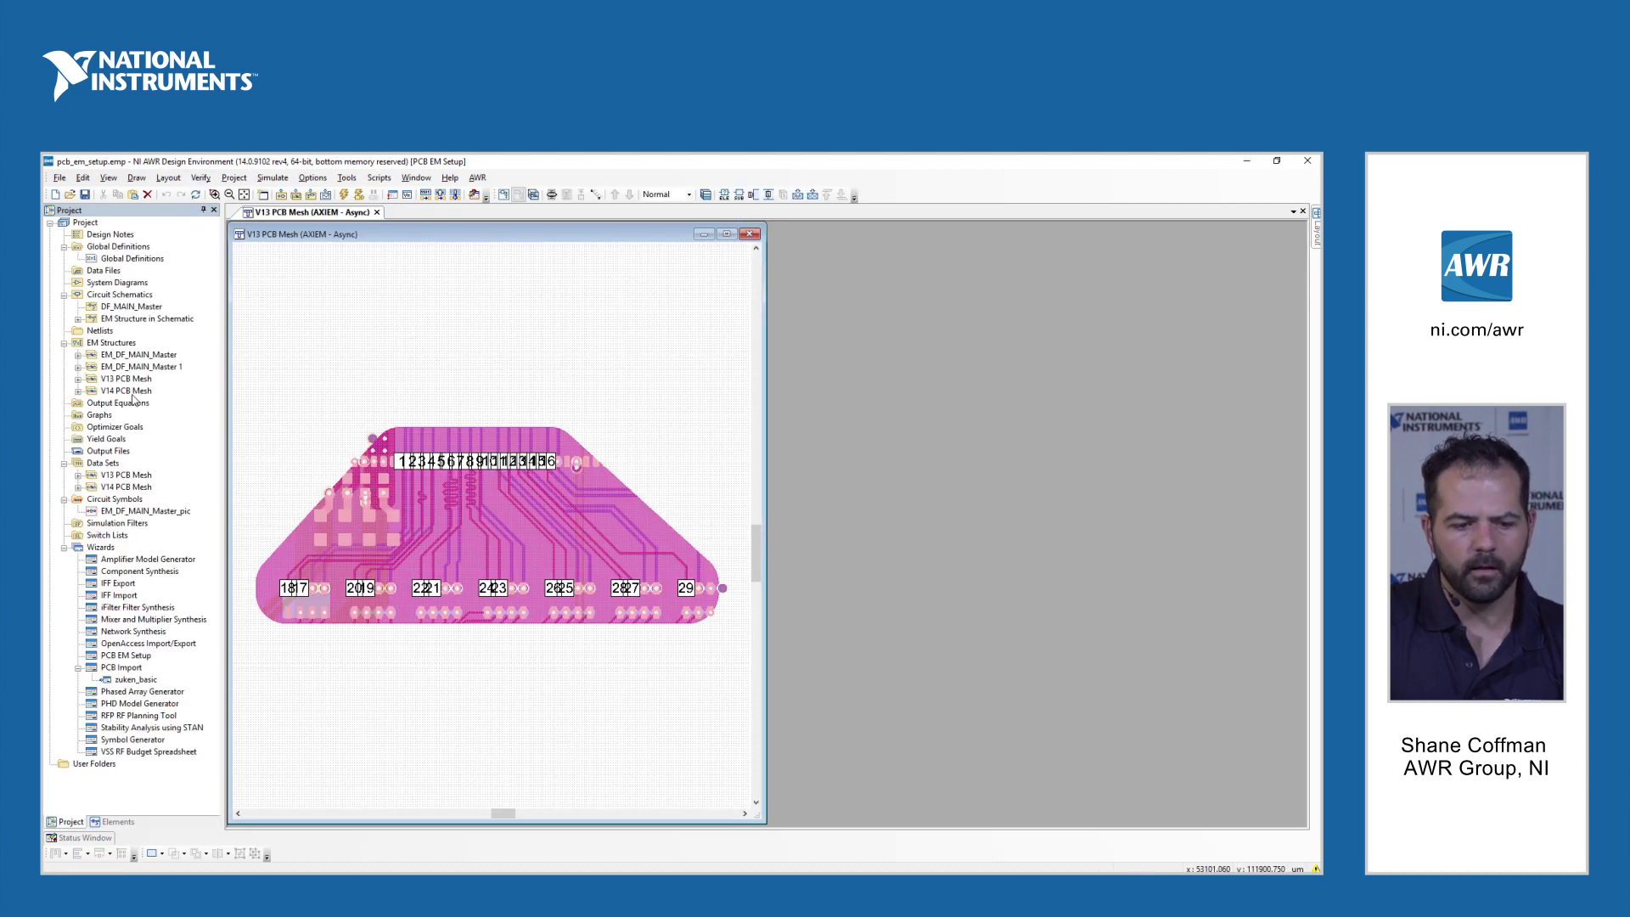
{"action": "double_click", "coordinate": [128, 391]}
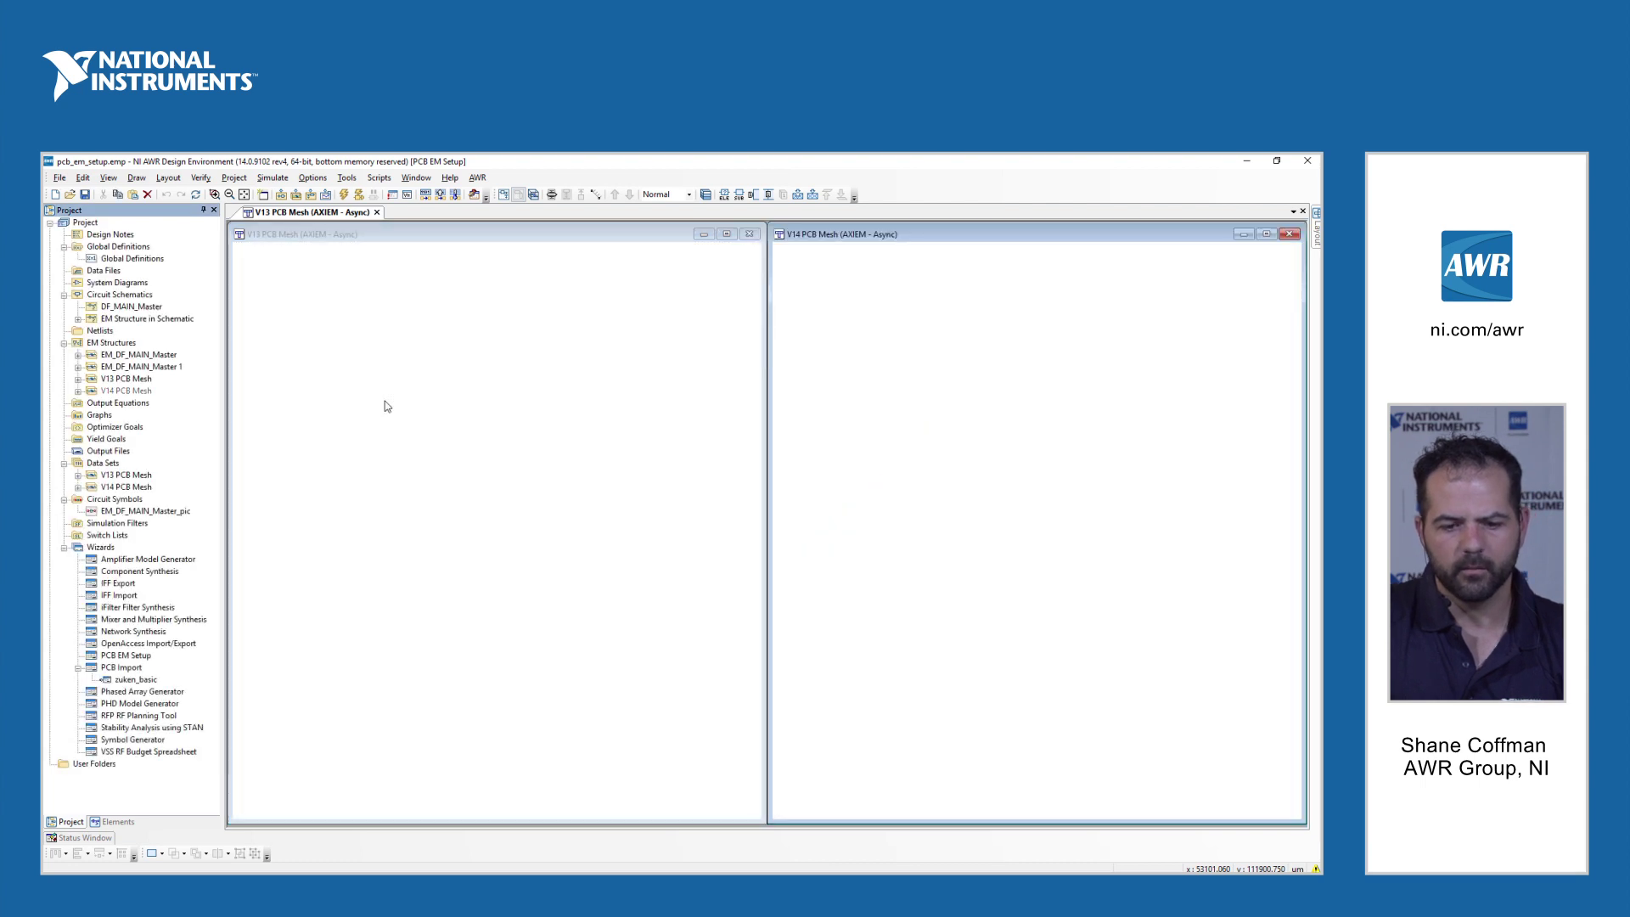
{"action": "left_click", "coordinate": [402, 375]}
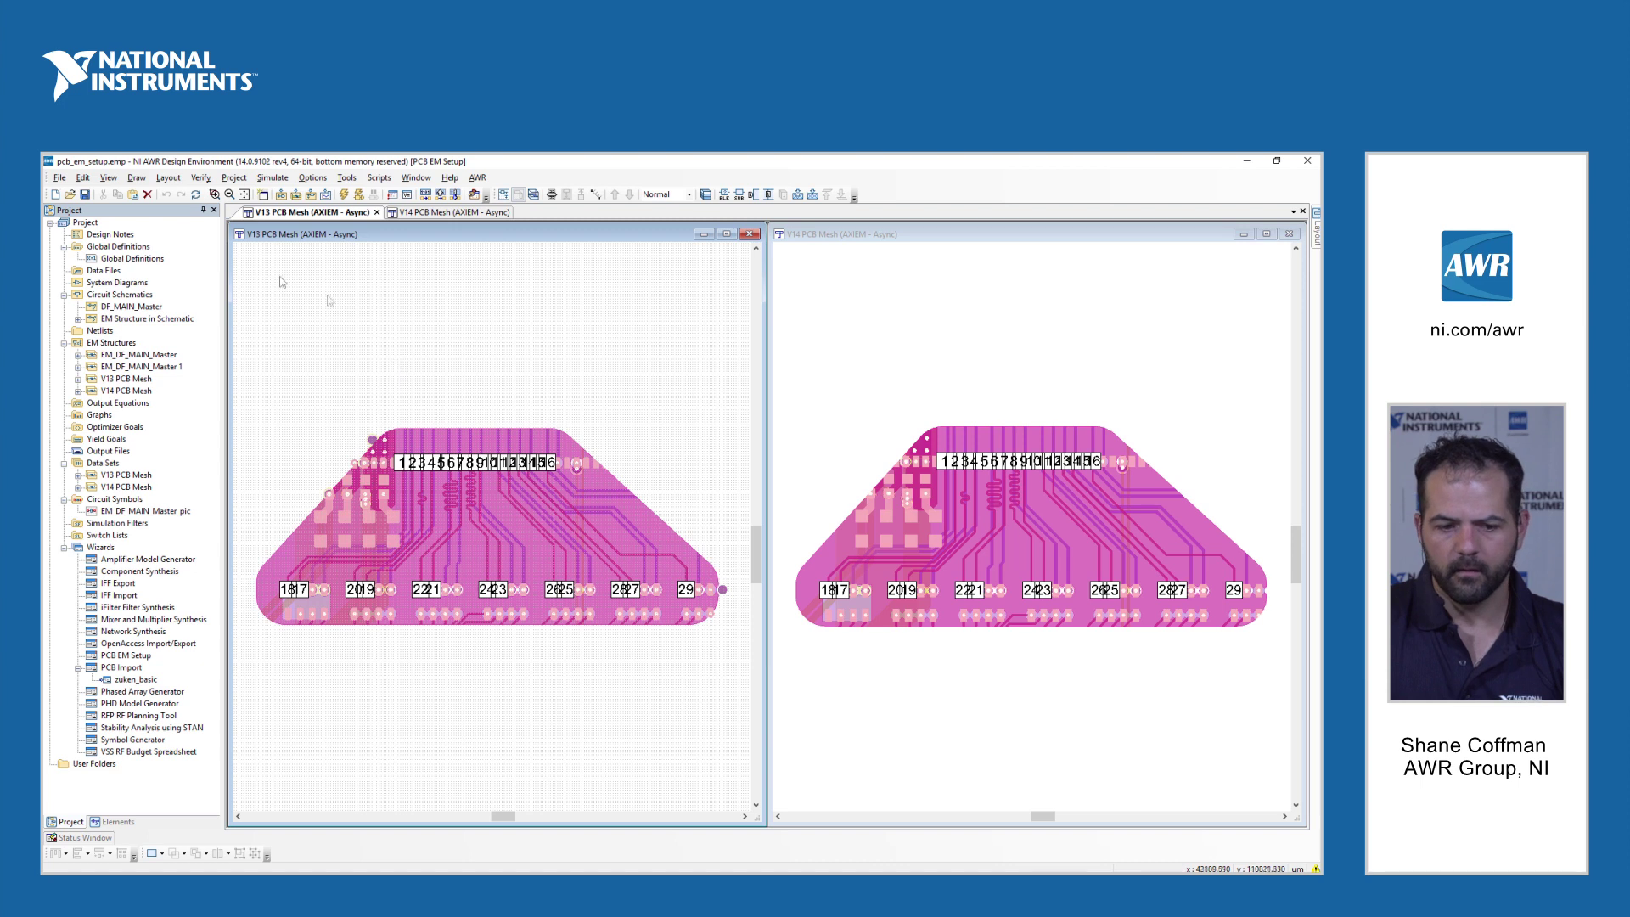
- Overlay the mesh on both the V13 and V14 PCB Mesh layouts and compare them
{"action": "left_click", "coordinate": [798, 194]}
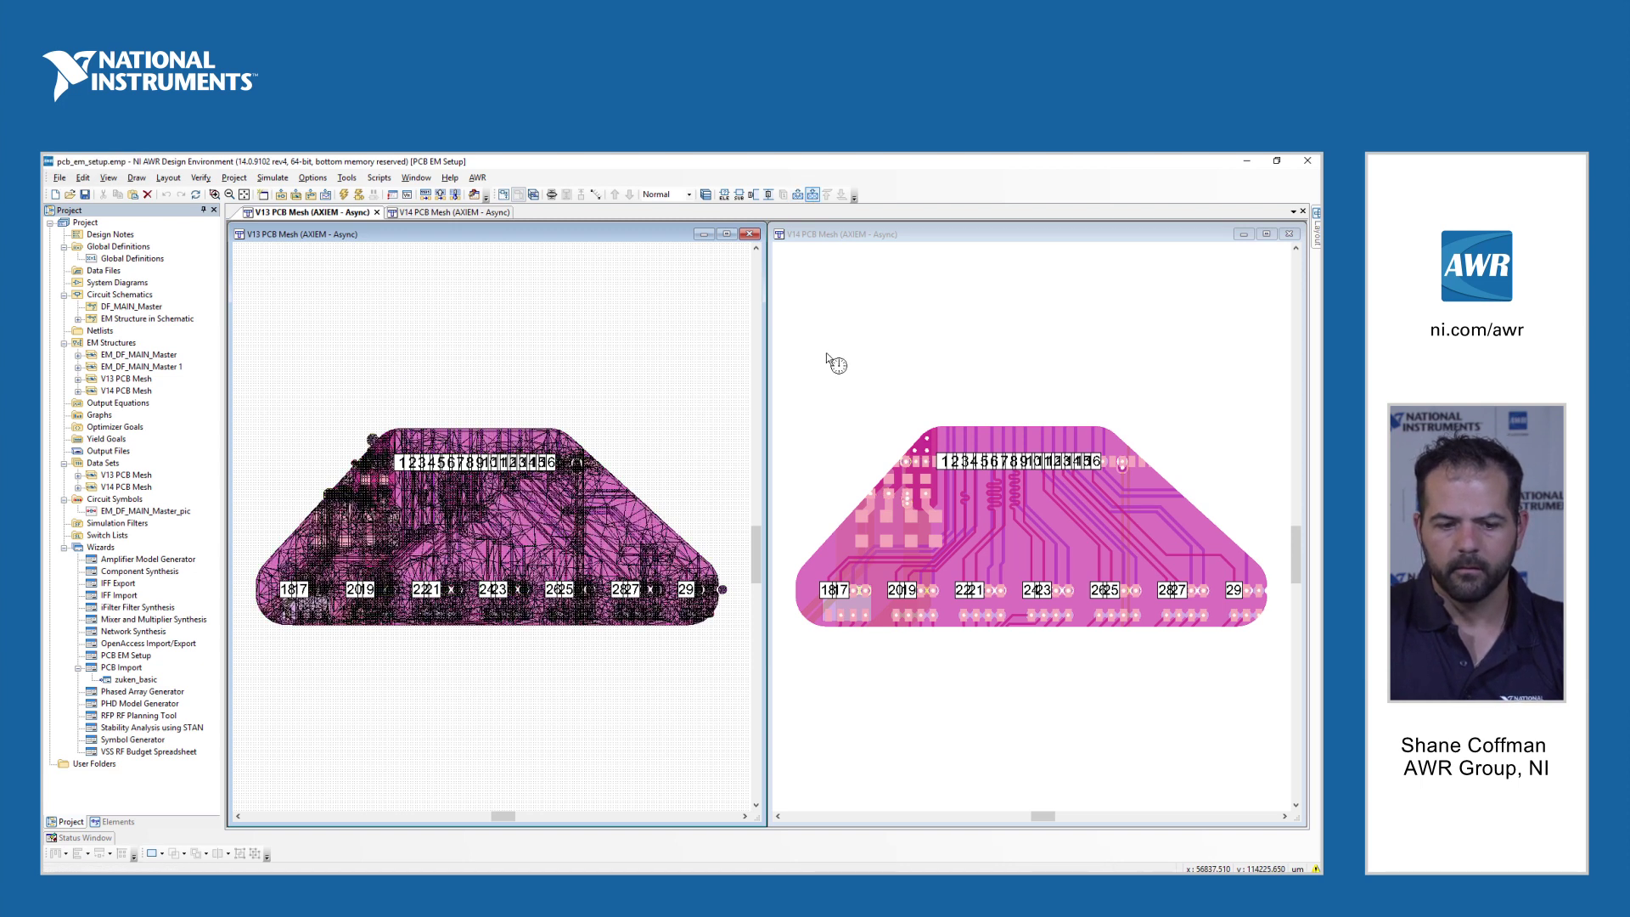
{"action": "left_click", "coordinate": [835, 248]}
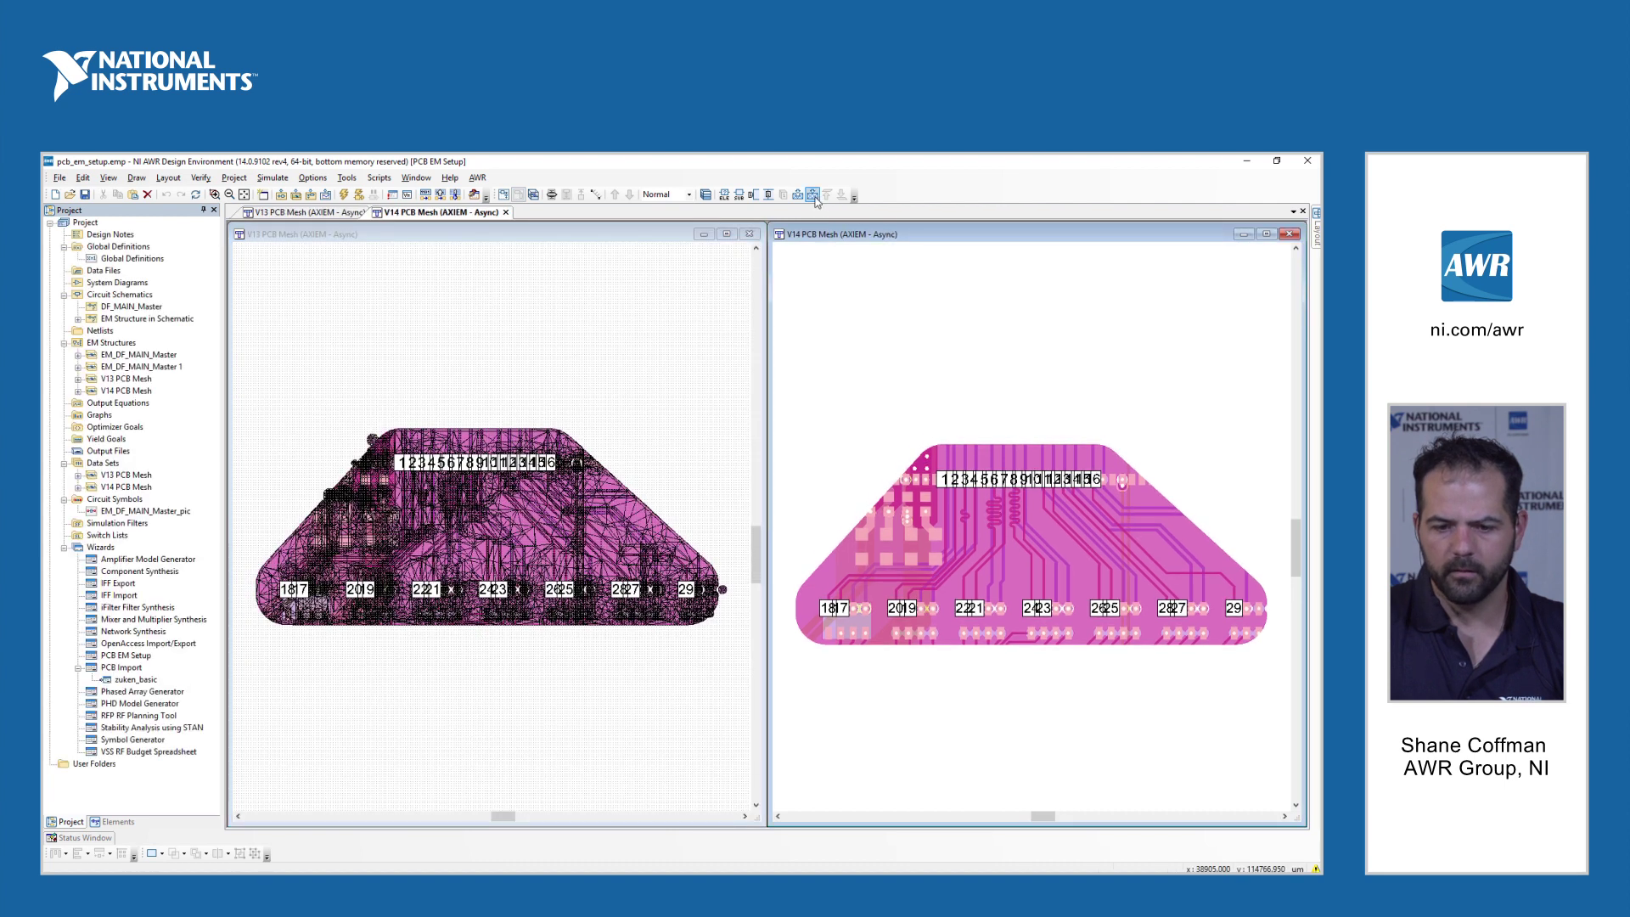
{"action": "left_click", "coordinate": [815, 195]}
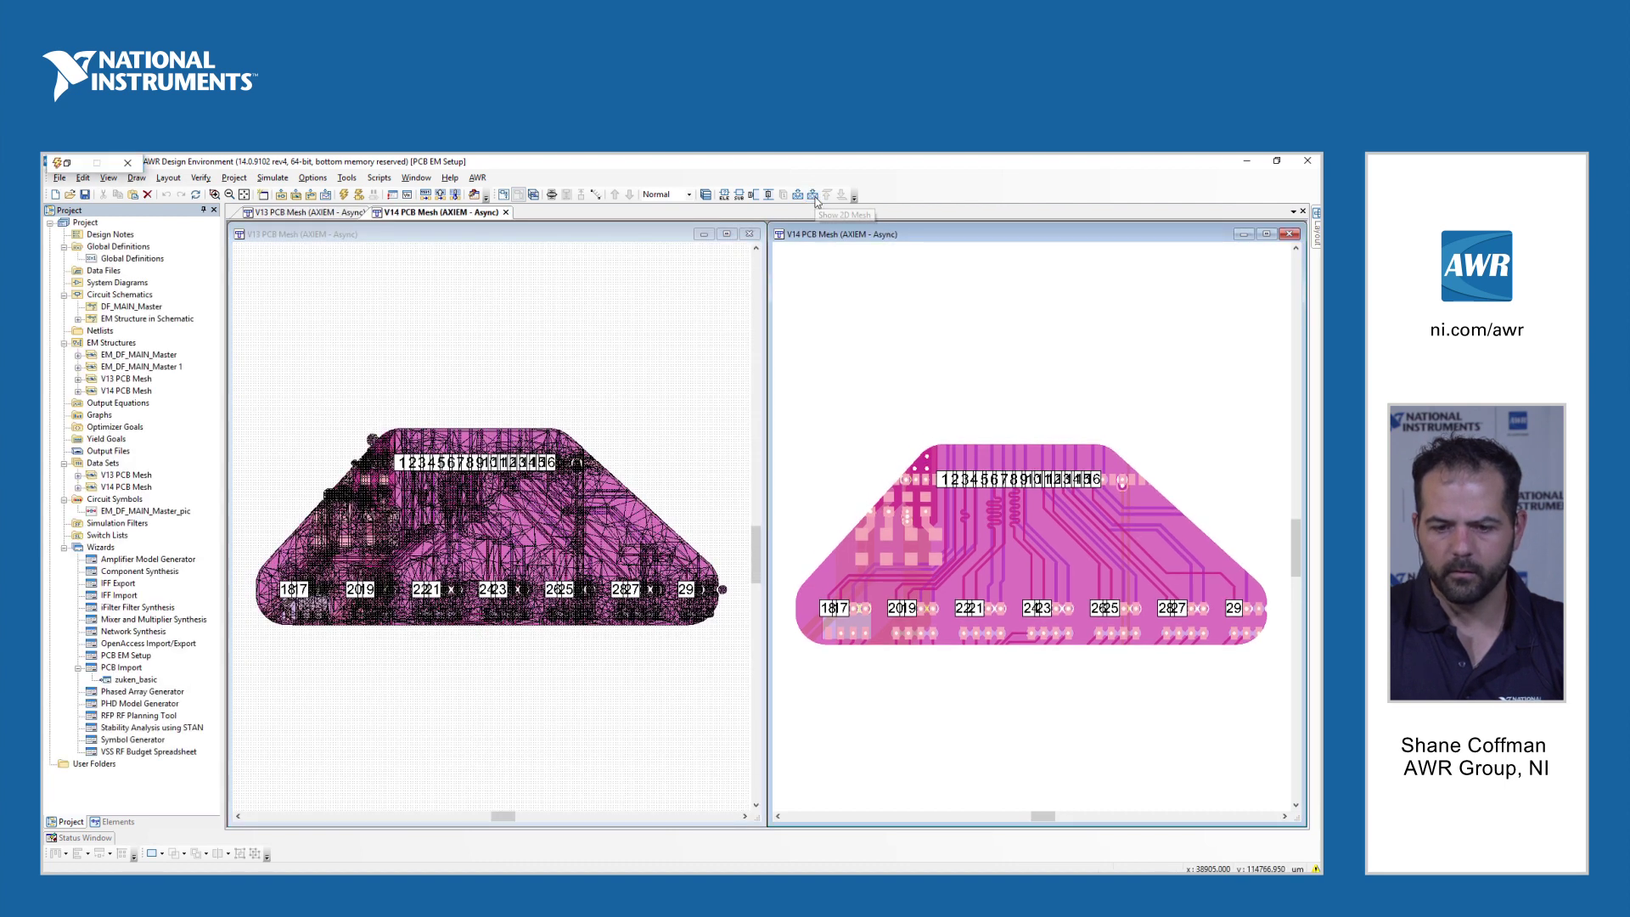
{"action": "left_click", "coordinate": [651, 389]}
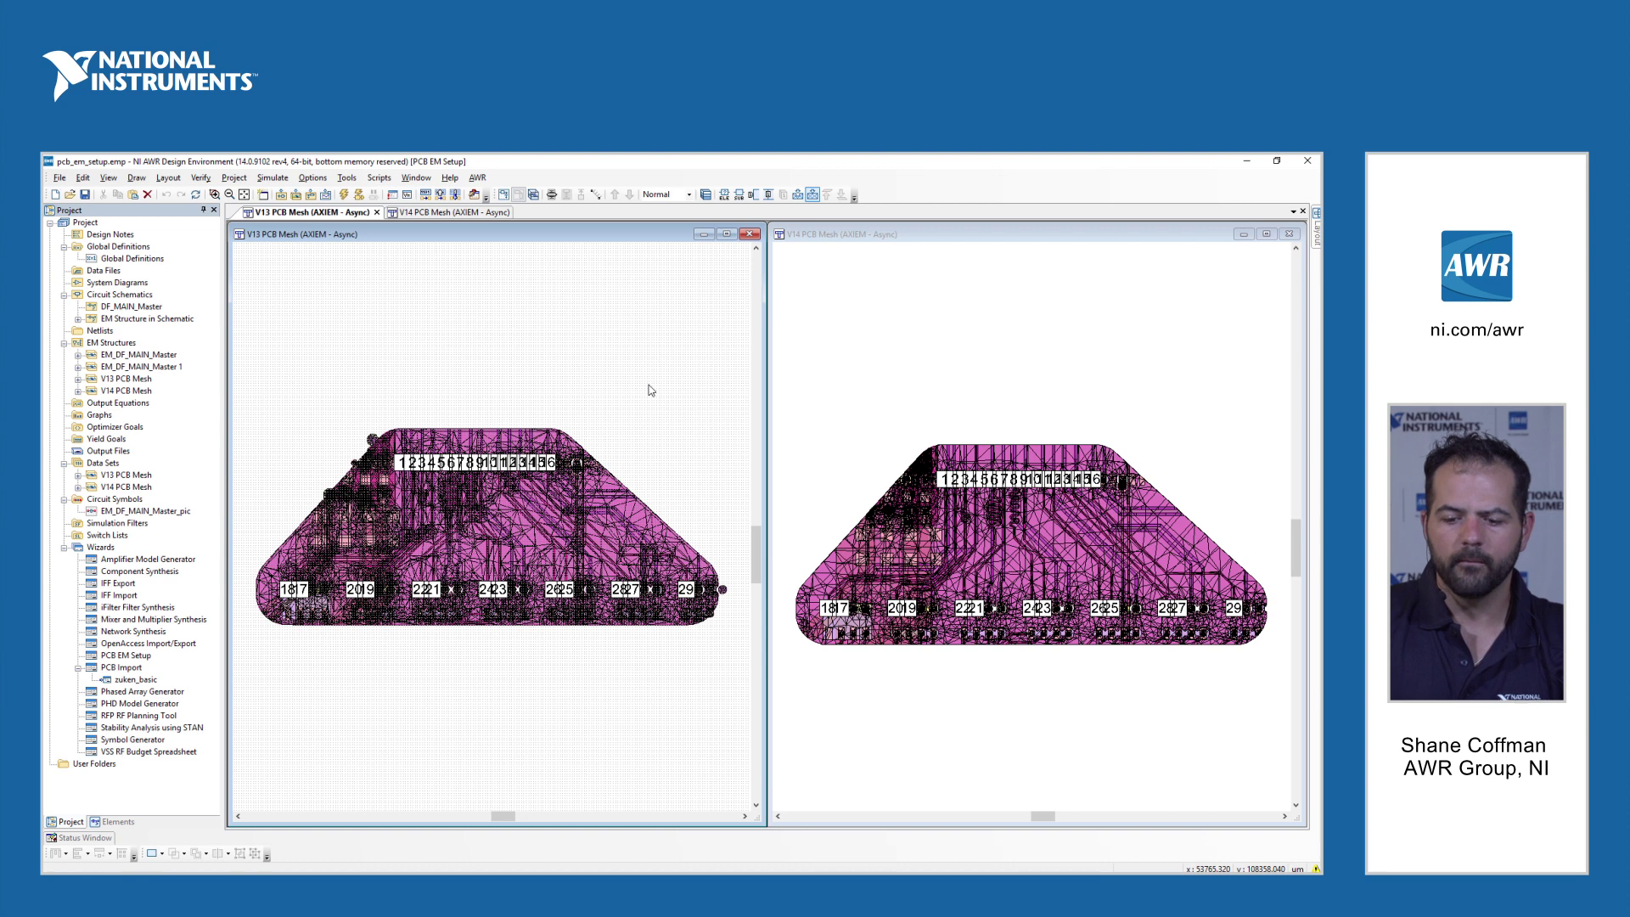
{"action": "left_click", "coordinate": [1064, 443]}
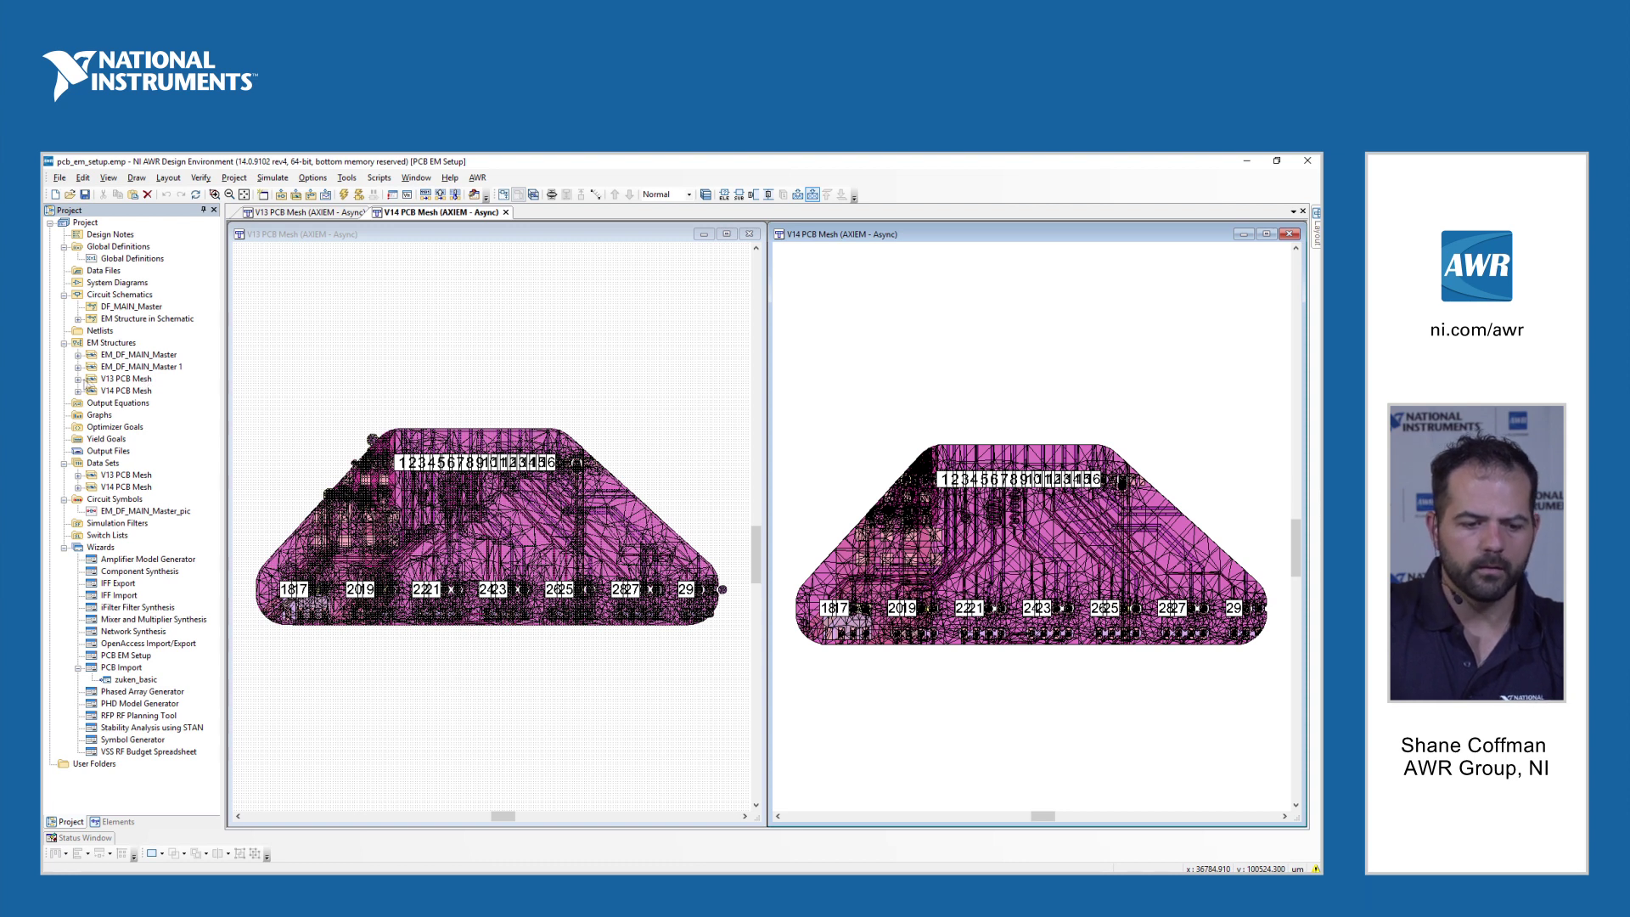
- Check the V13 PCB Mesh information, noting its 90955 unknowns
{"action": "left_click", "coordinate": [79, 380]}
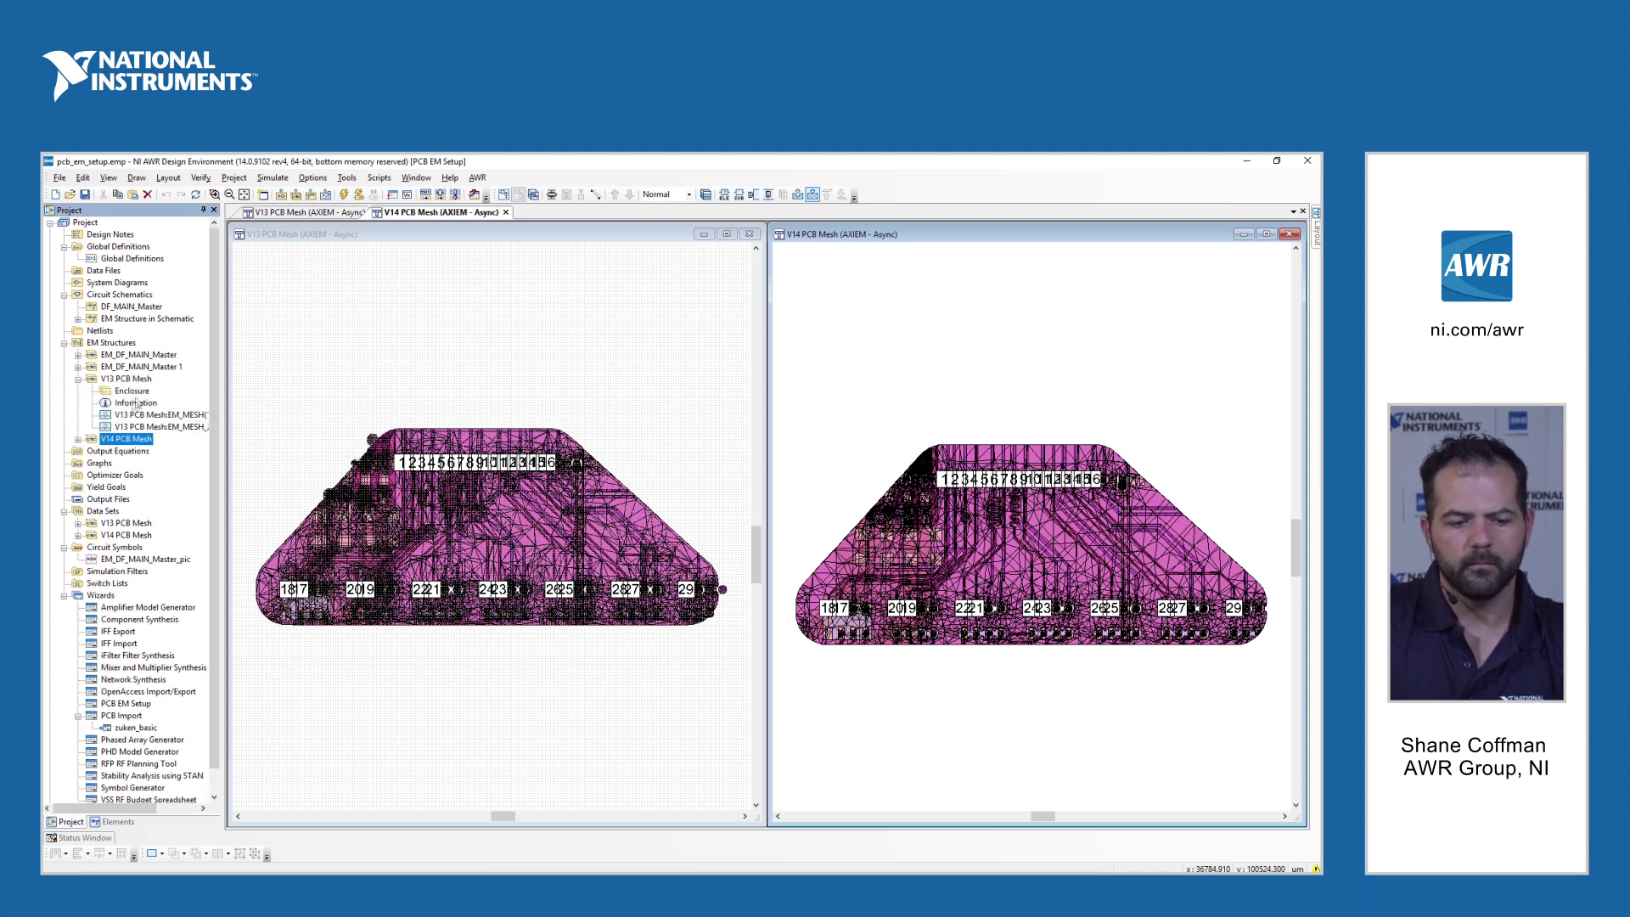
{"action": "double_click", "coordinate": [132, 403]}
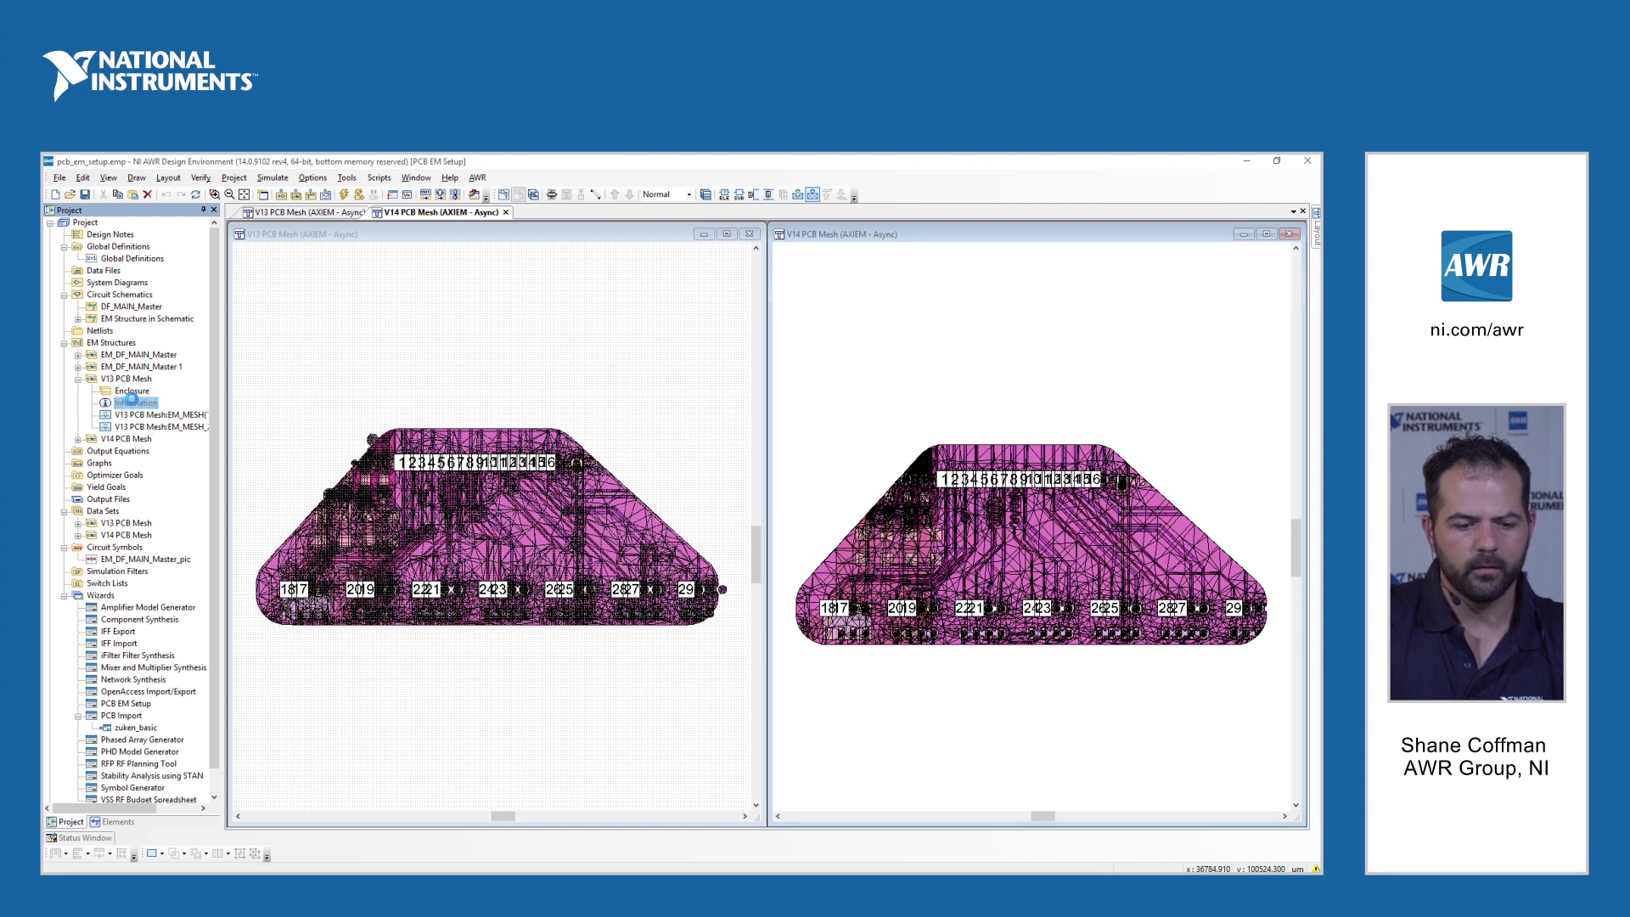
{"action": "left_click_drag", "start_coordinate": [296, 264], "coordinate": [261, 270]}
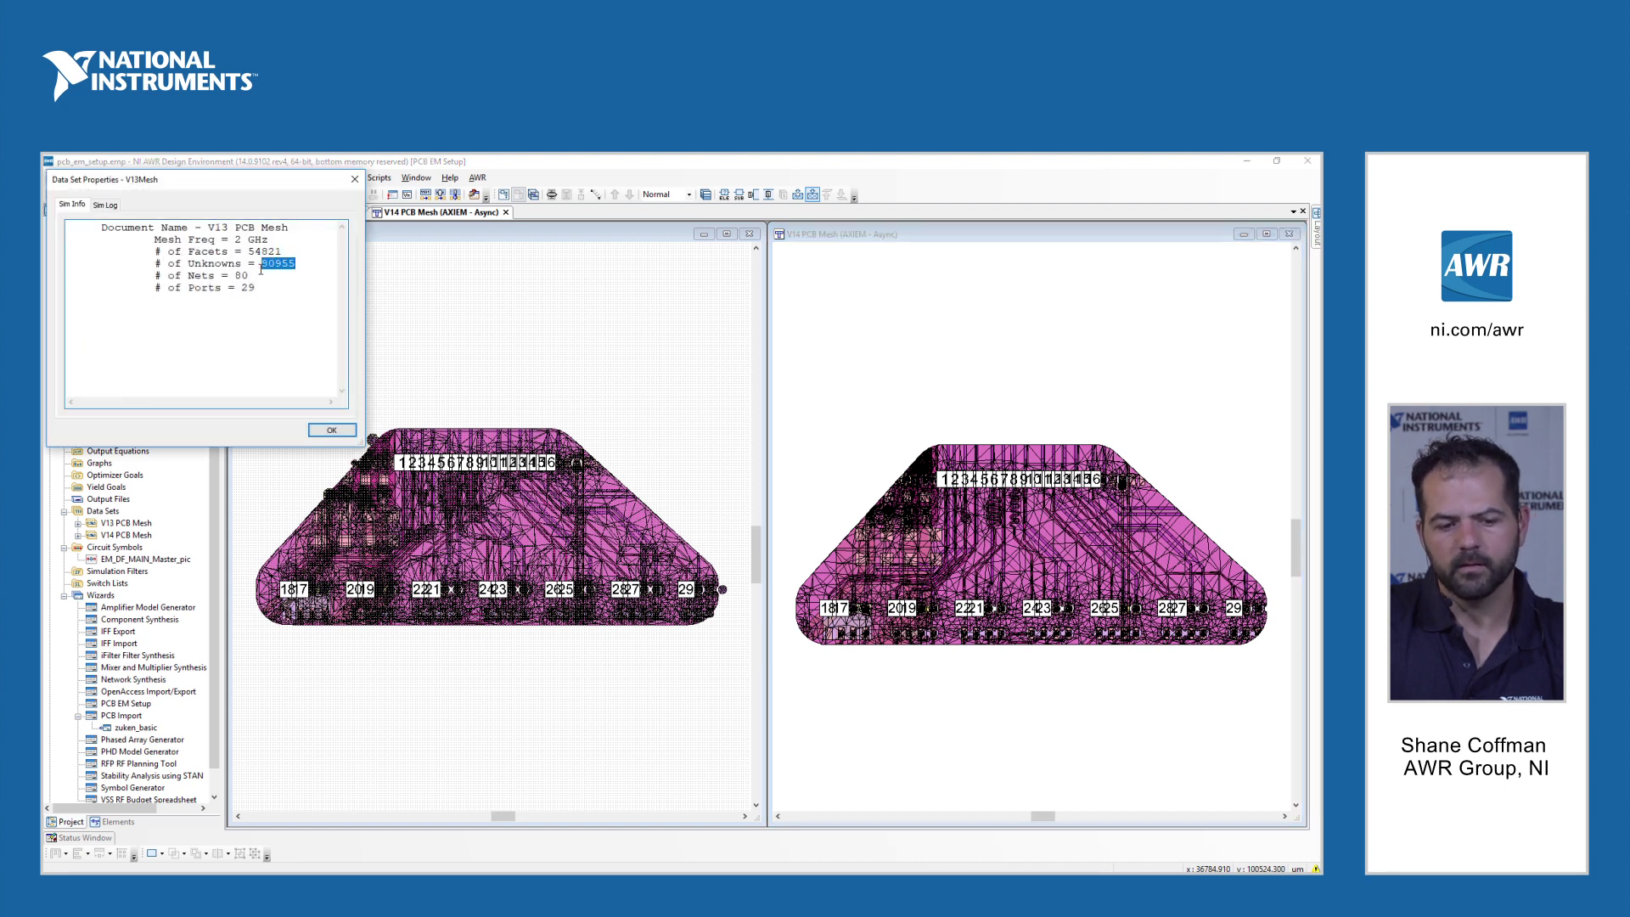
{"action": "left_click", "coordinate": [331, 429]}
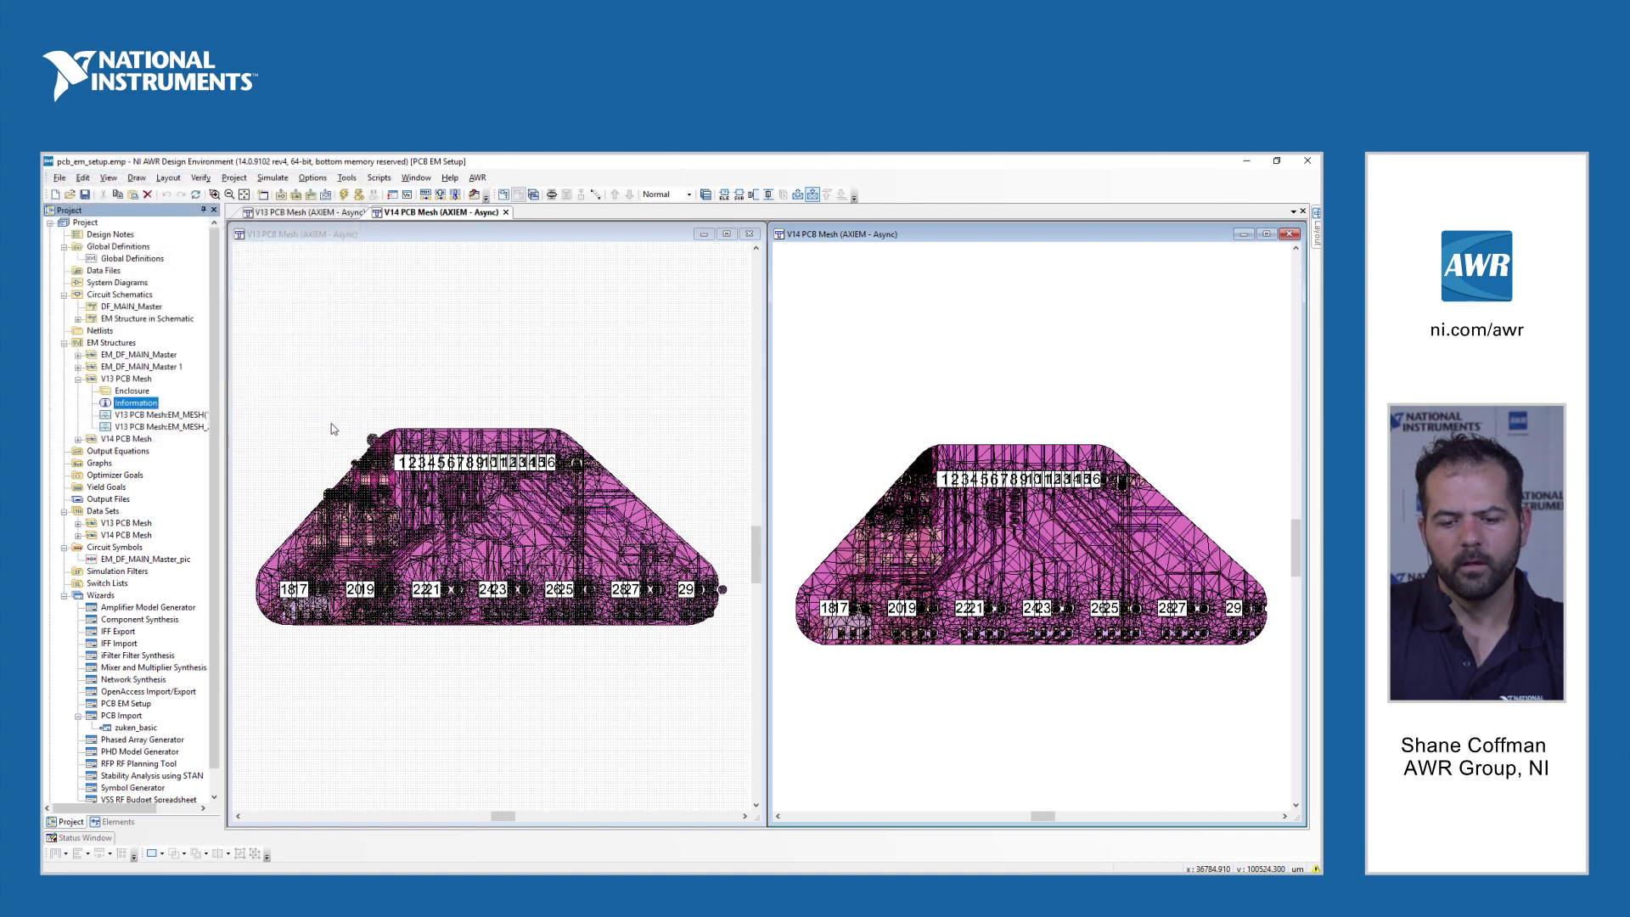
- Open the V14 PCB Mesh information: 2 GHz, 14788 facets, 21669 unknowns, 29 ports
{"action": "left_click", "coordinate": [436, 404]}
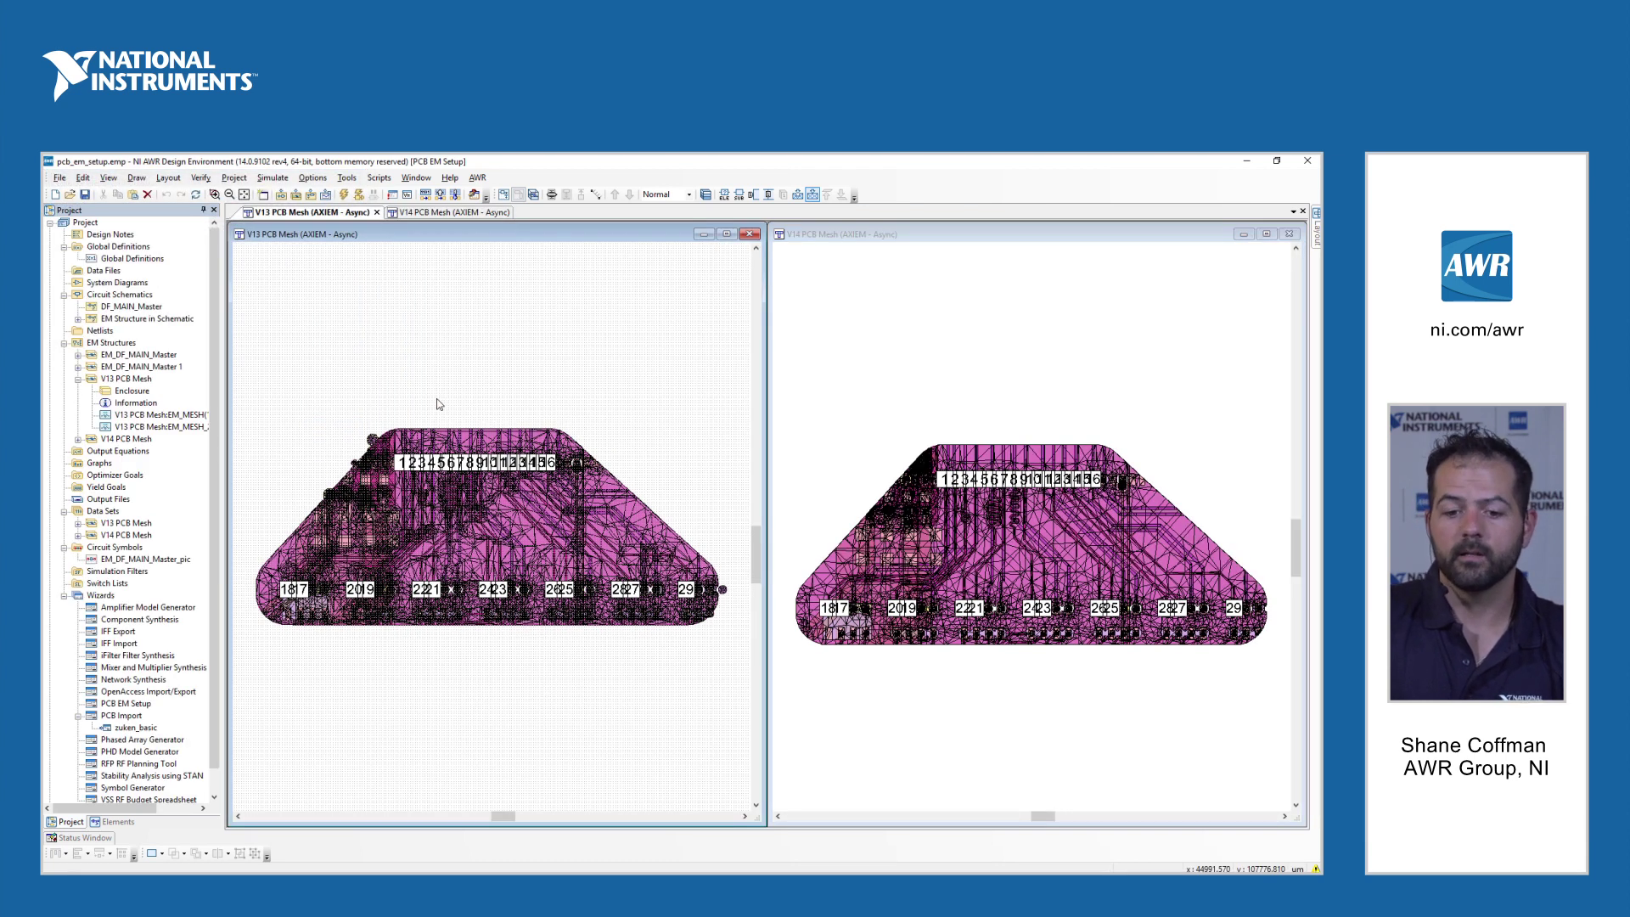
{"action": "left_click", "coordinate": [917, 365]}
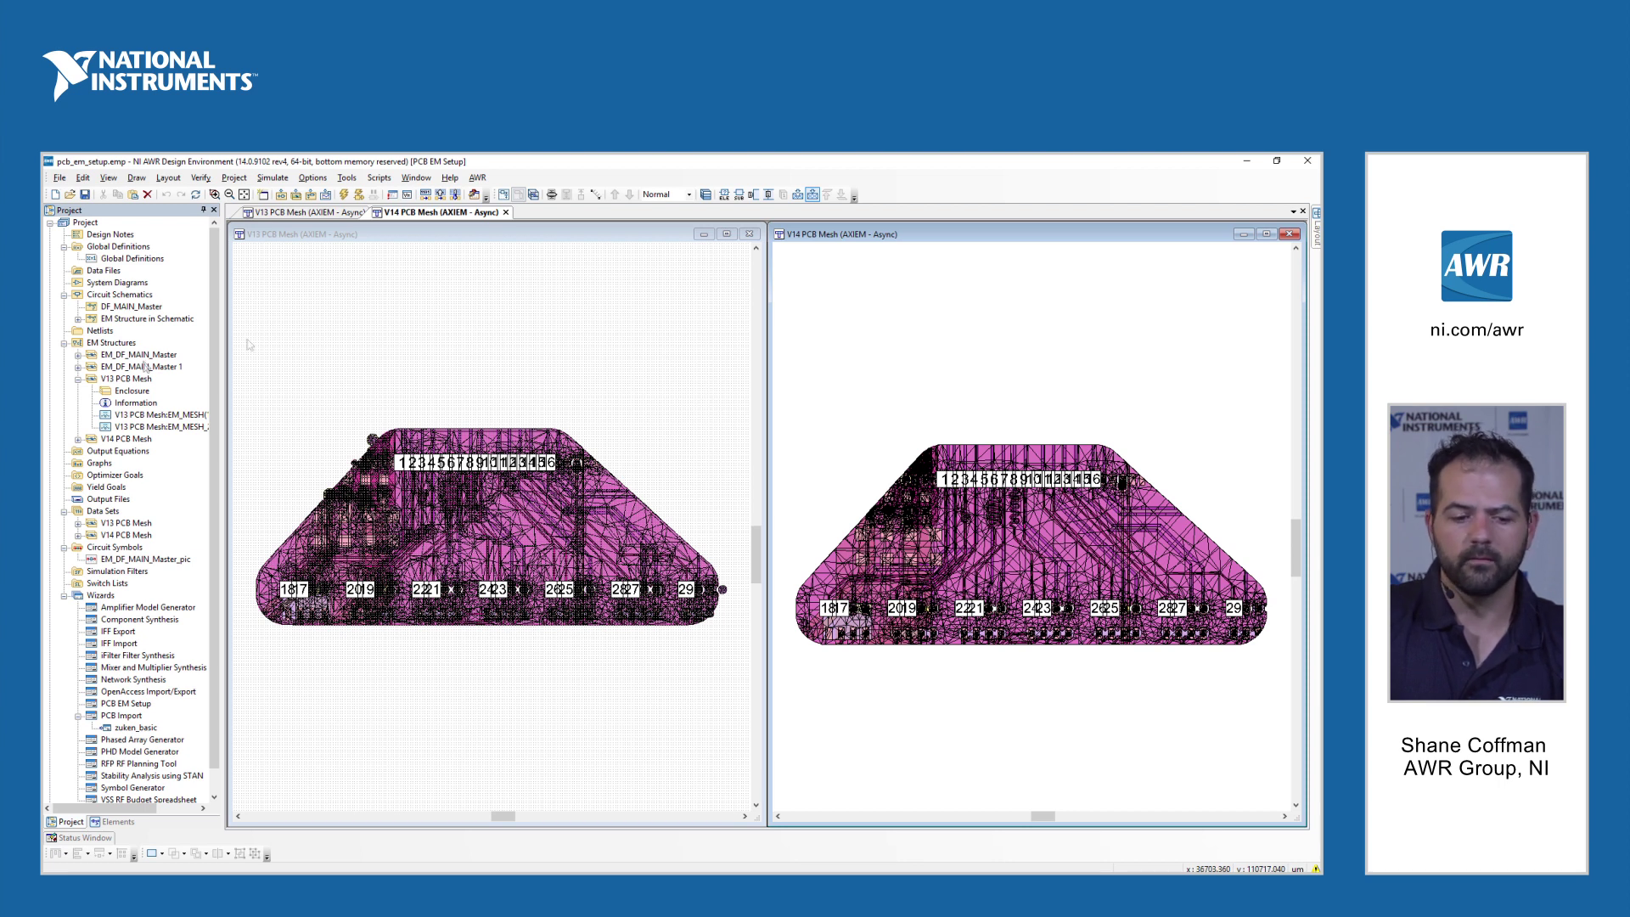
{"action": "left_click", "coordinate": [78, 439]}
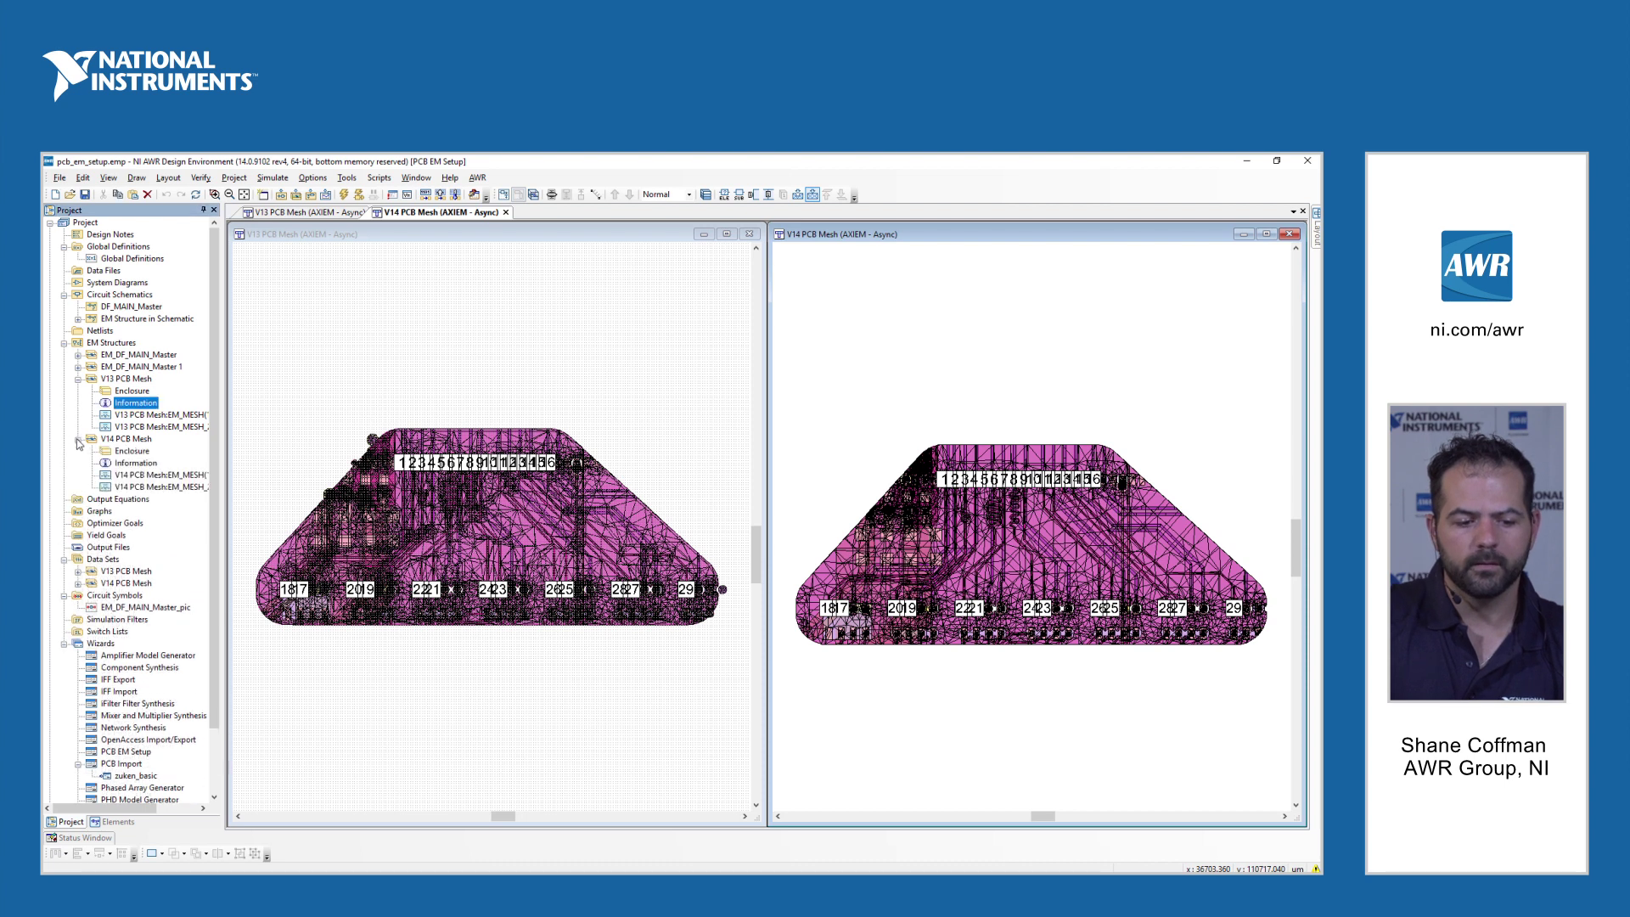
{"action": "double_click", "coordinate": [134, 464]}
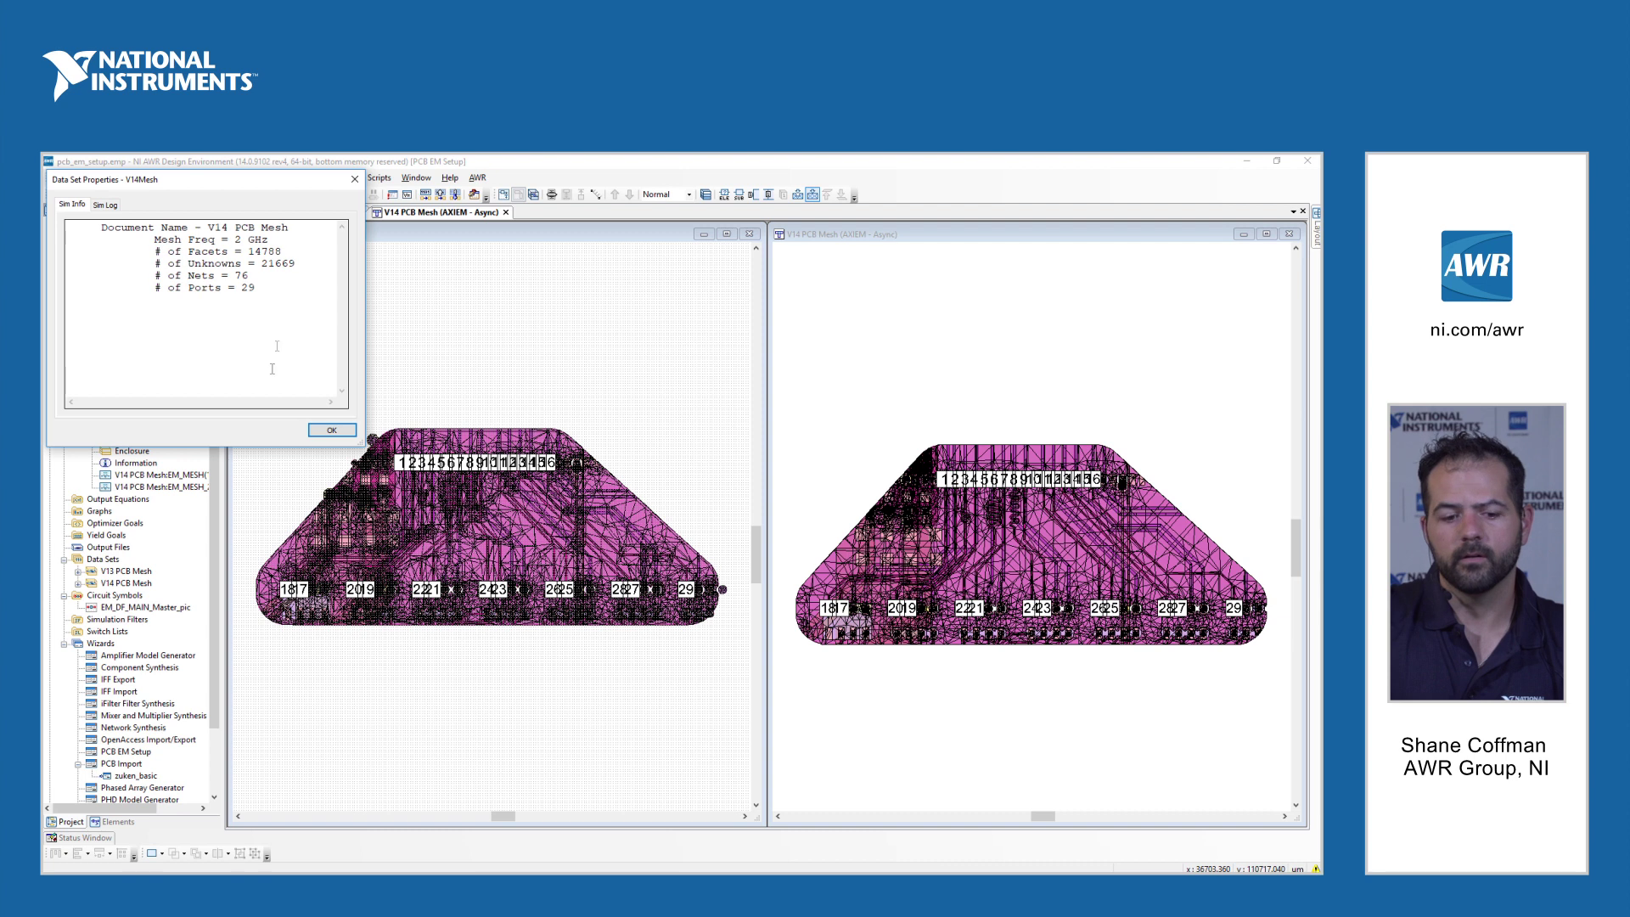
- Close the V14 Data Set Properties dialog to see both meshed boards side by side
{"action": "left_click", "coordinate": [332, 431]}
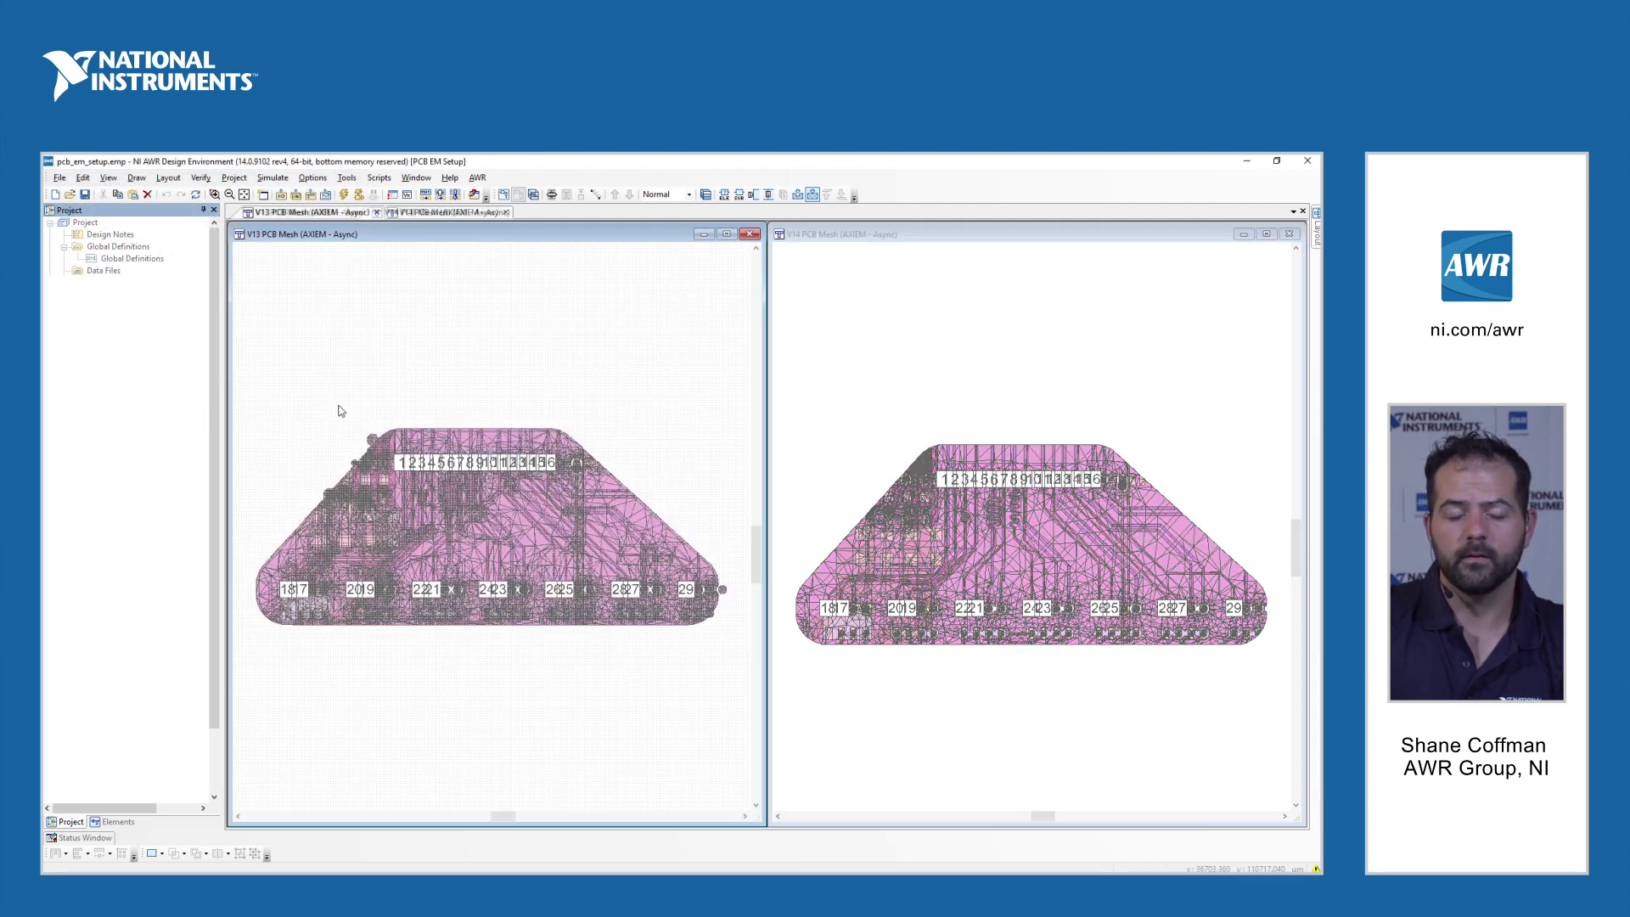